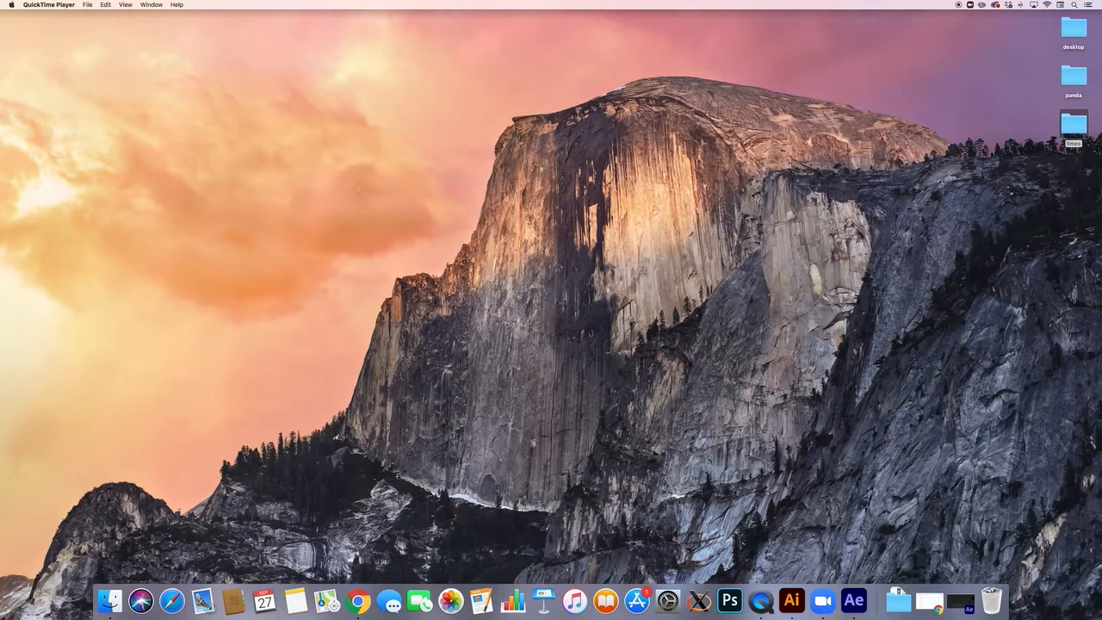
Look through the JPG photos in the desktop's panda folder, previewing a couple of images, and close the folder window.
left_click(782, 233)
double_click(1068, 79)
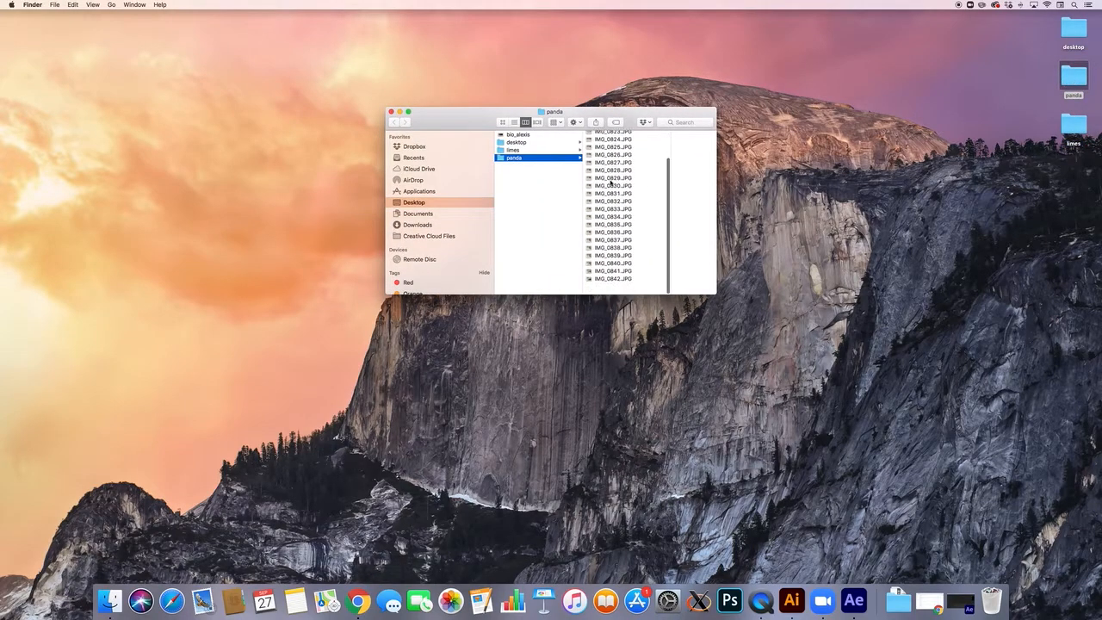
left_click(609, 181)
left_click(581, 150)
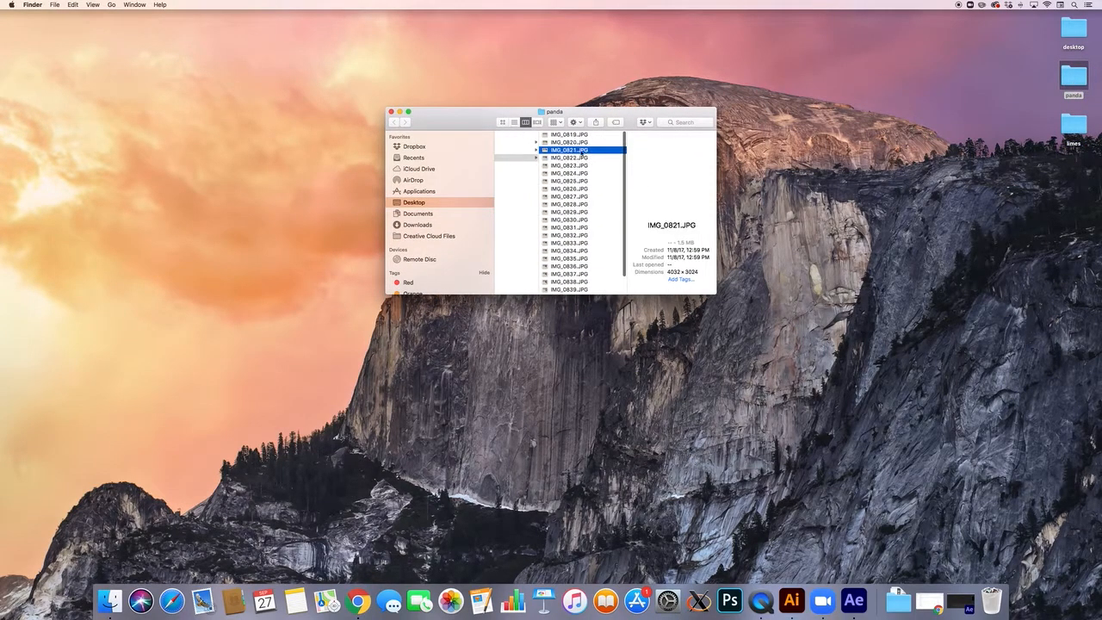
left_click(571, 212)
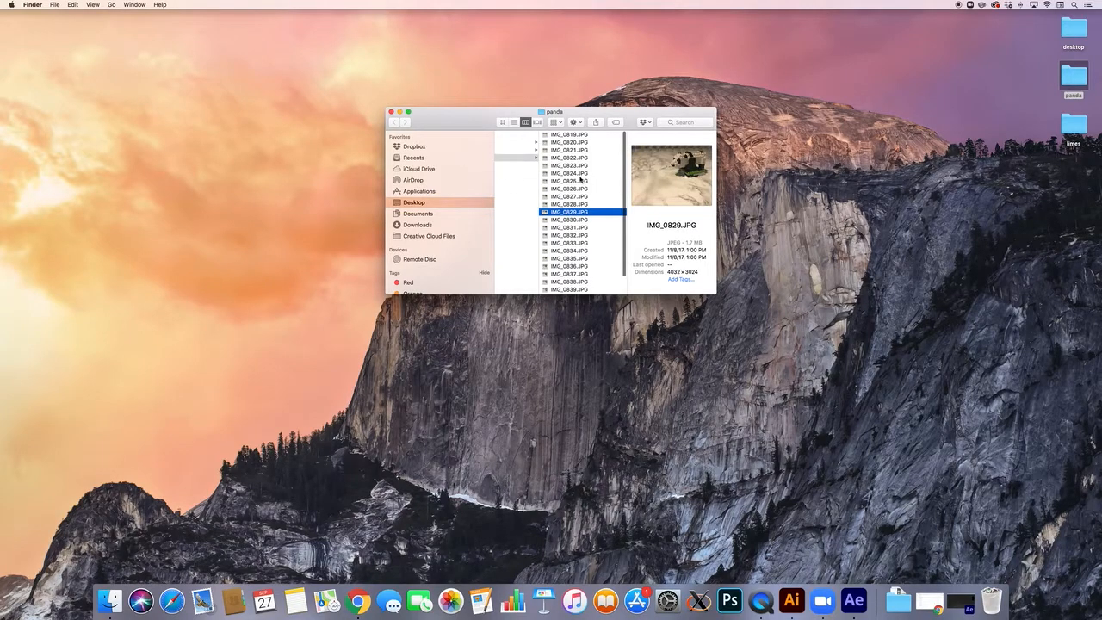
left_click(525, 160)
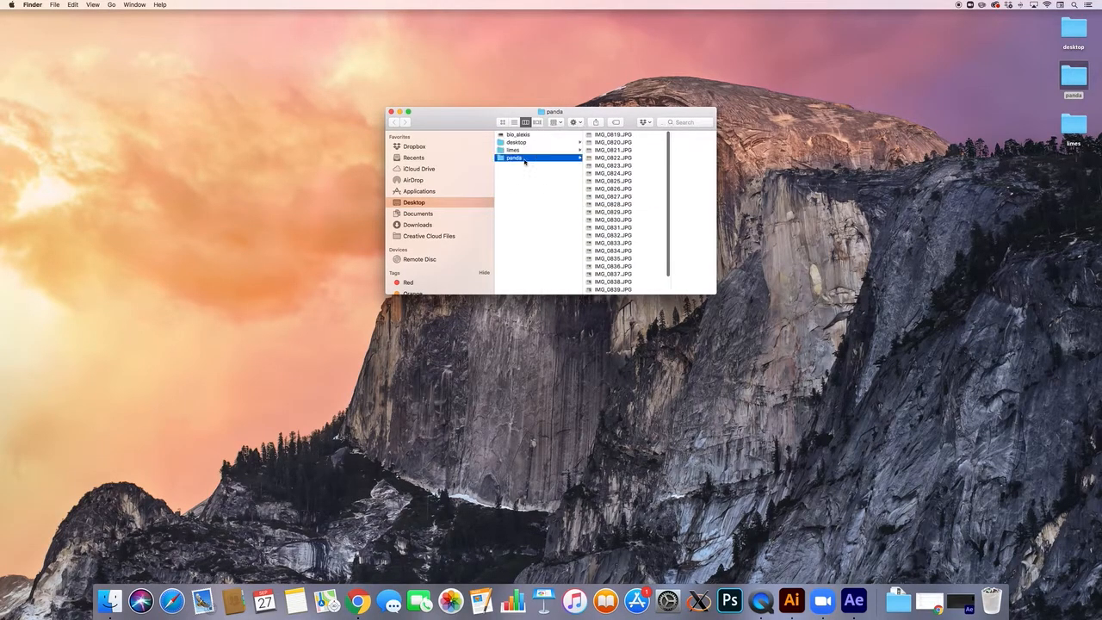
left_click(391, 112)
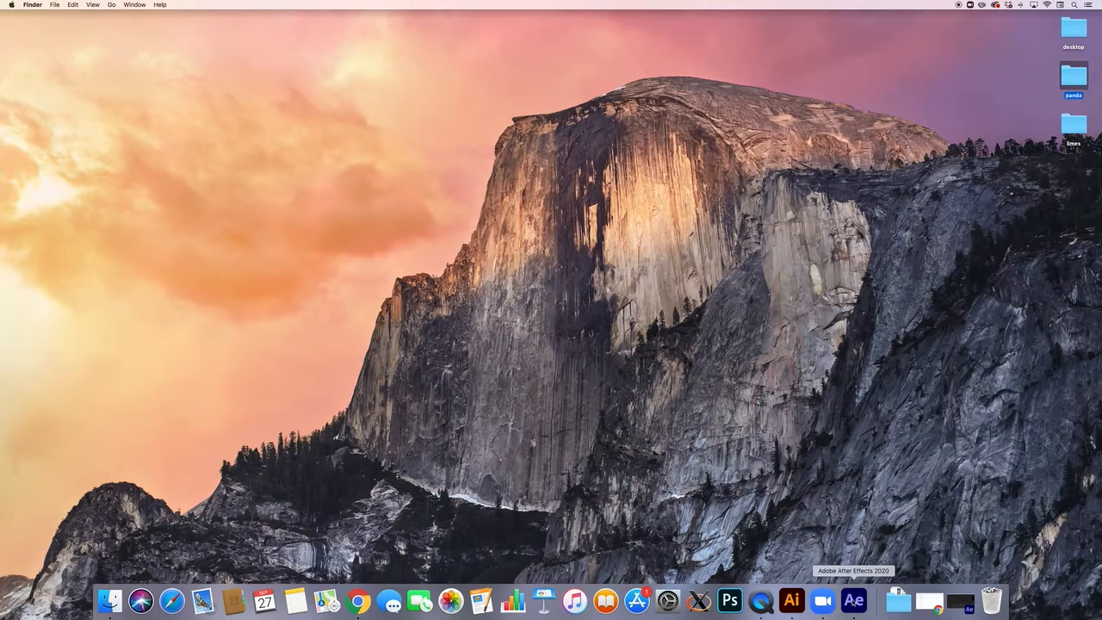
Launch Adobe After Effects 2020 and check where its application sits in the Mac's Applications folder.
left_click(854, 601)
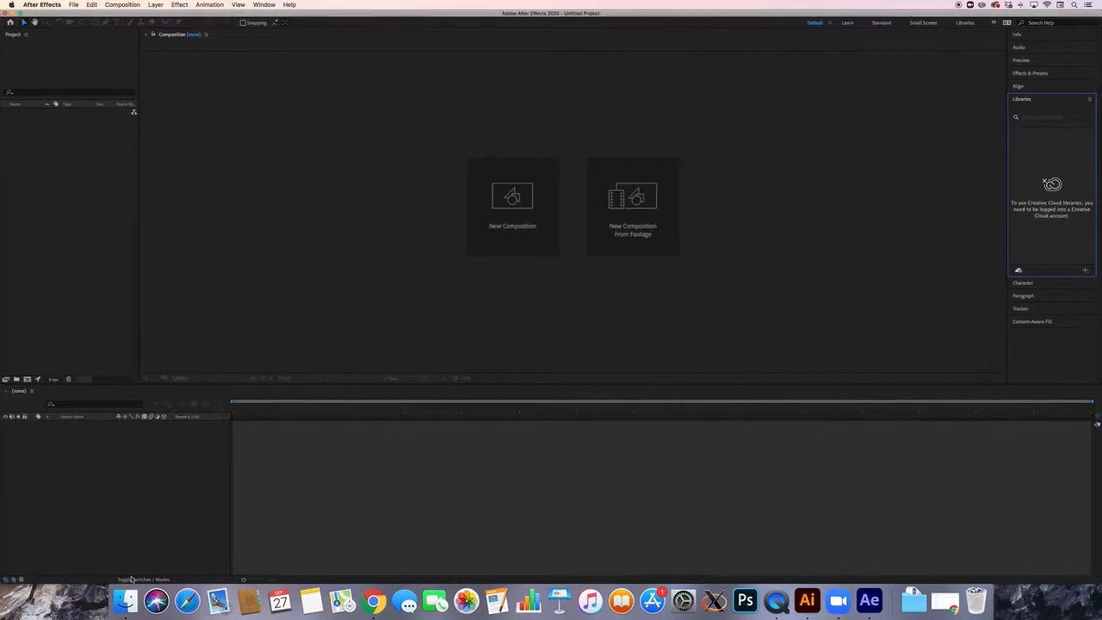
left_click(125, 601)
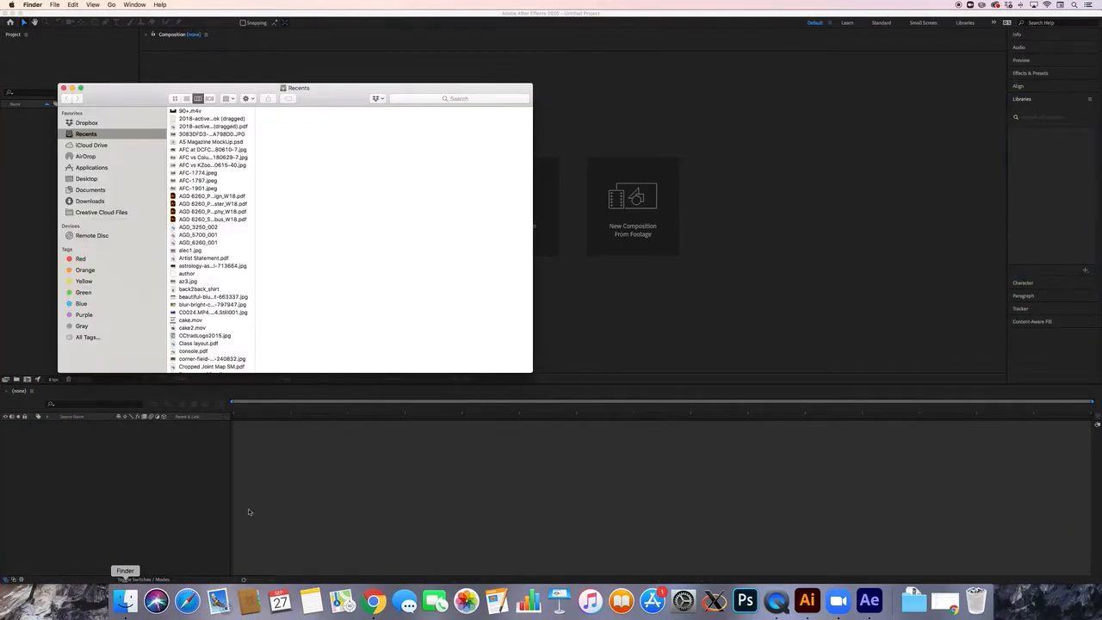
left_click(90, 167)
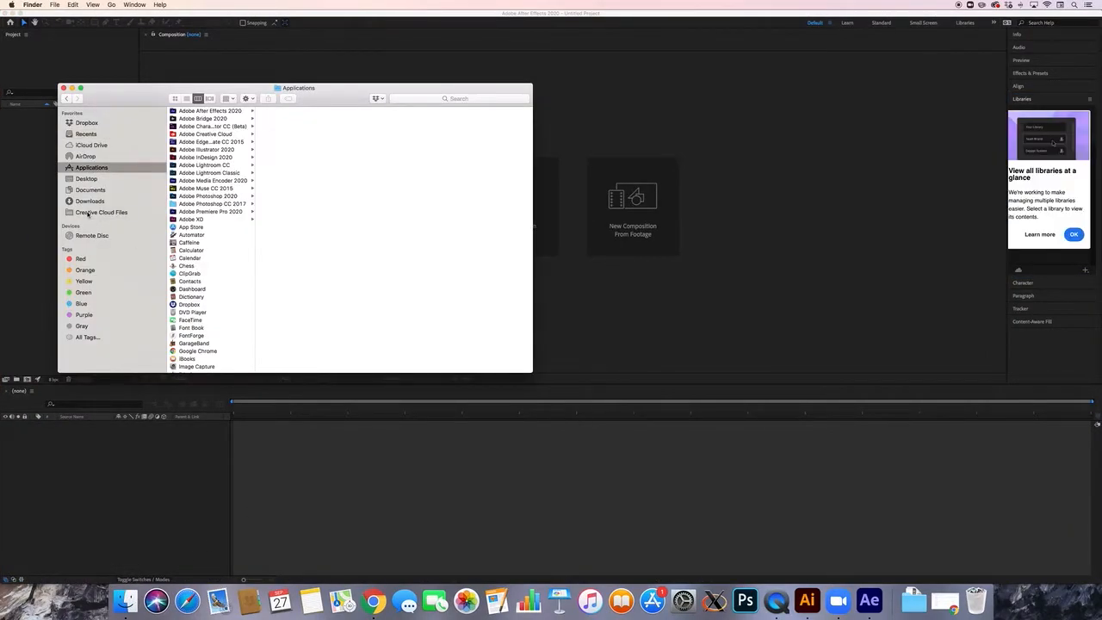
left_click(207, 112)
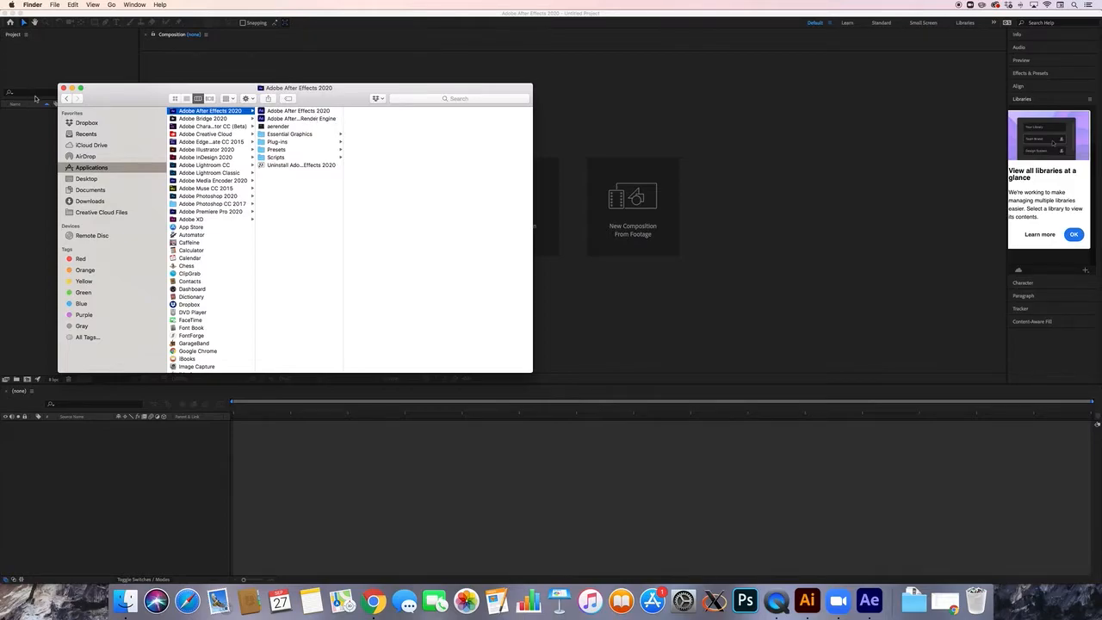
key("Right")
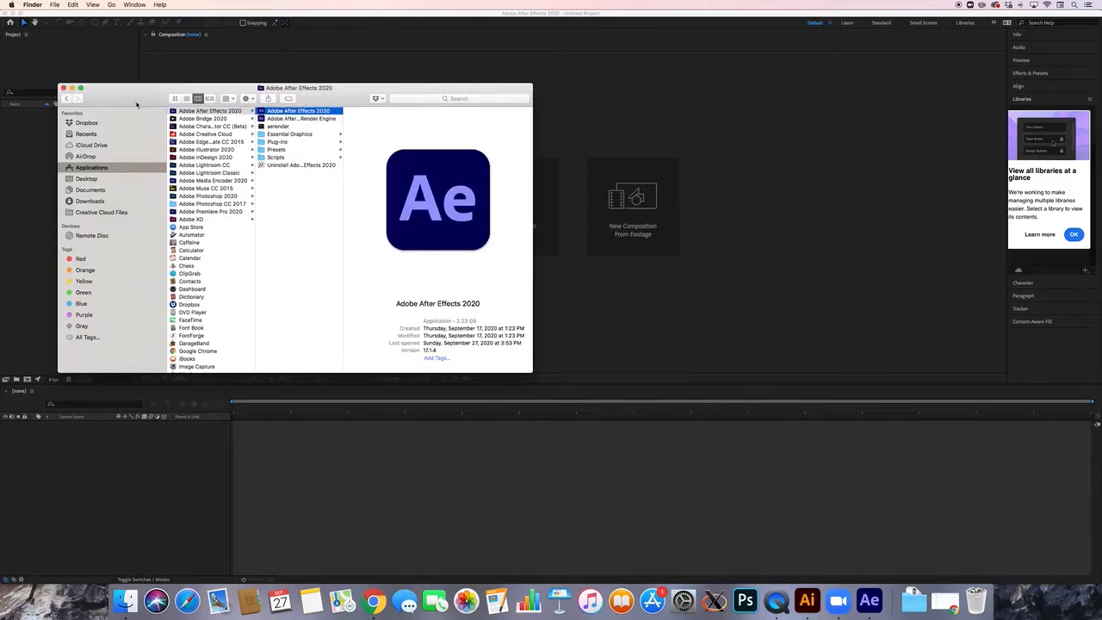
left_click(64, 88)
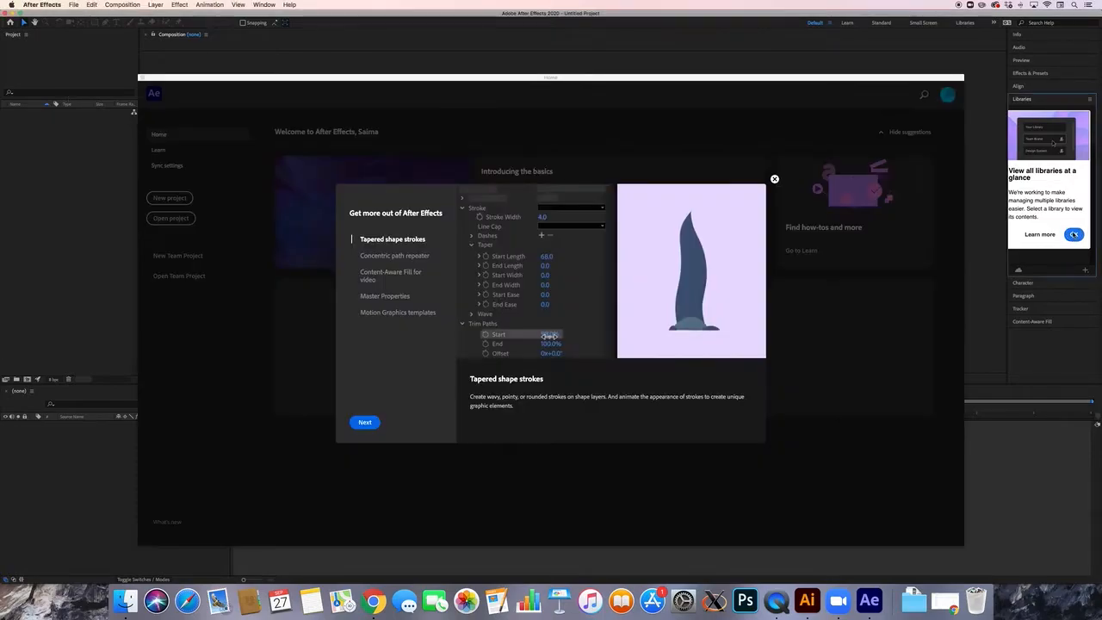
Dismiss the libraries notice and the feature introduction, and start a new project.
left_click(1074, 234)
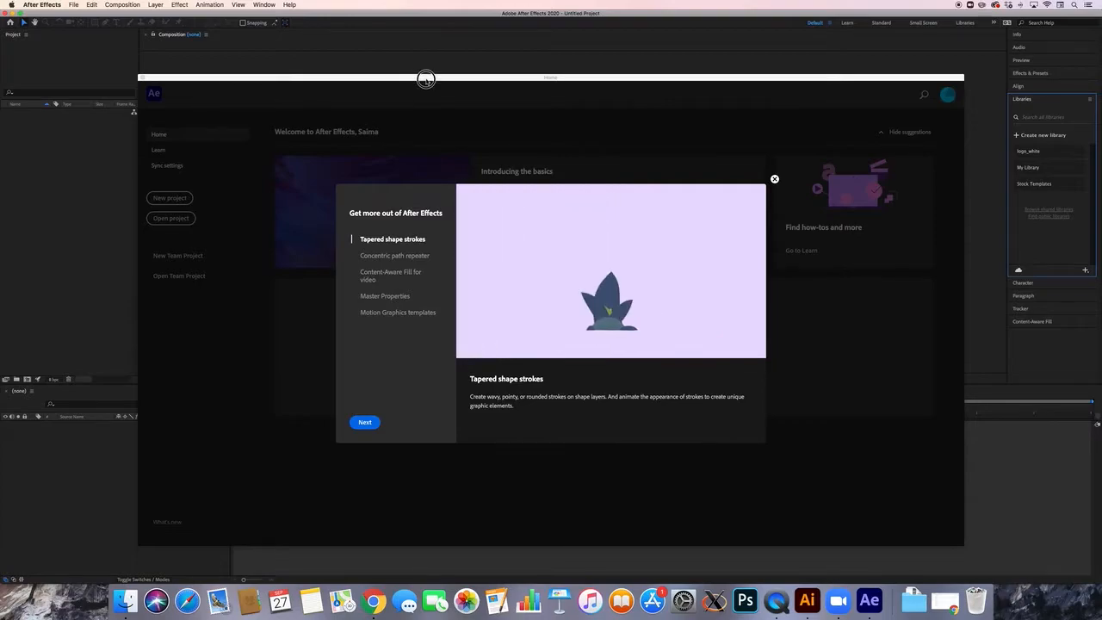
left_click_drag(427, 81, 399, 62)
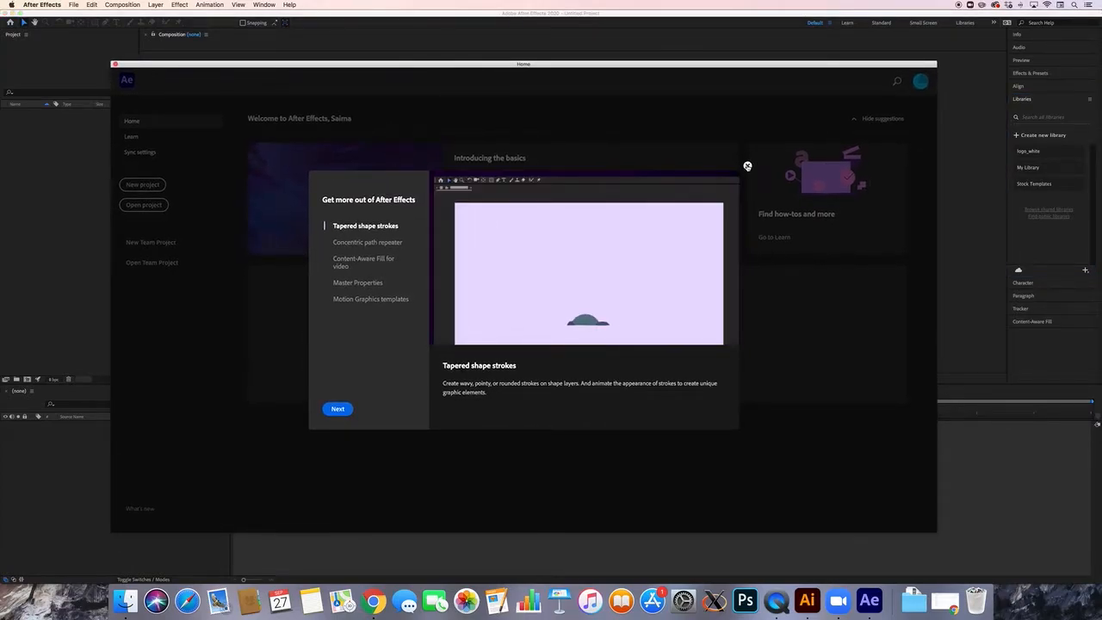
left_click(748, 165)
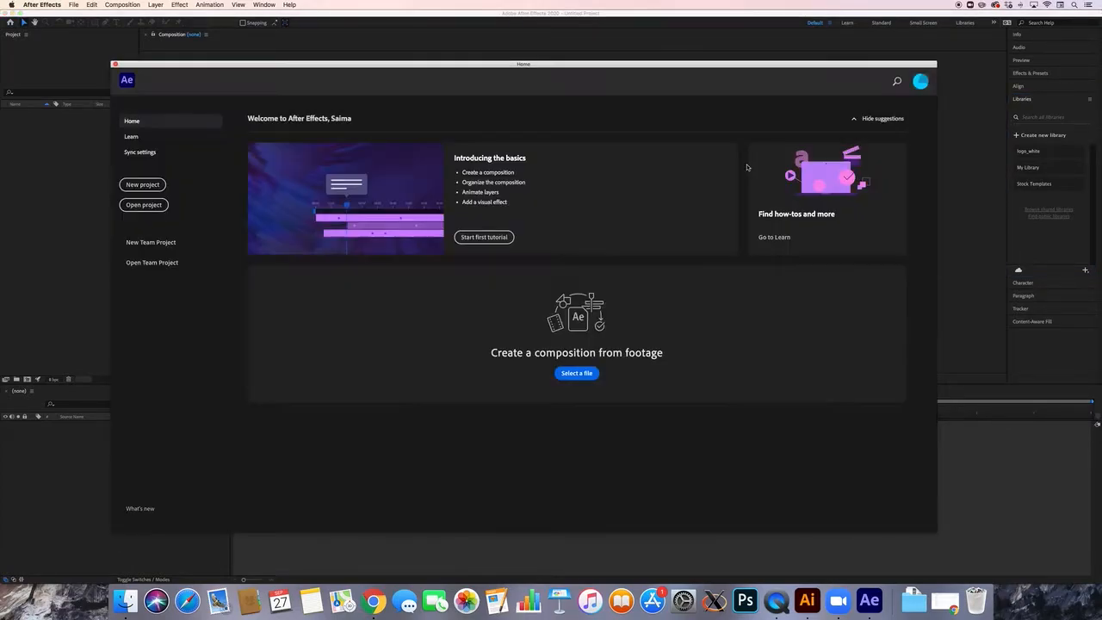
left_click(140, 185)
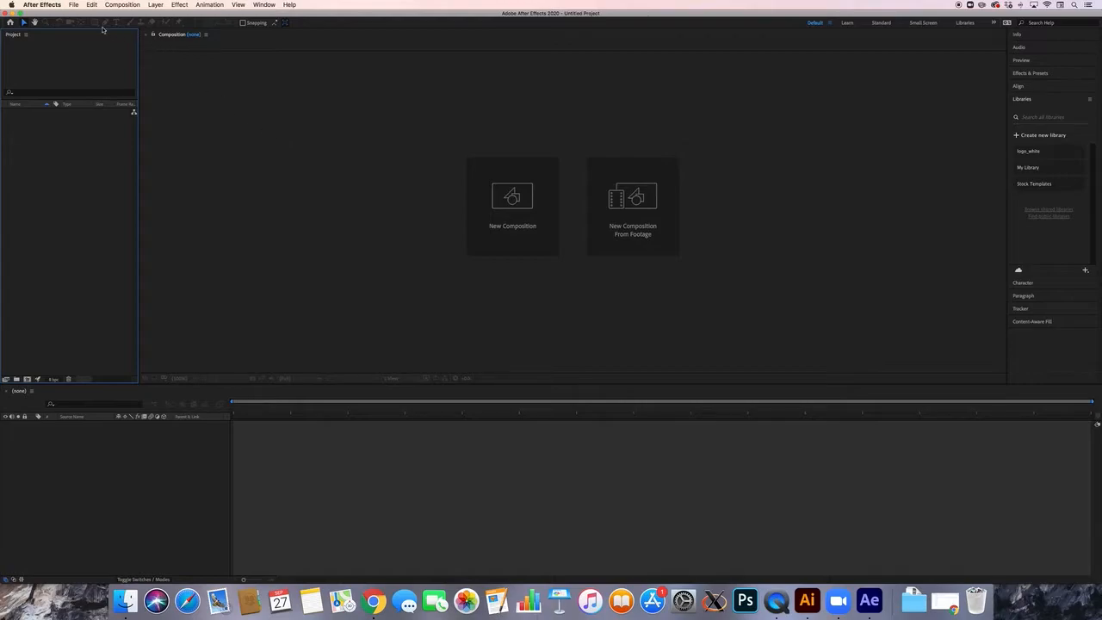
Import all the JPG photos from the desktop's panda folder as separate footage items, with the ImporterJPEG Sequence option off.
left_click(75, 5)
mouse_move(95, 115)
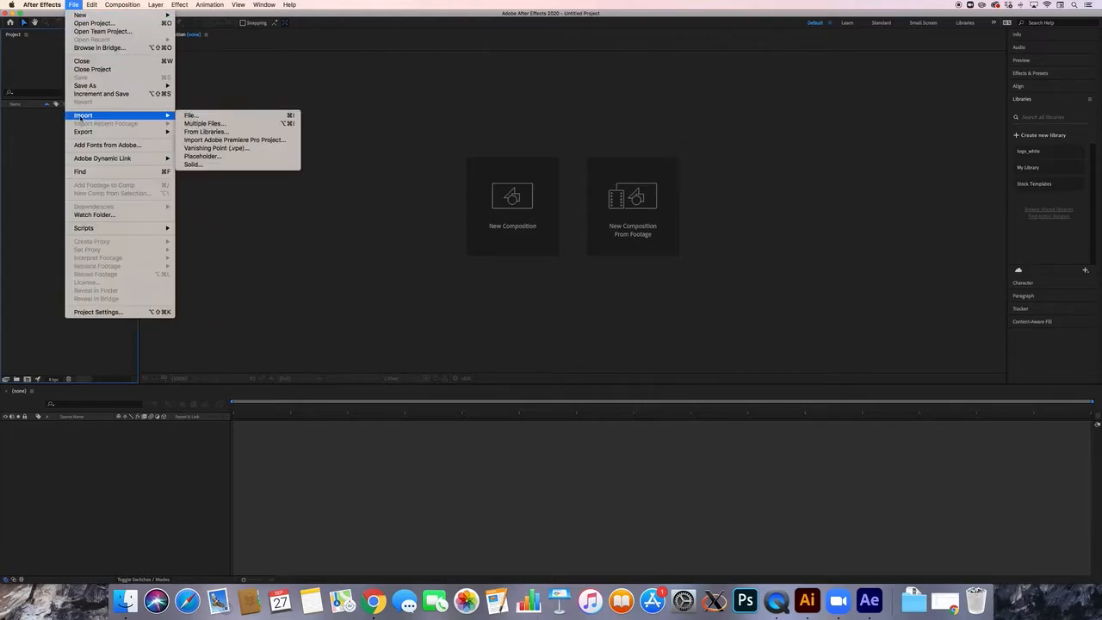
left_click(211, 120)
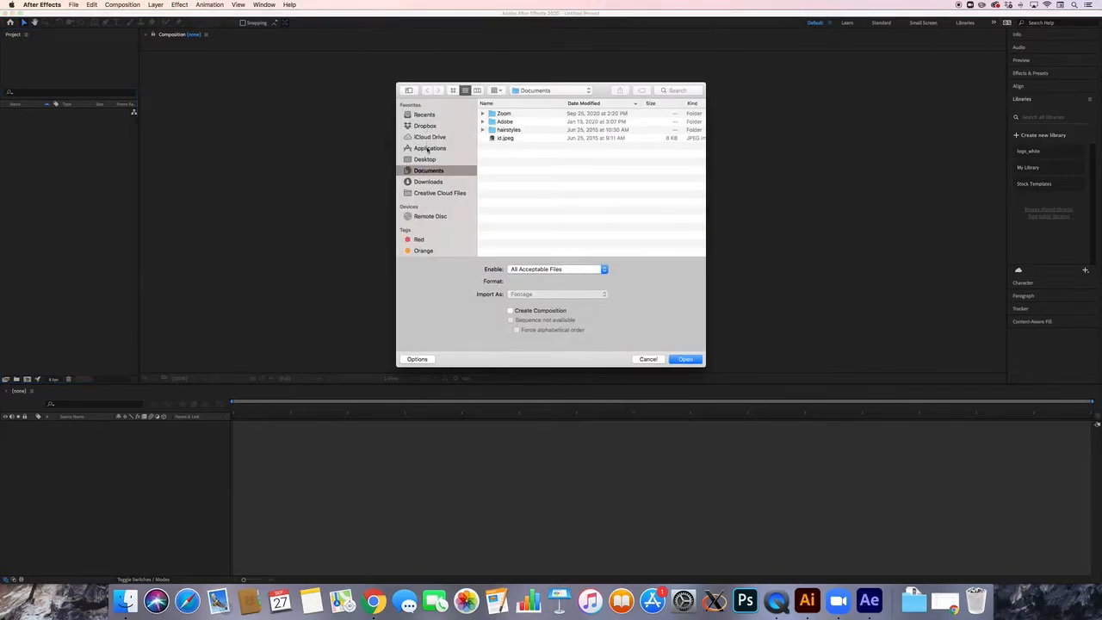
left_click(425, 161)
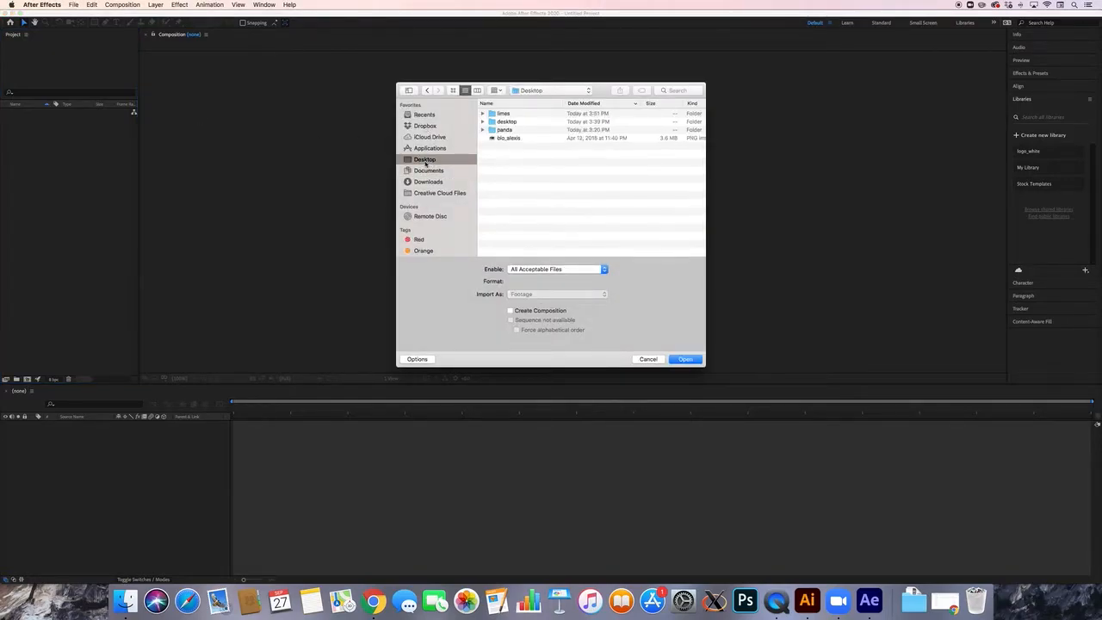
left_click(477, 89)
left_click(510, 126)
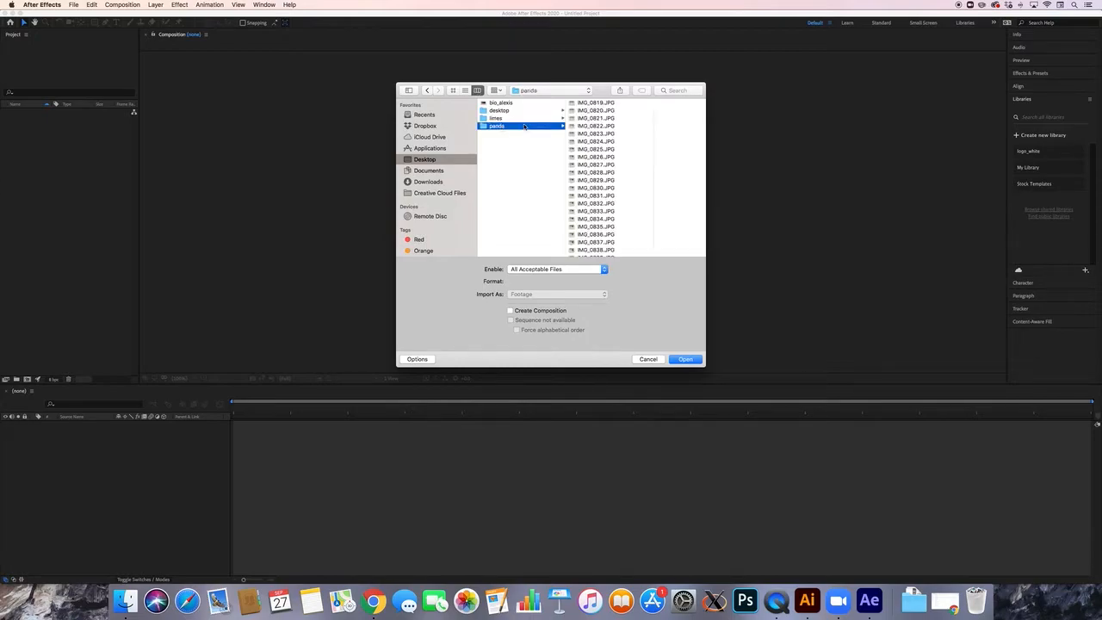
left_click(590, 120)
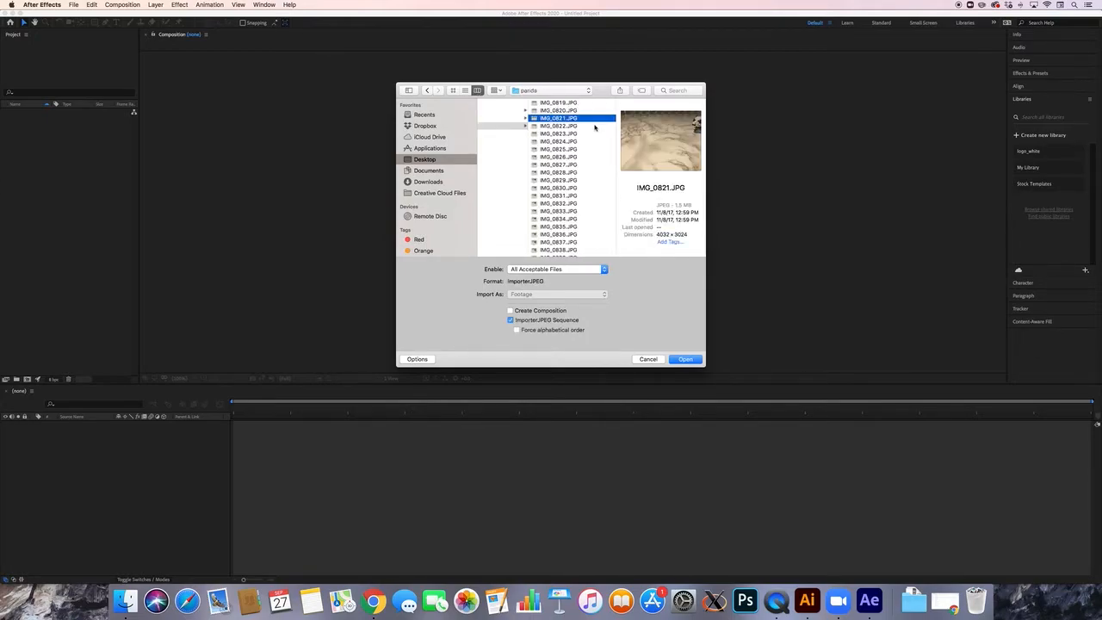
key("super+a")
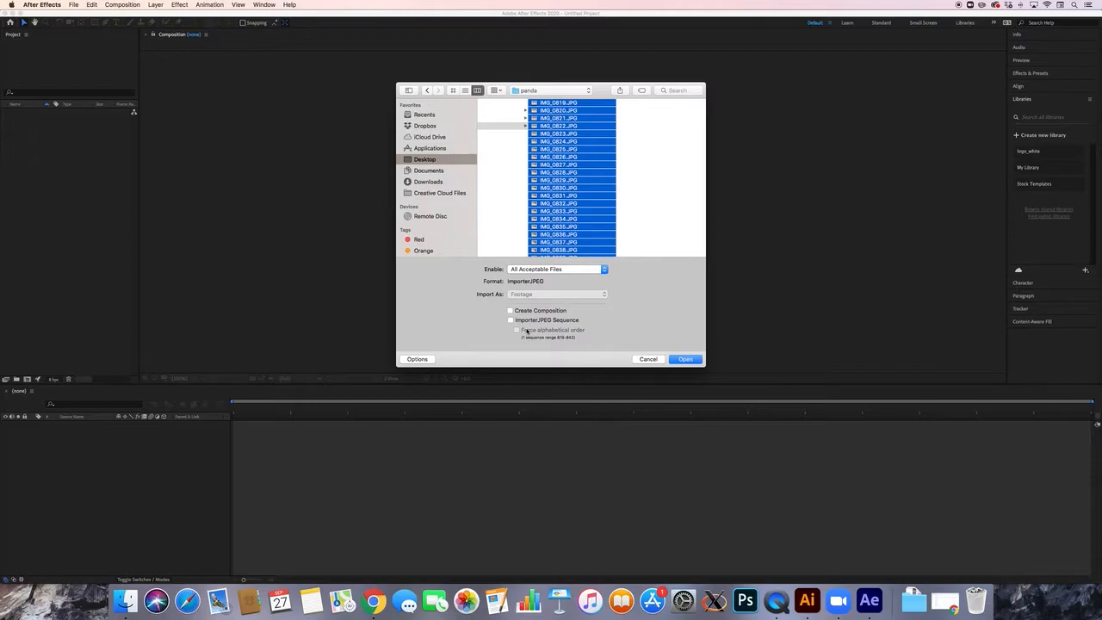
left_click(689, 361)
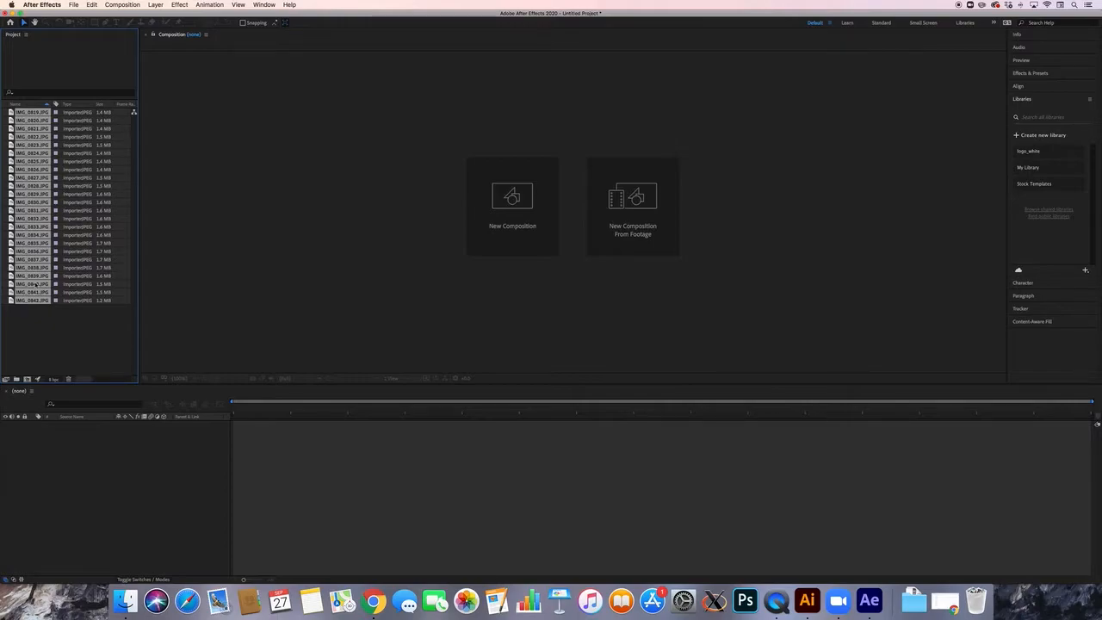
Create a single composition from all imported photos, with a still duration of 0:00:00:02 and the layers sequenced without overlap.
left_click_drag(35, 289, 36, 290)
left_click_drag(39, 330, 27, 379)
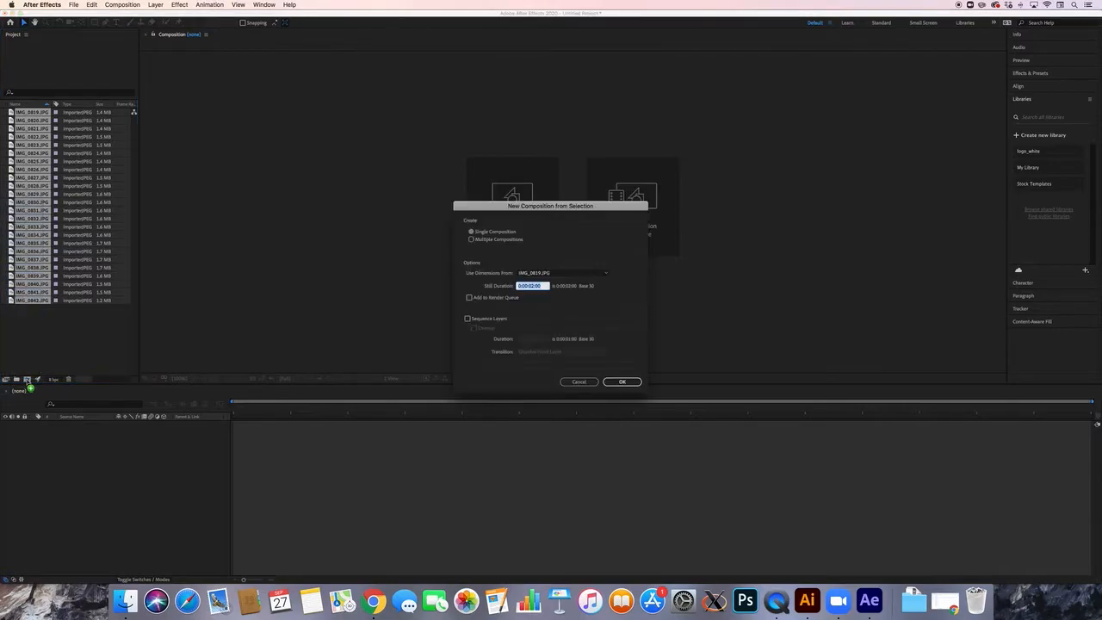
left_click_drag(497, 208, 293, 162)
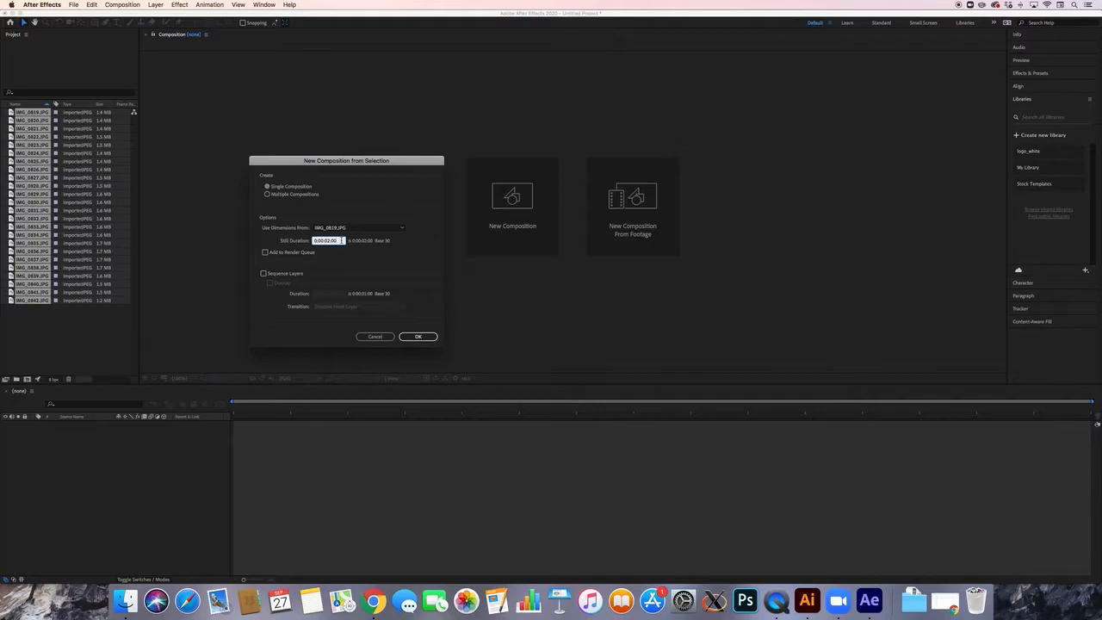
key("BackSpace")
type("2")
left_click(263, 273)
left_click(402, 336)
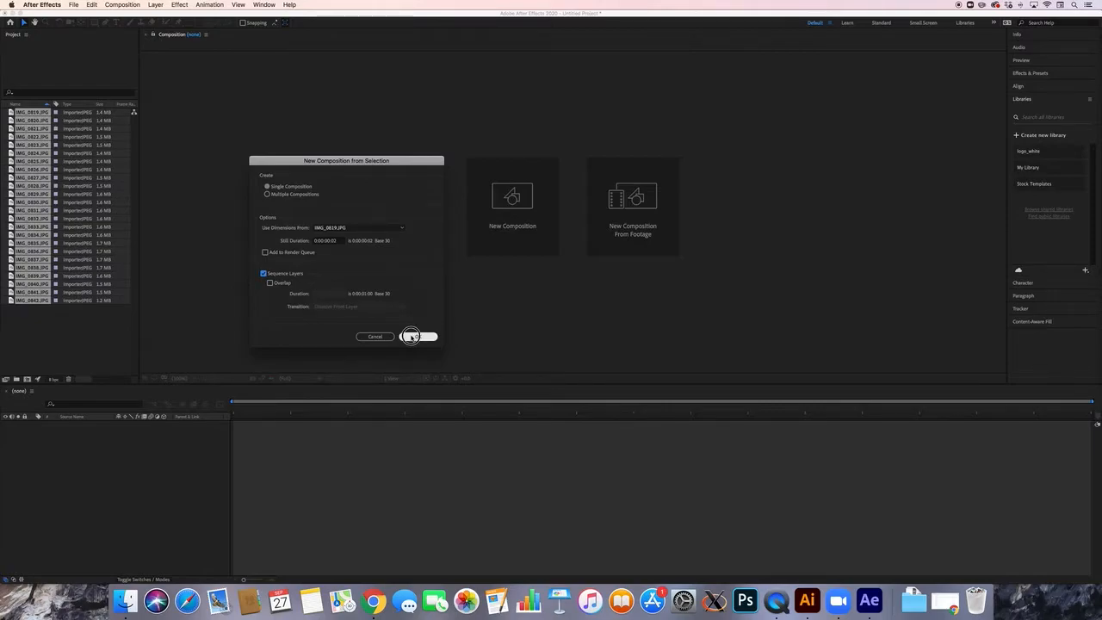
left_click(412, 336)
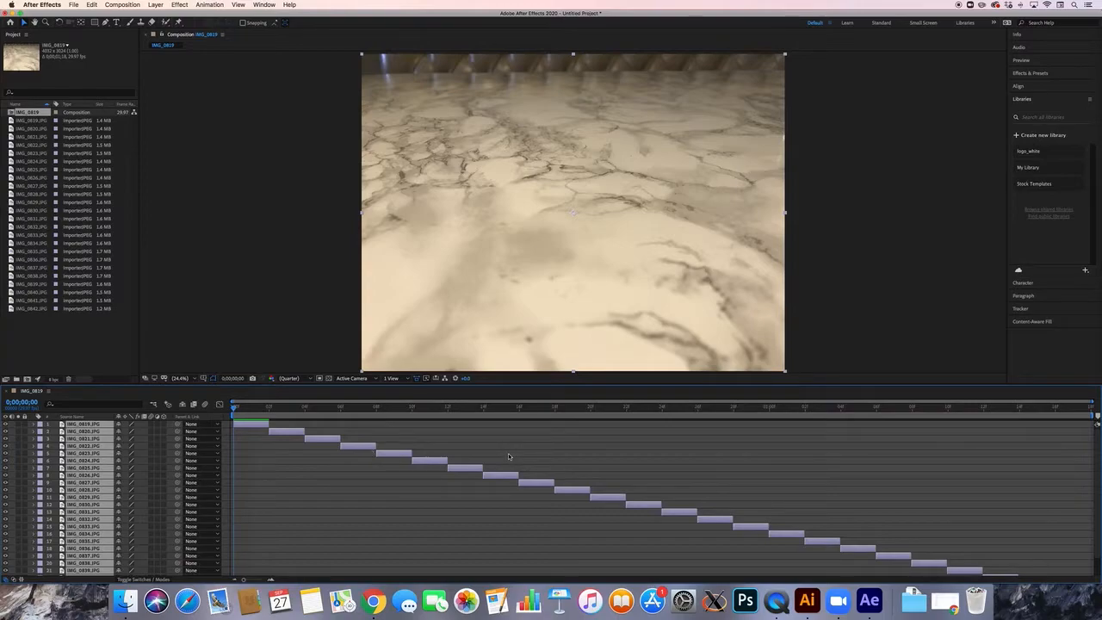
Play back the panda animation in the composition and scrub the timeline back to 0;00;00;21.
scroll(746, 315, "down", 2)
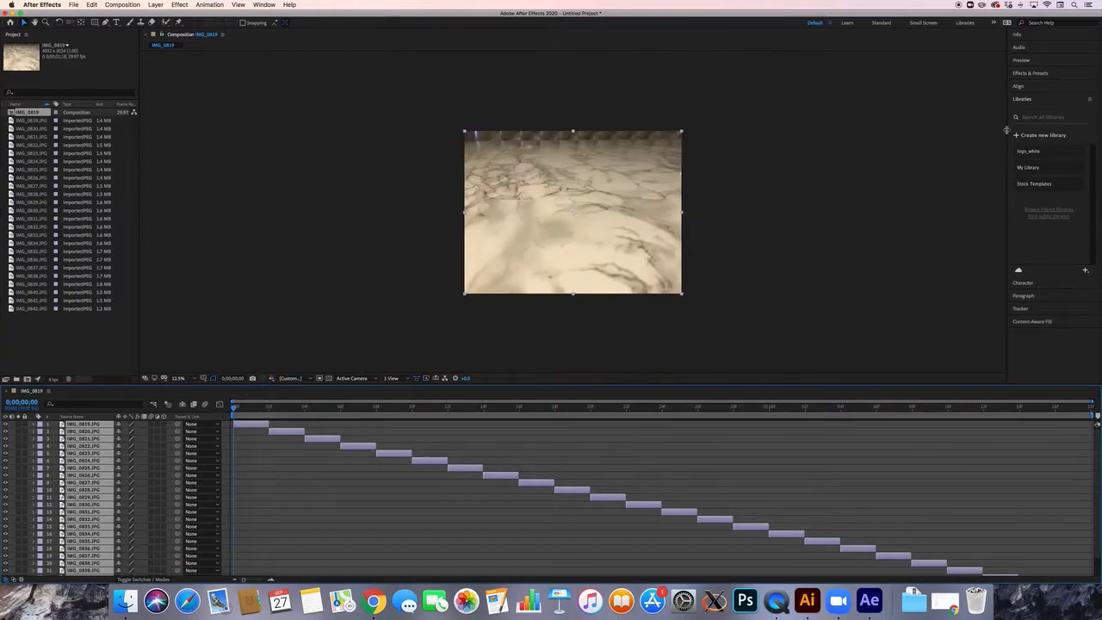
left_click(1023, 61)
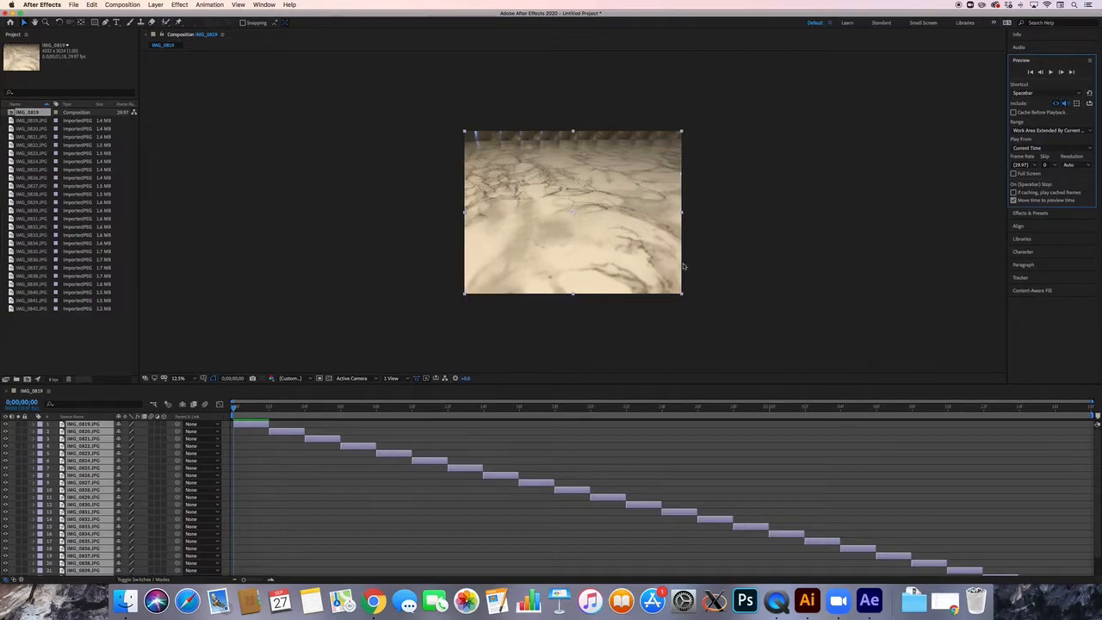
key("space")
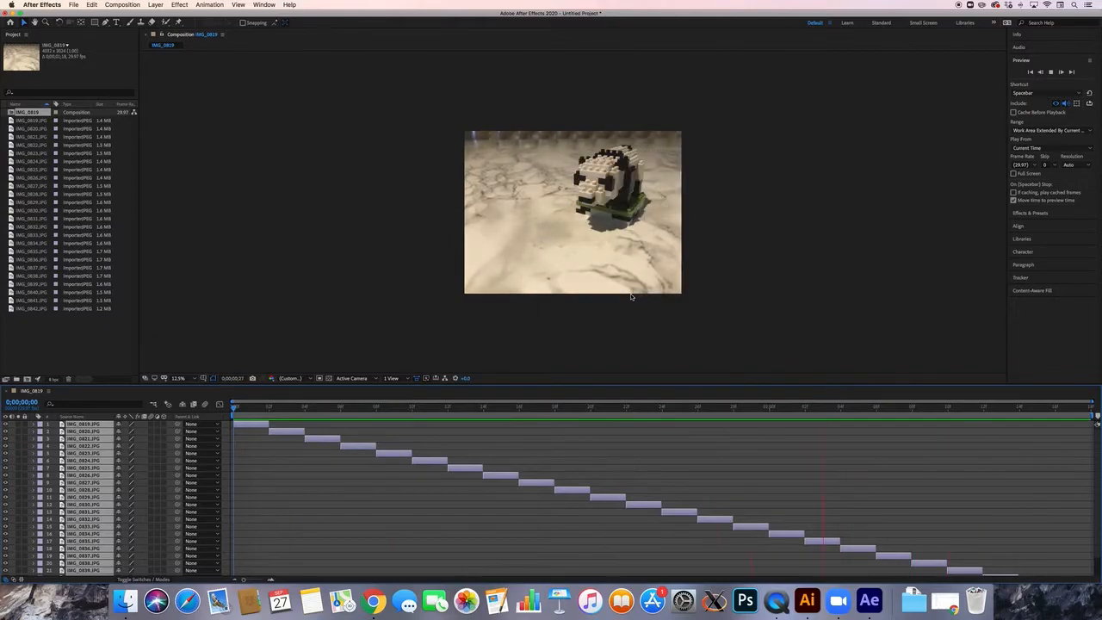
key("space")
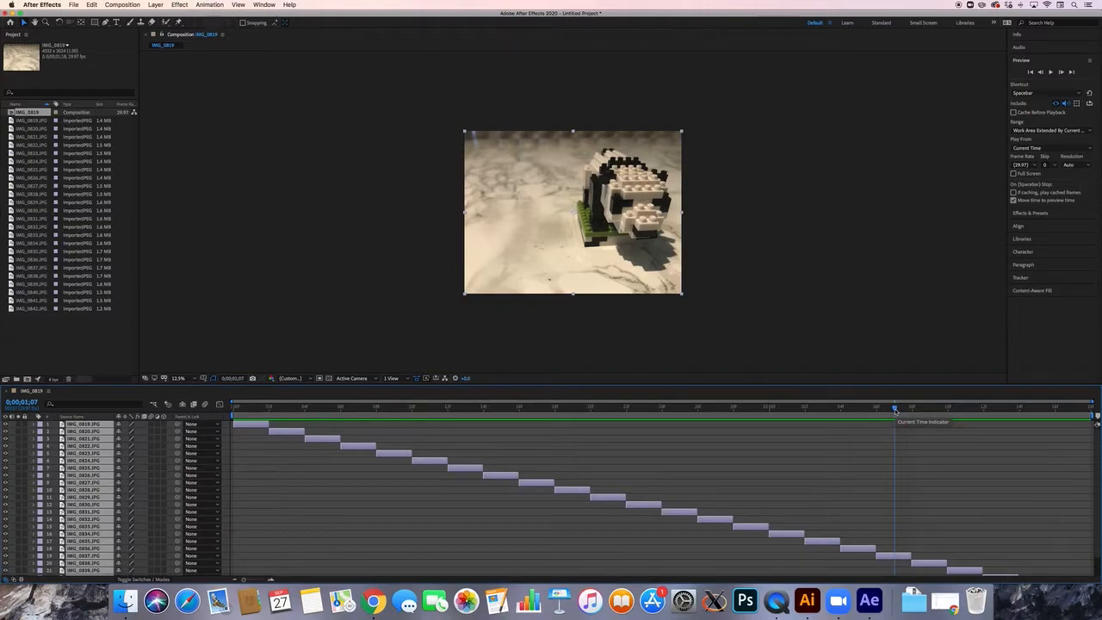
left_click_drag(896, 411, 615, 432)
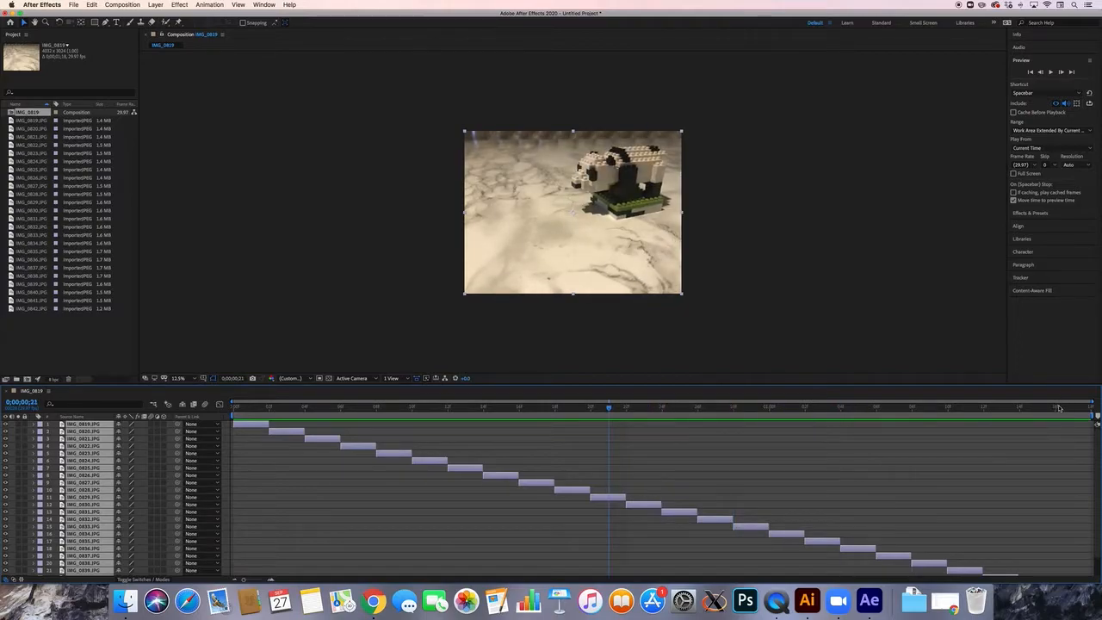
Shorten the composition's work area so that it ends at about 0;00;01;08.
left_click_drag(1092, 402, 927, 401)
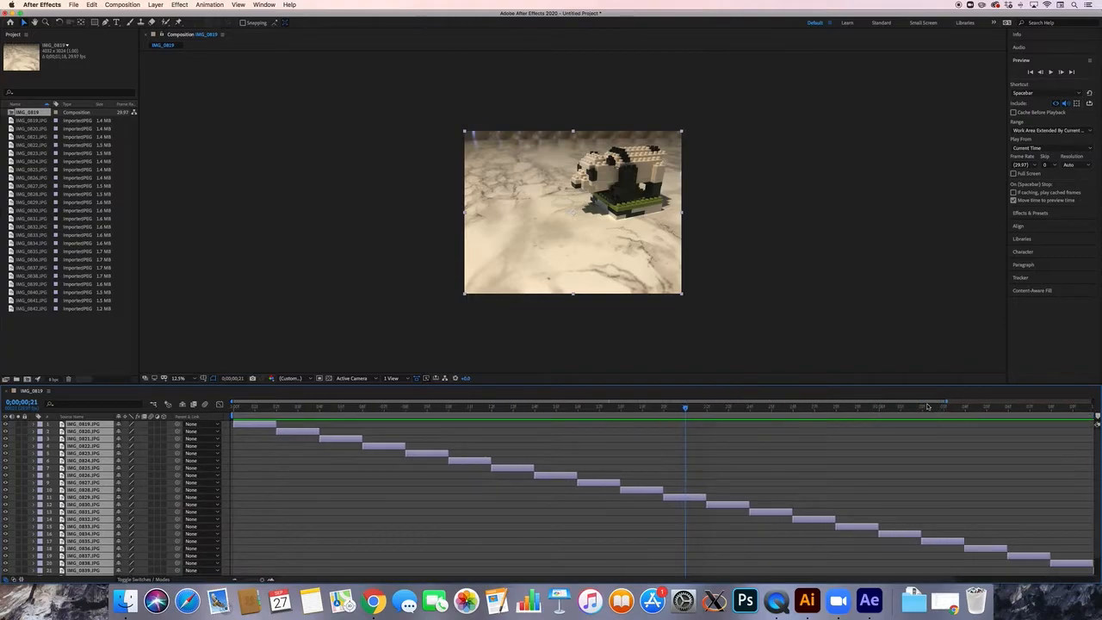
left_click_drag(945, 403, 1095, 404)
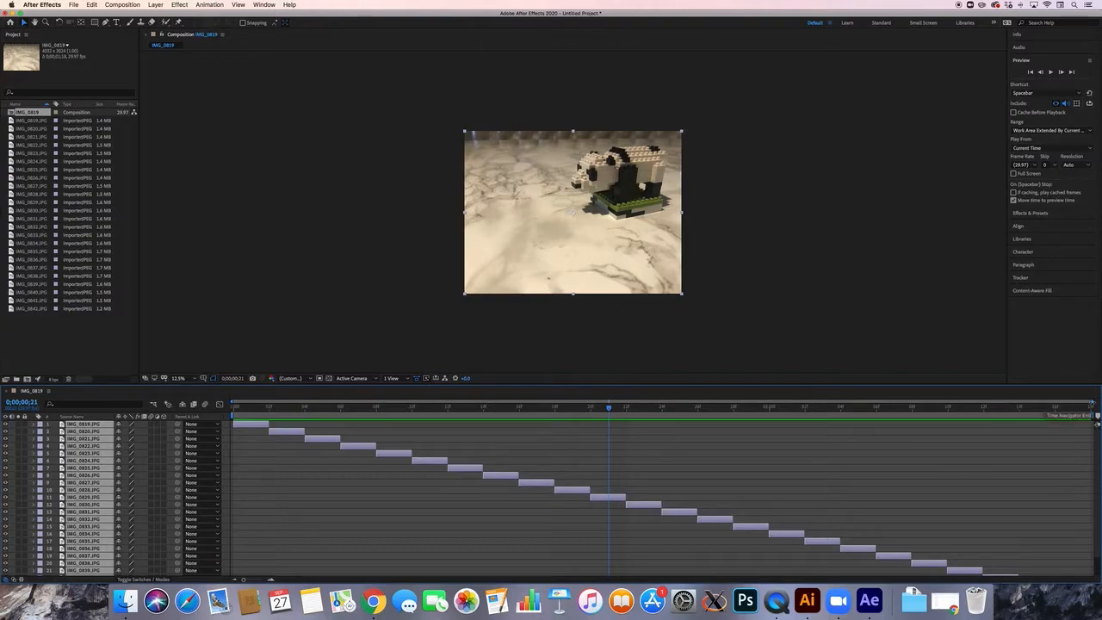
mouse_move(1093, 402)
left_mouse_down()
mouse_move(1013, 402)
mouse_move(1094, 403)
left_mouse_up()
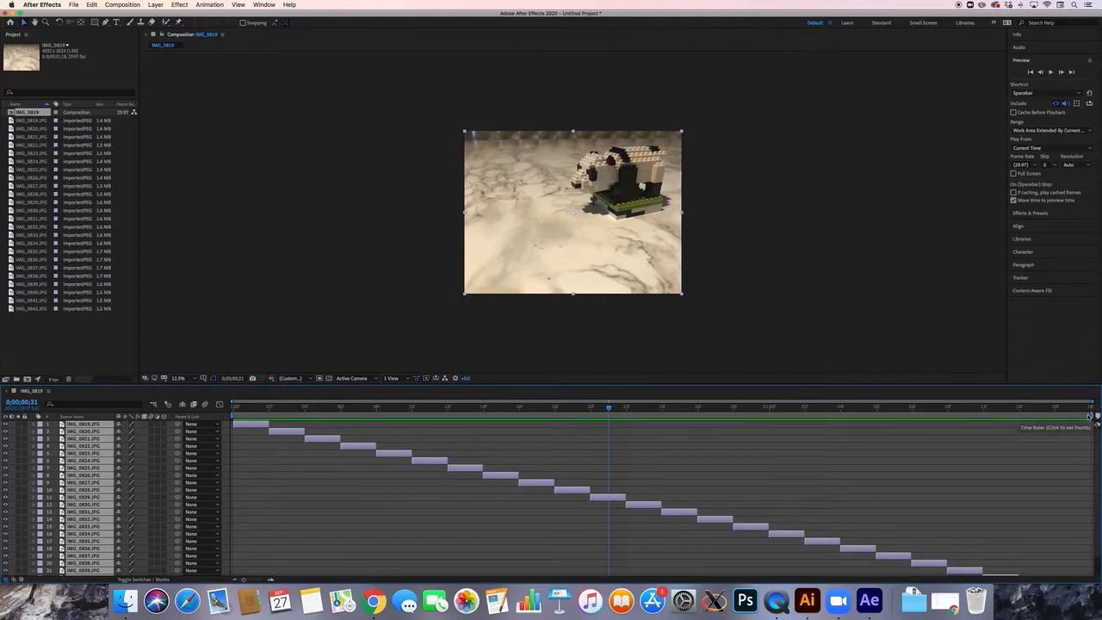
left_click_drag(1090, 416, 913, 414)
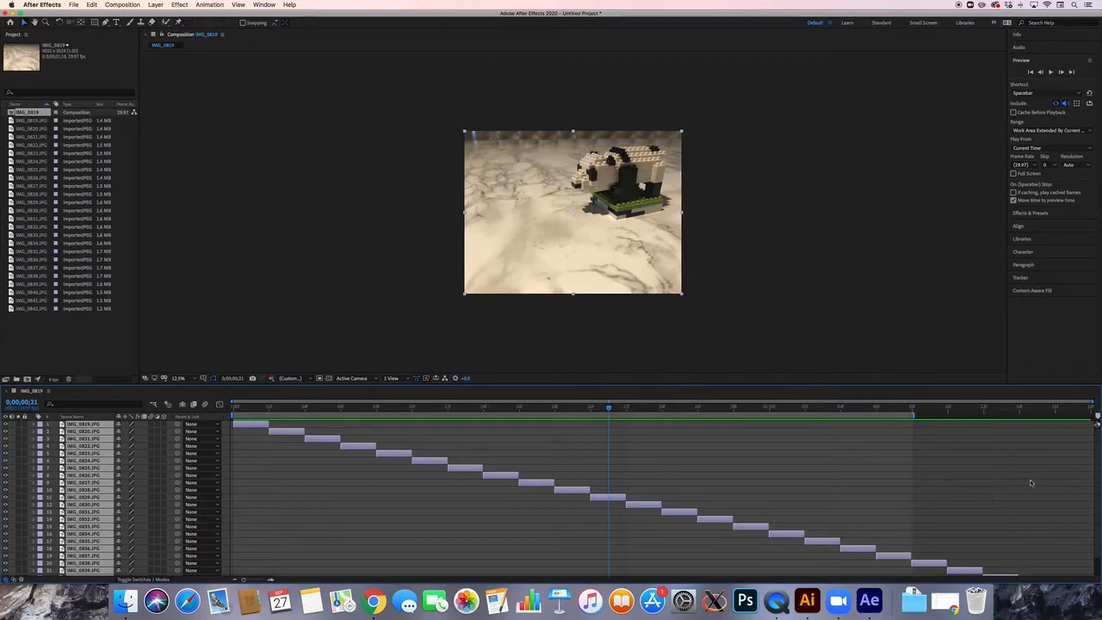
Extend the work area to the end of the composition and play back the animation.
left_click(912, 415)
left_click_drag(912, 415, 1097, 416)
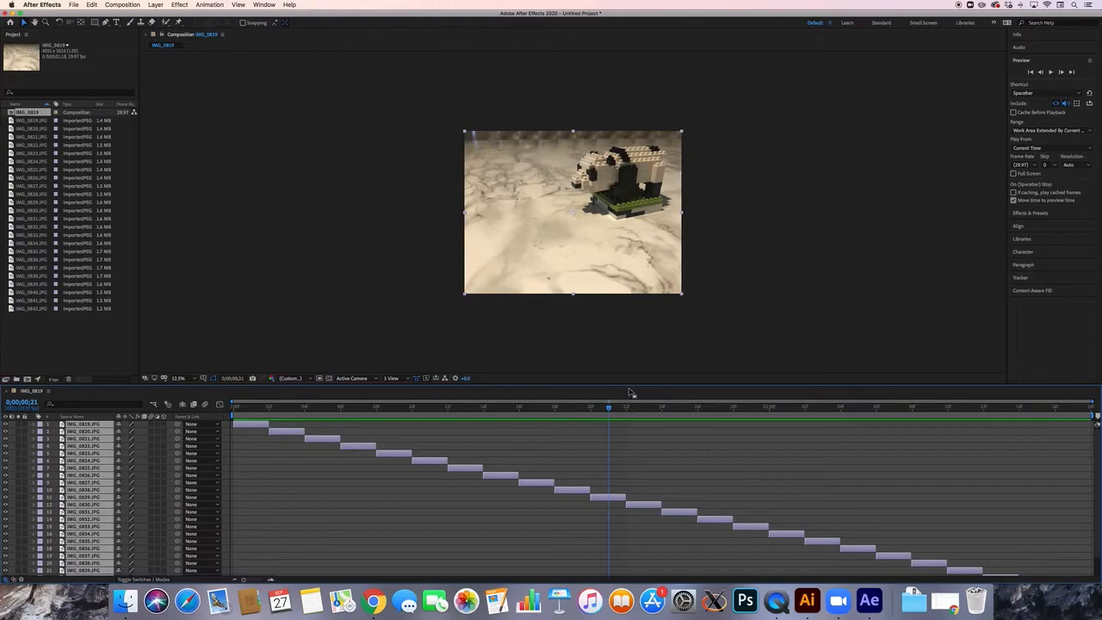
key("space")
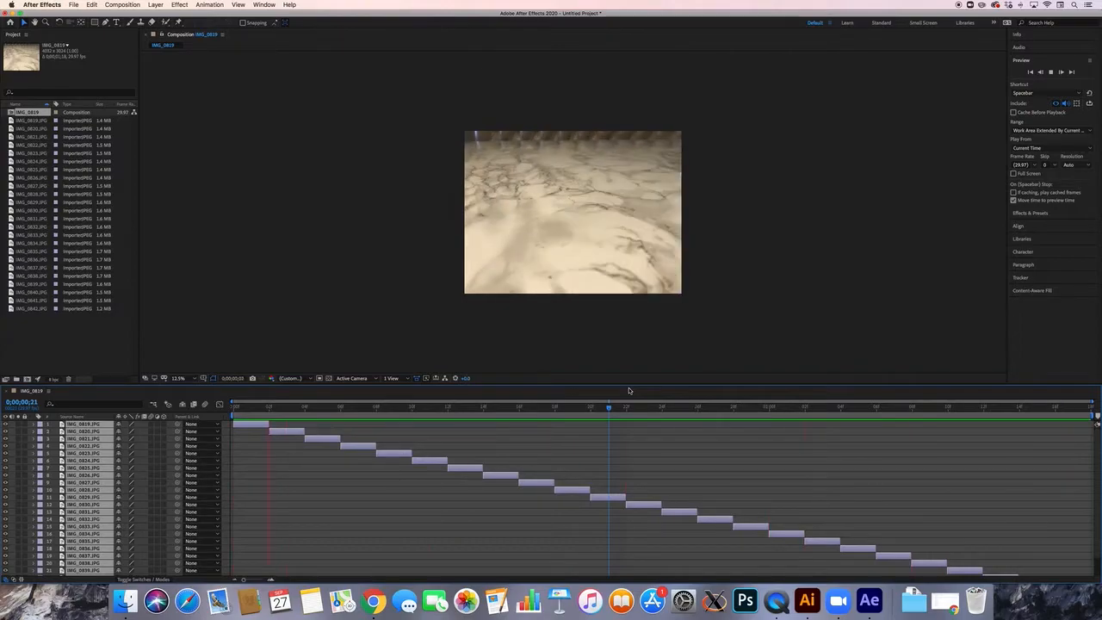
key("space")
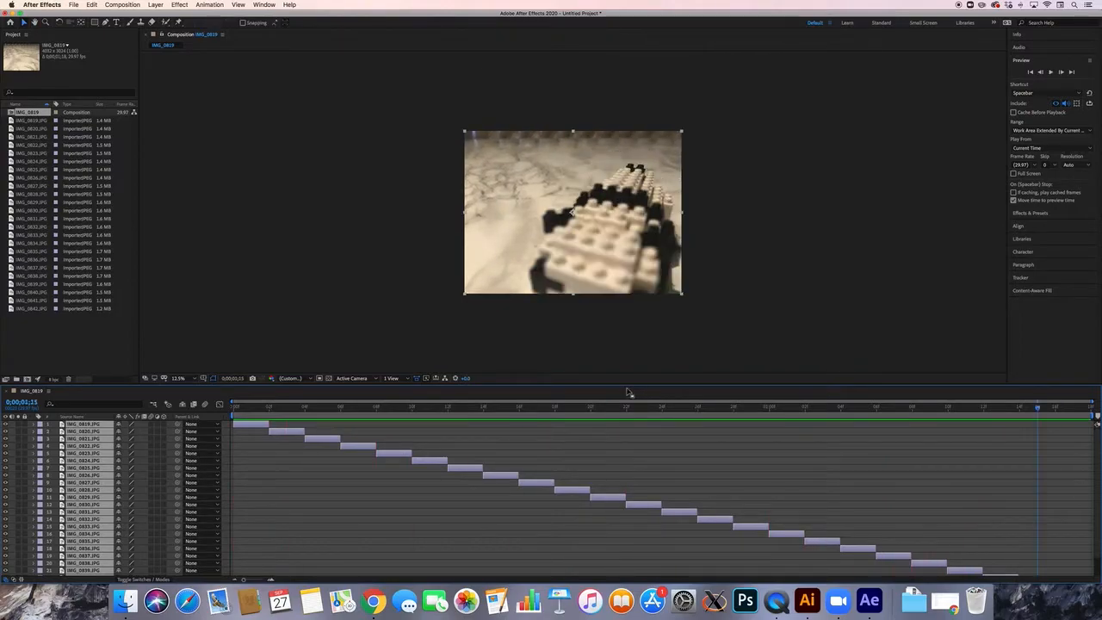
Scrub the timeline to 0;00;01;17 and replay the panda animation.
left_click_drag(1037, 410, 1082, 411)
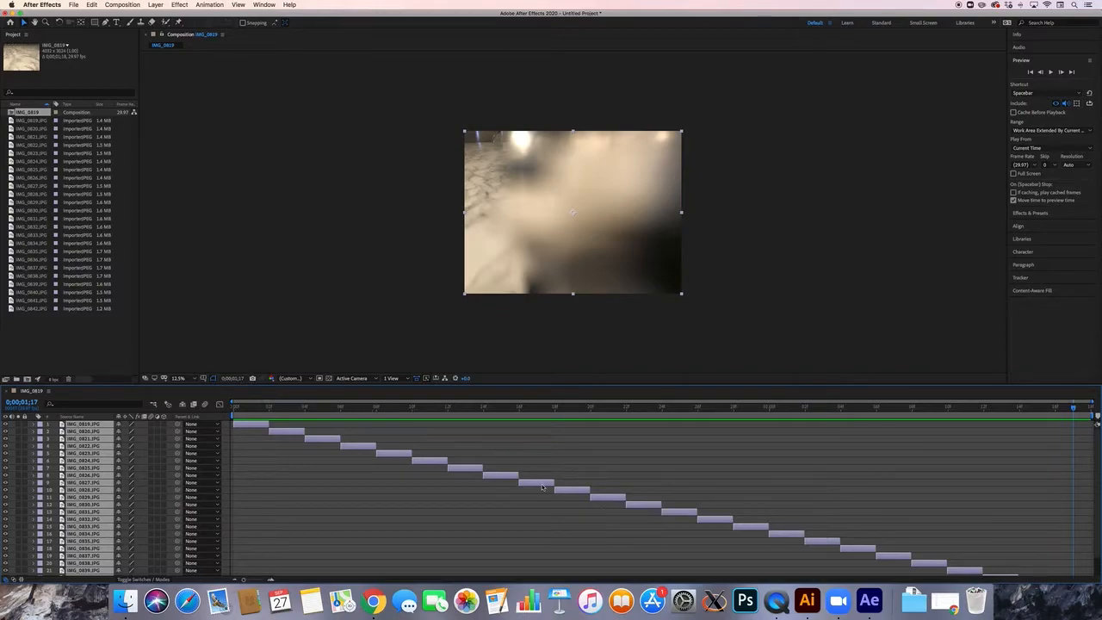
key("space")
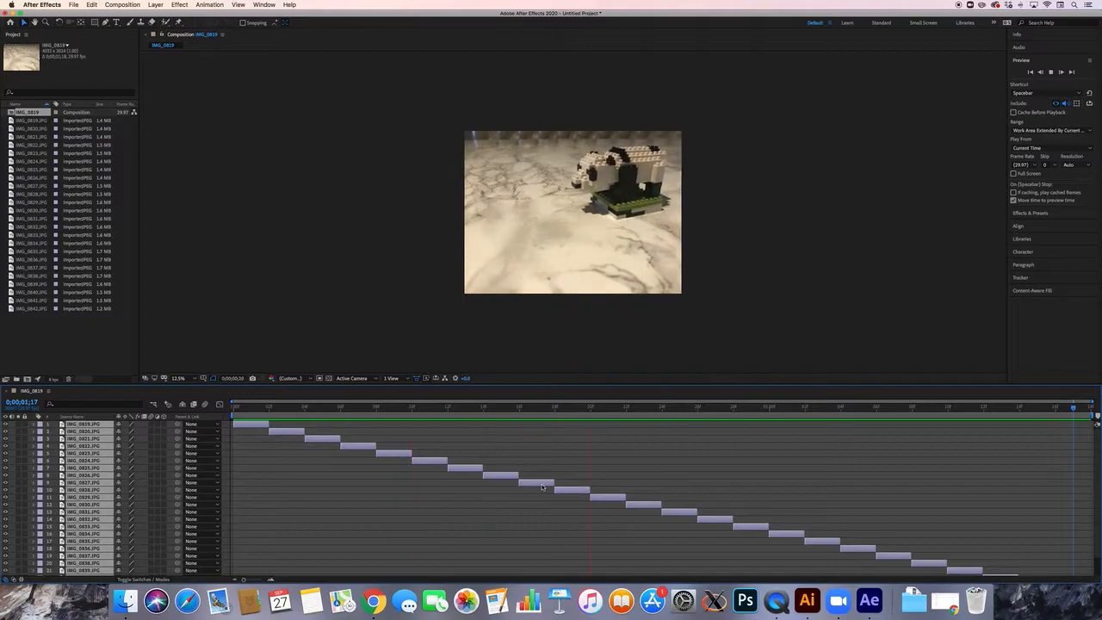
key("space")
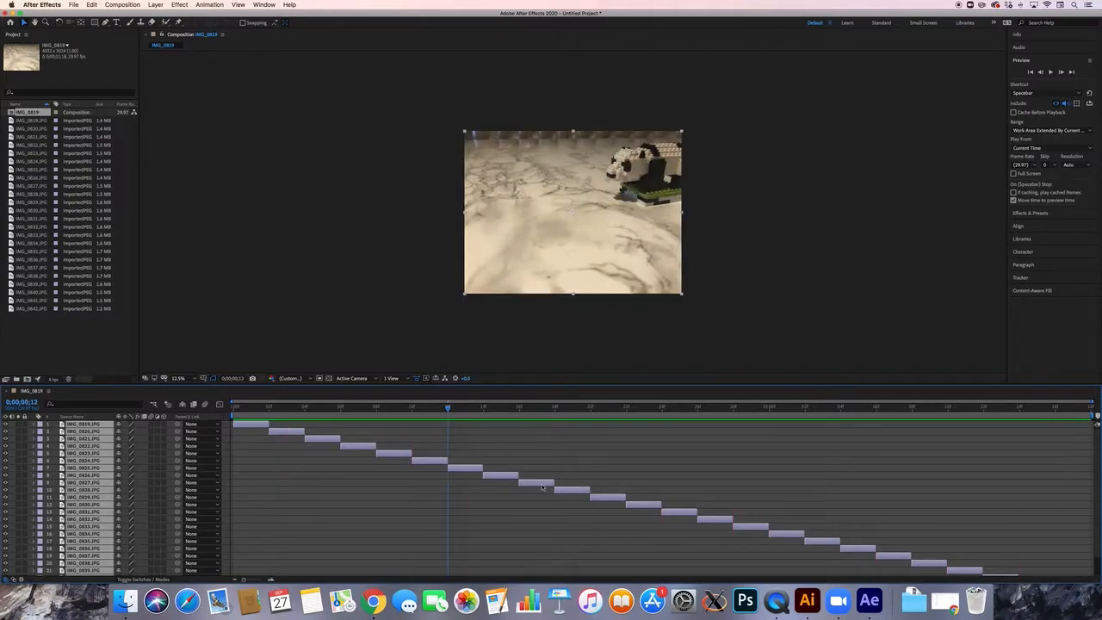
key("space")
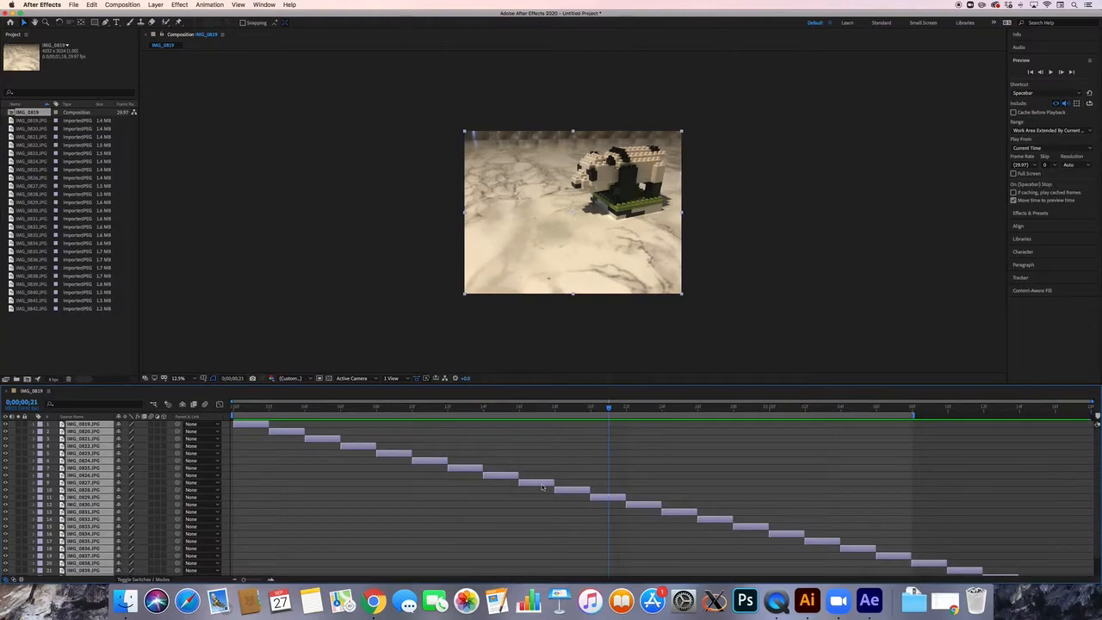
Undo the two-frame composition and create a single sequenced composition from all photos with a still duration of 0:00:00:03.
key("super+z")
key("super+z")
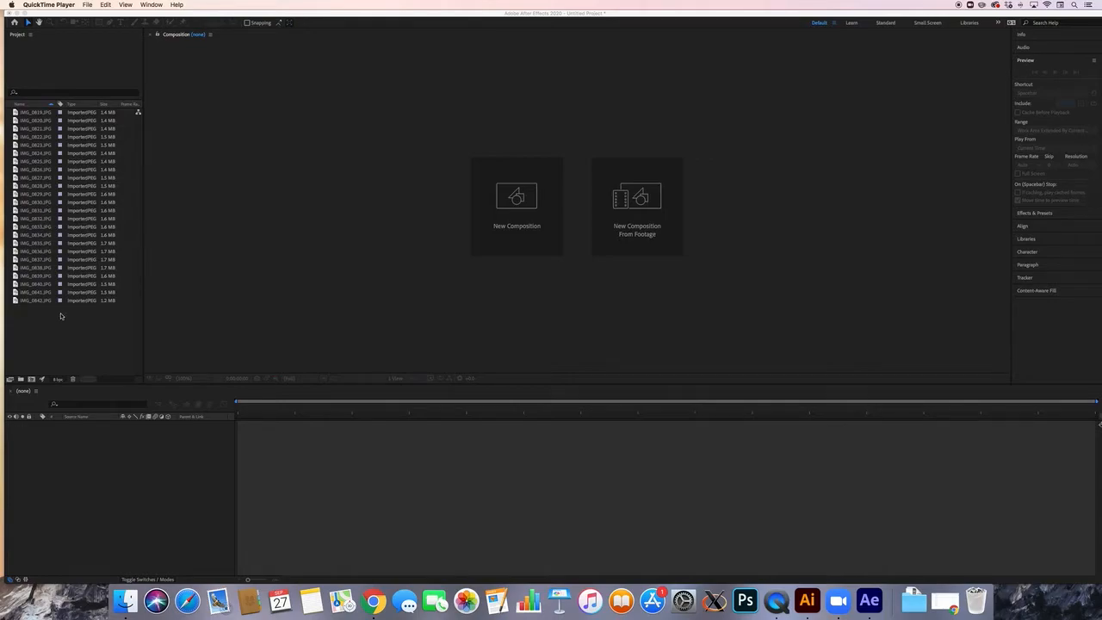
left_click(61, 315)
left_click(44, 244)
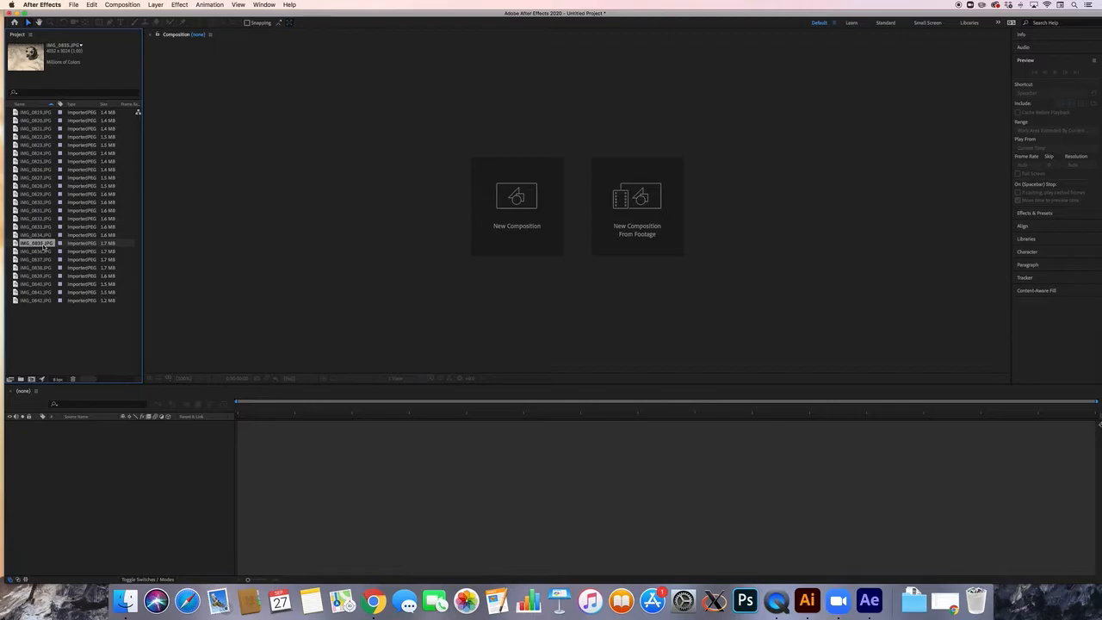
key("super+a")
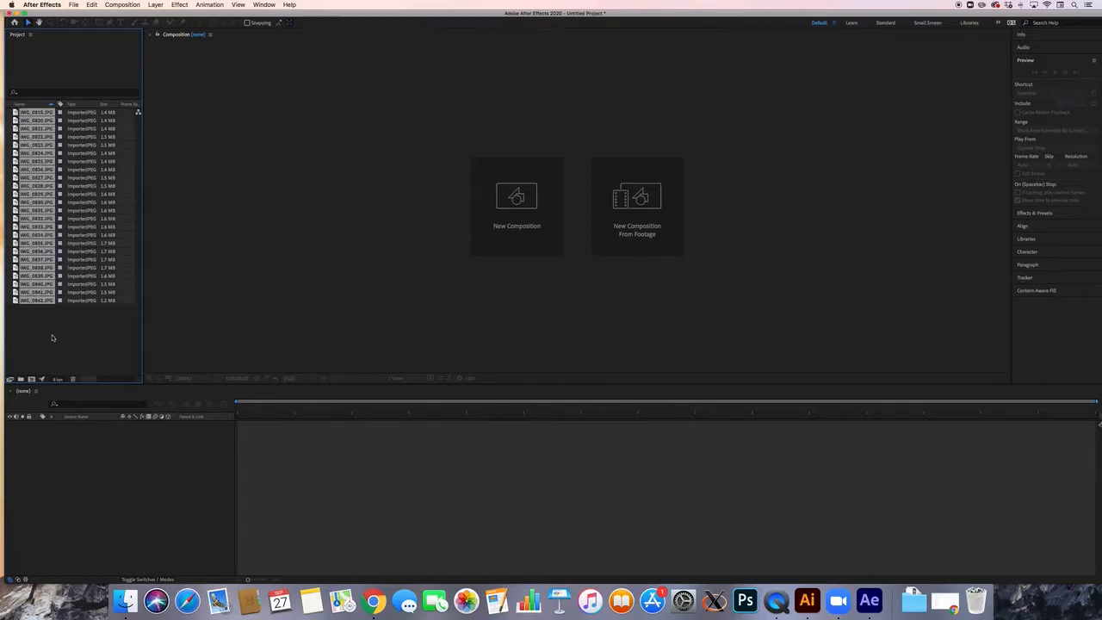
left_click_drag(37, 299, 32, 382)
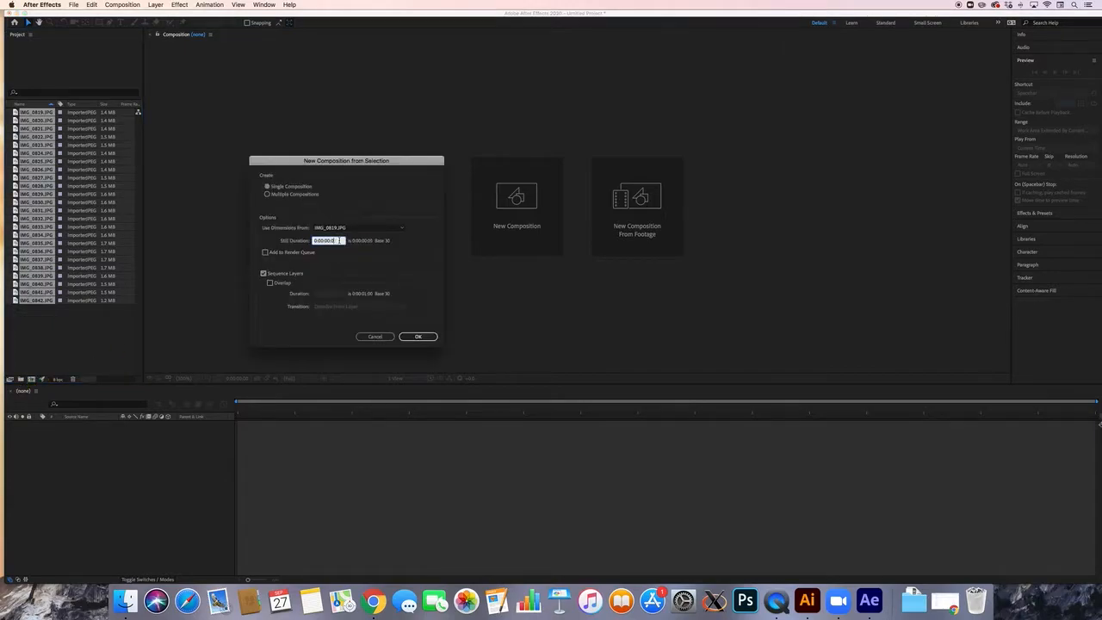
type("3")
left_click(418, 337)
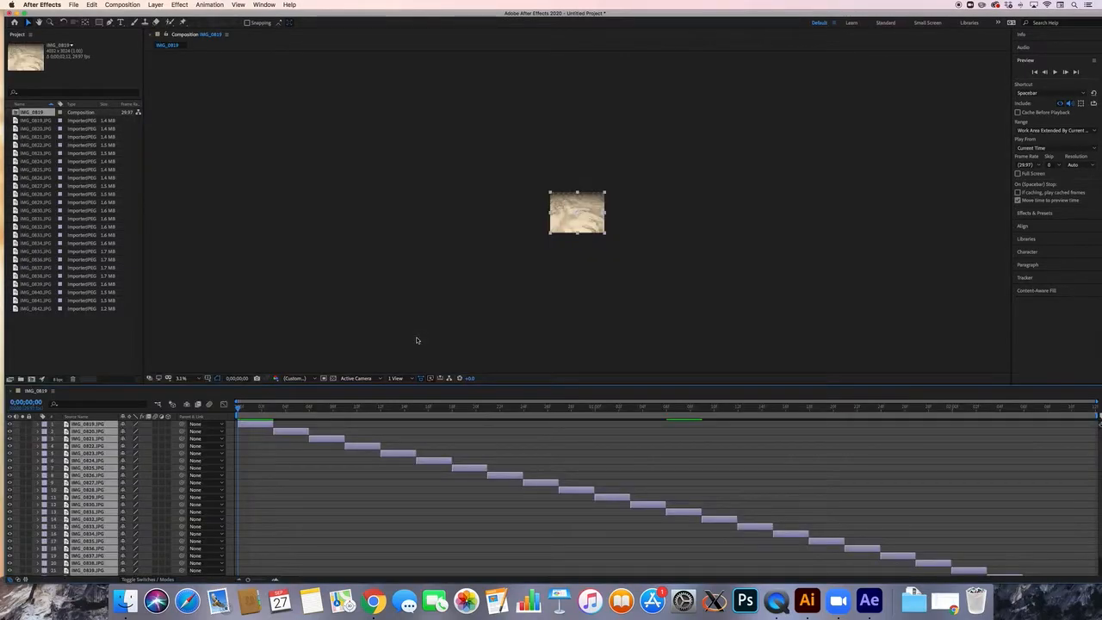
Deselect the layers and set the composition view's magnification to Fit up to 100%.
left_click(575, 278)
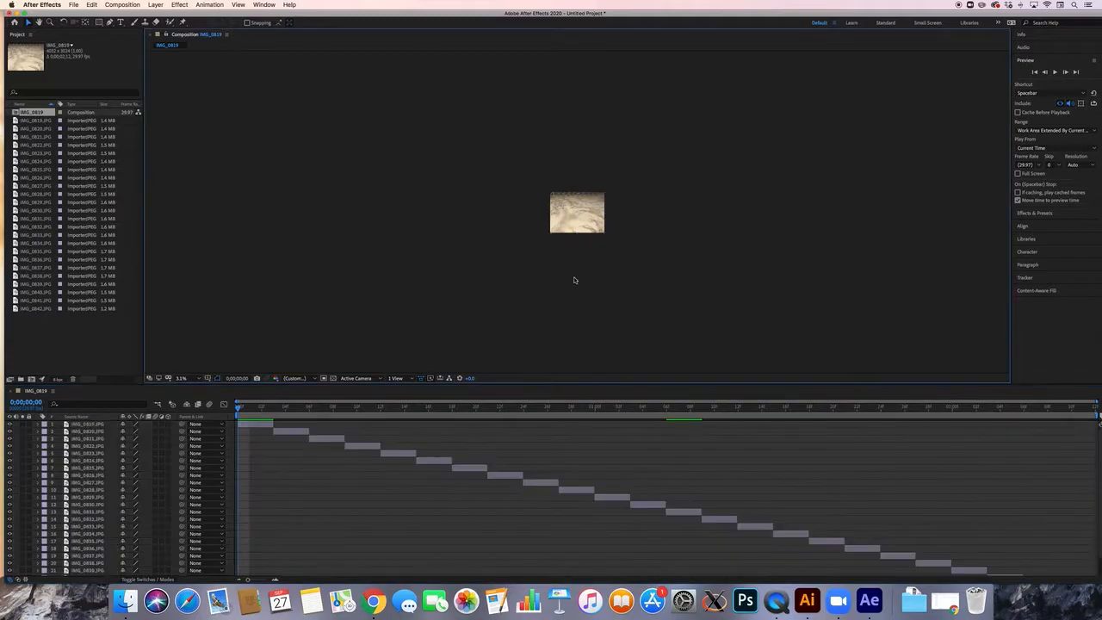
left_click(200, 379)
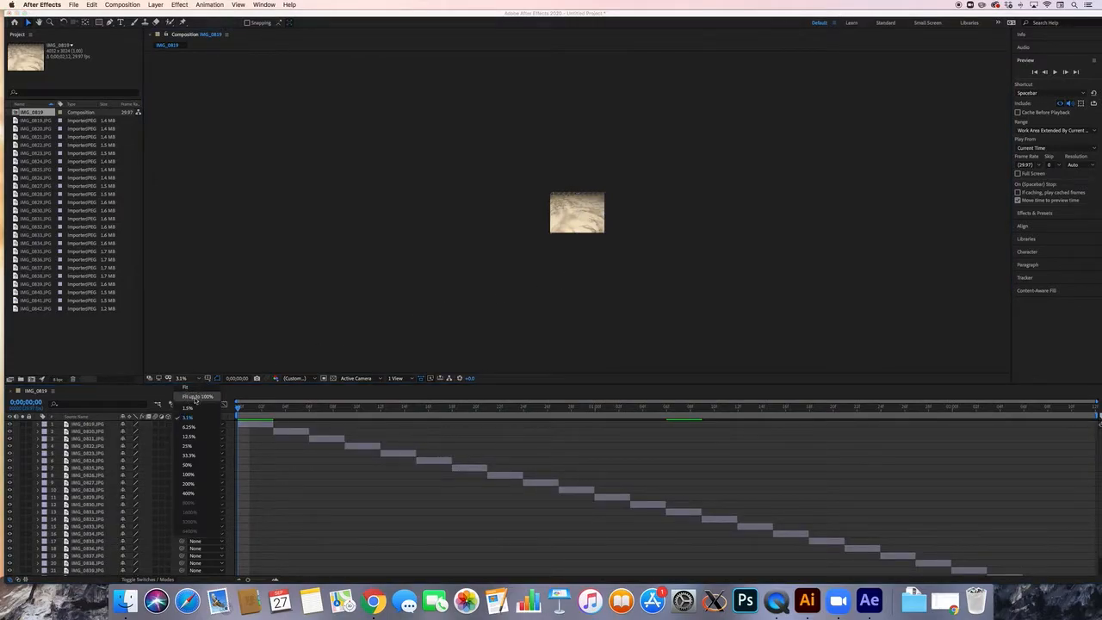
left_click(196, 397)
Play back the three-frame animation, scrub the timeline to 0;00;02;11 and replay it.
key("space")
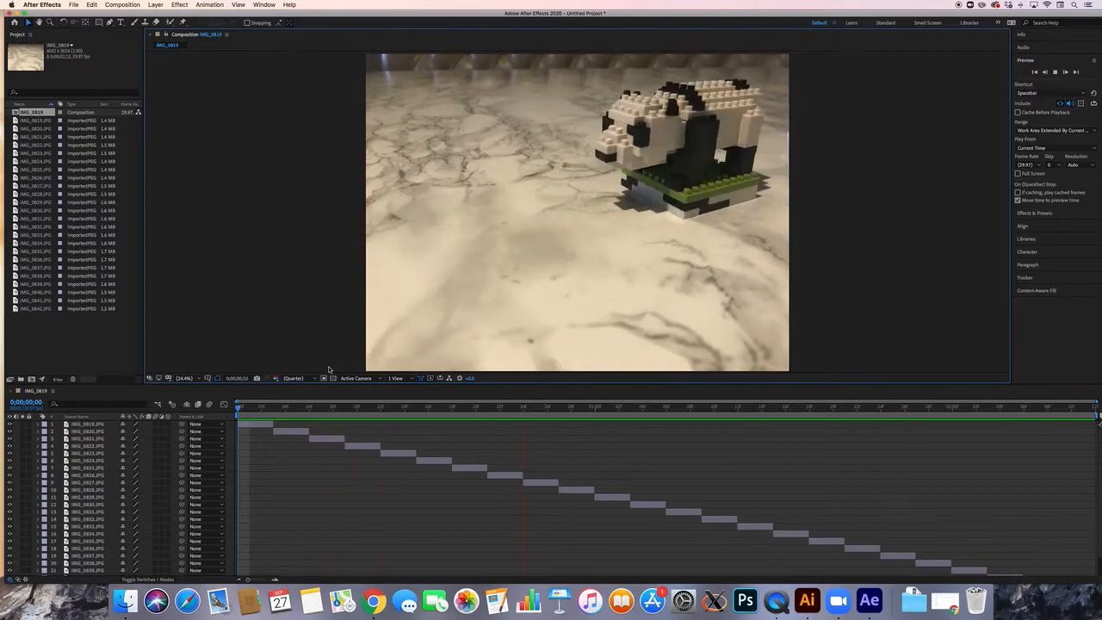
key("space")
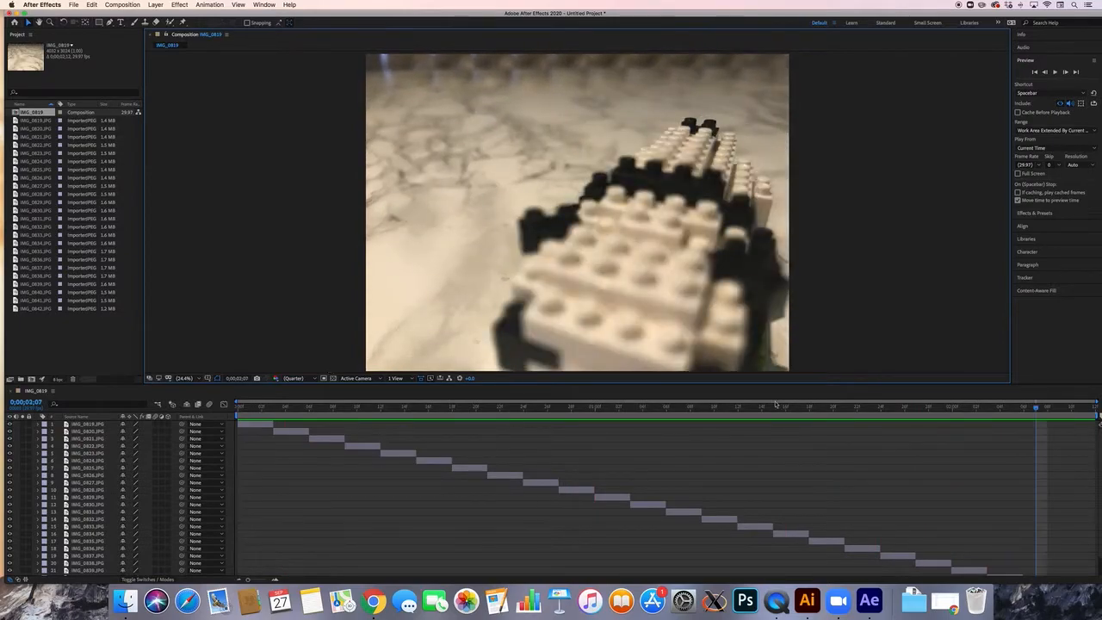
left_click_drag(1038, 409, 1098, 409)
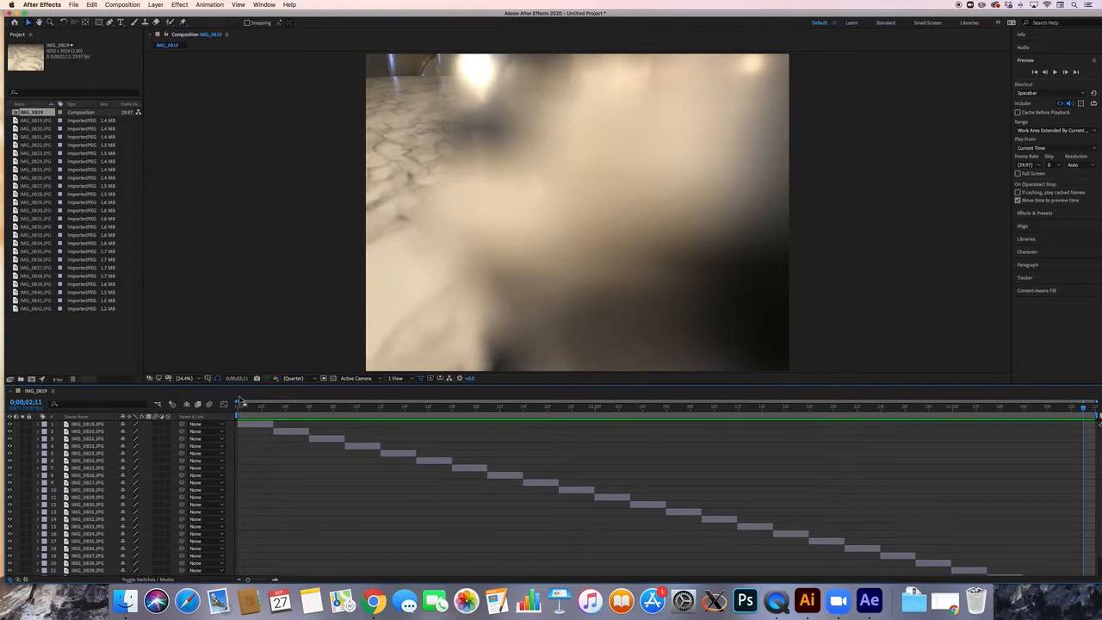
key("space")
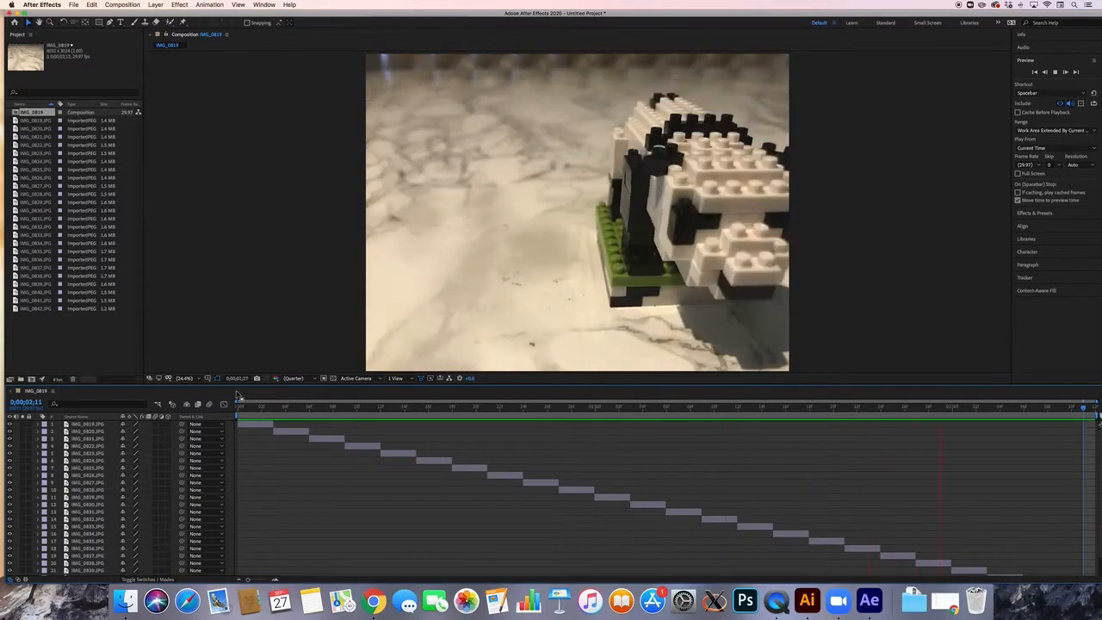
key("space")
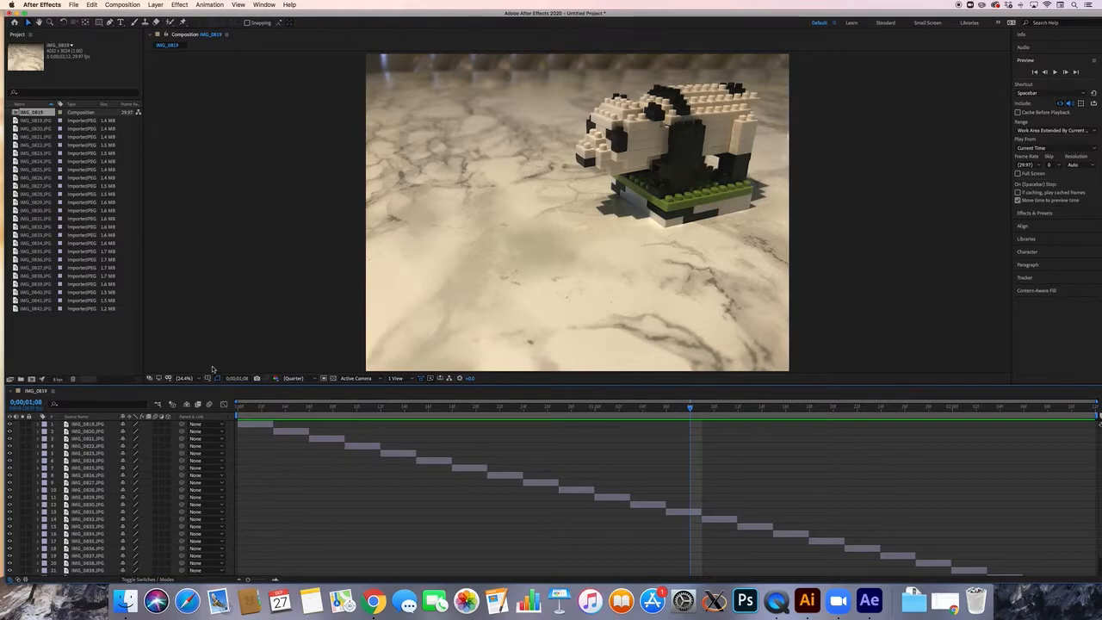
Change the composition settings to the HDTV 1080 29.97 preset.
left_click(123, 5)
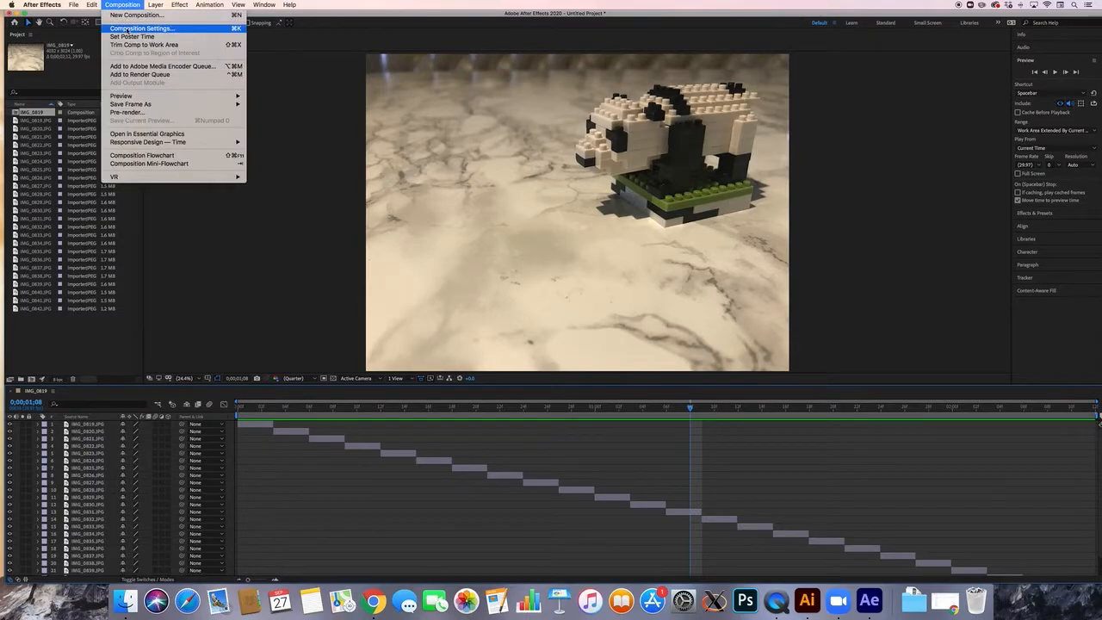
left_click(127, 30)
left_click_drag(476, 187, 305, 174)
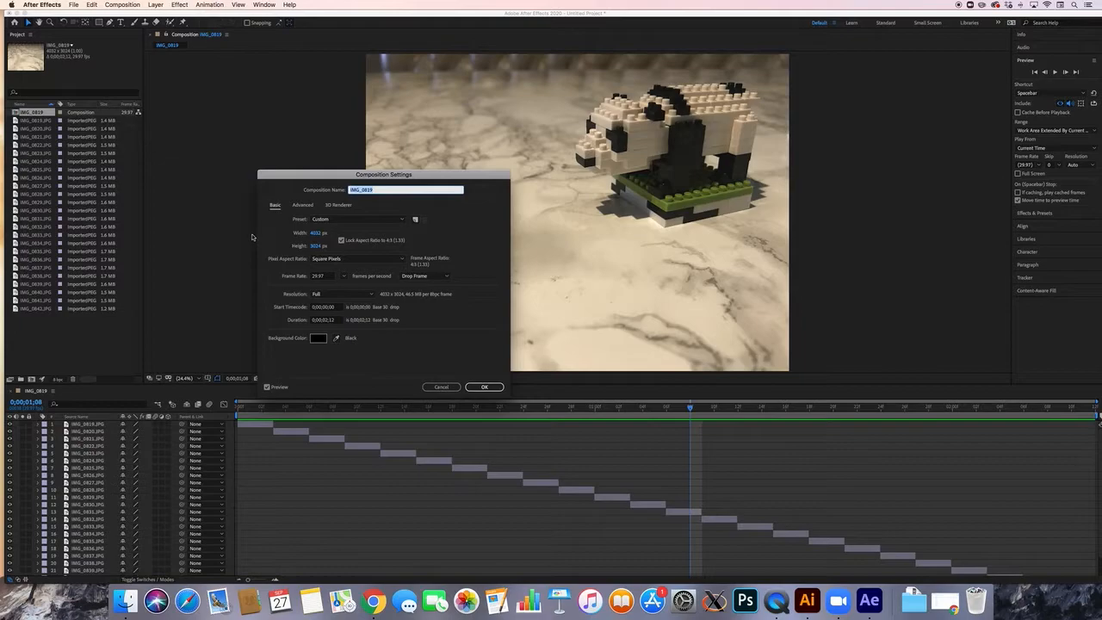
left_click(325, 221)
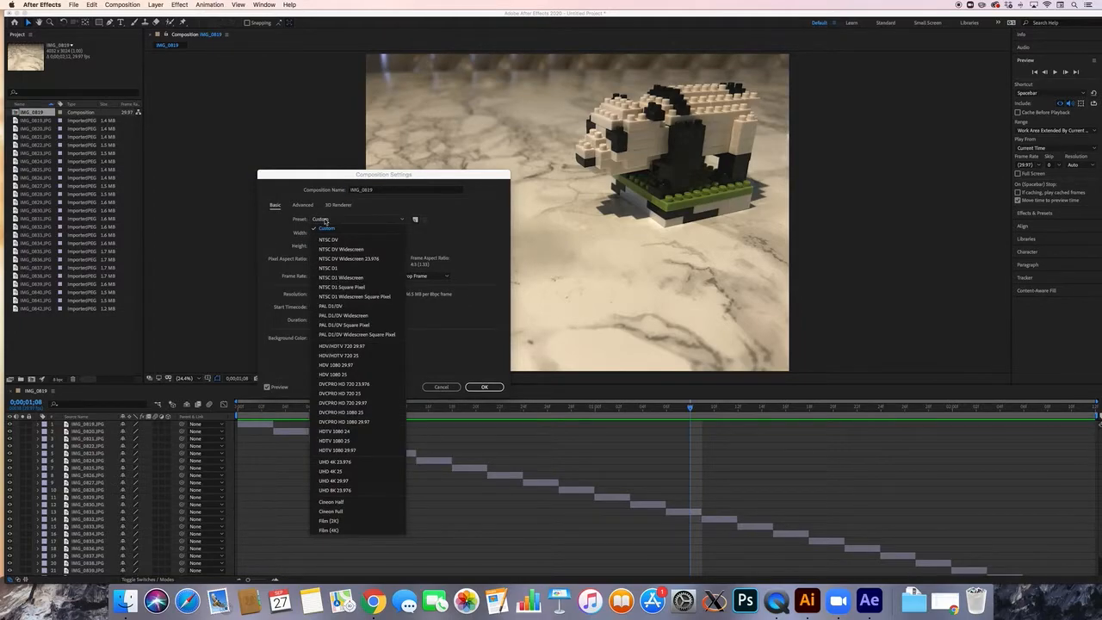
left_click(360, 451)
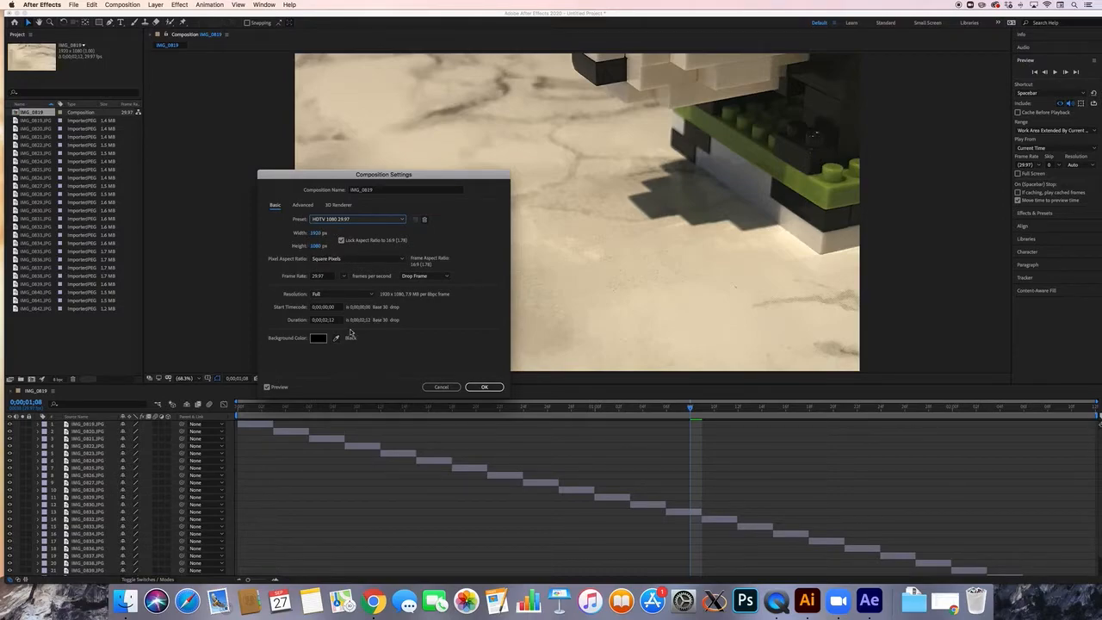
left_click(487, 388)
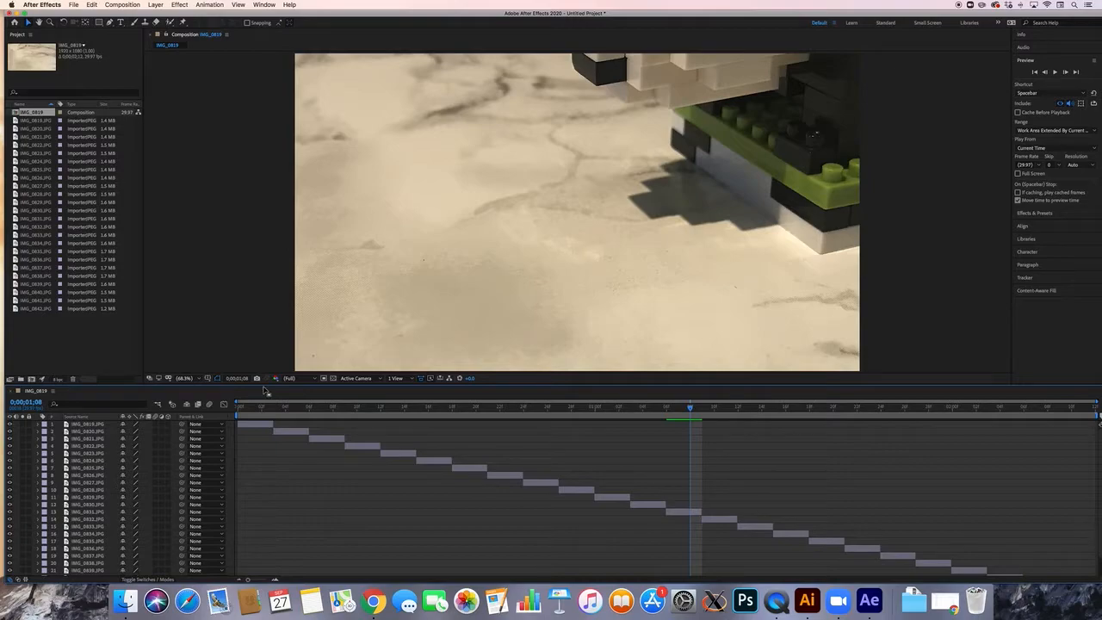
left_click(90, 453)
scroll(112, 455, "down", 3)
scroll(90, 455, "up", 3)
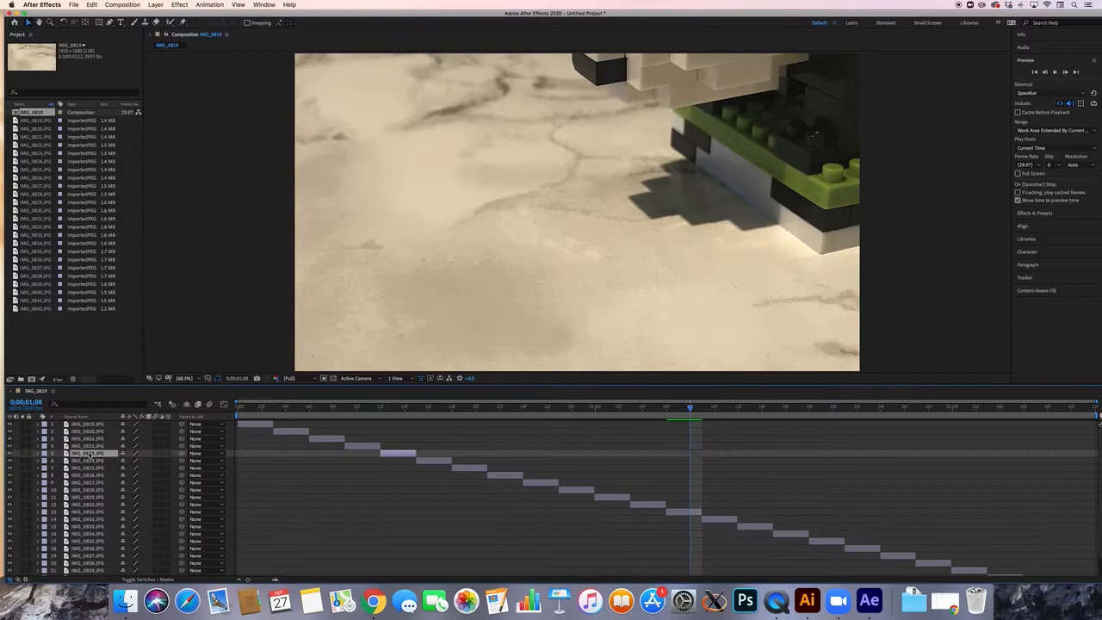
key("super+a")
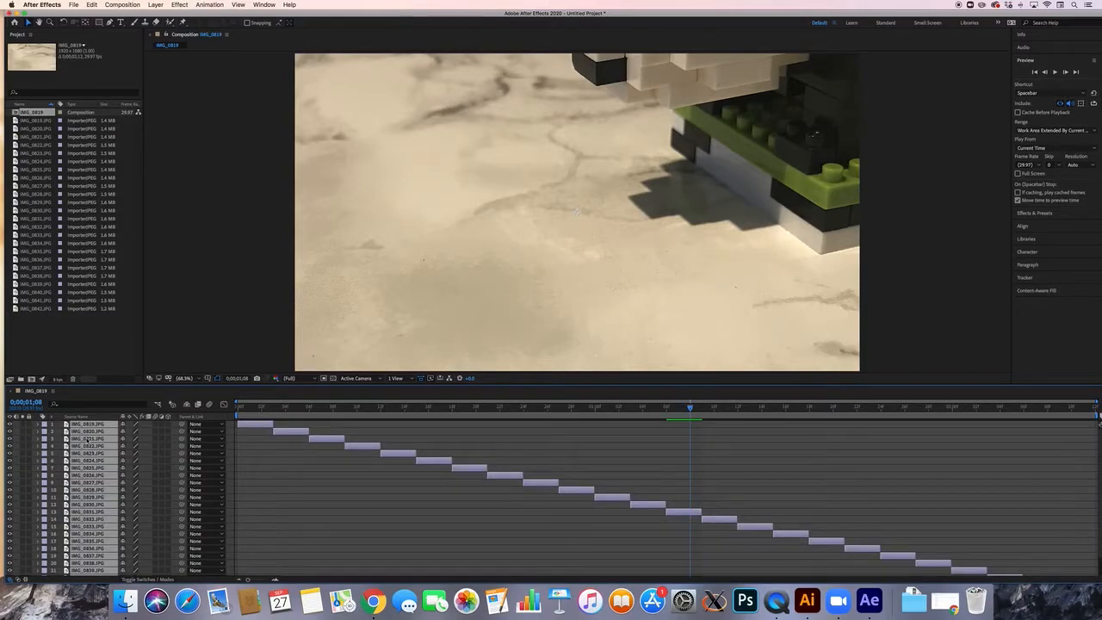
left_click(297, 444)
Scale all photo layers together down to 48% so they fit the frame width.
left_click(93, 424)
scroll(98, 443, "down", 1)
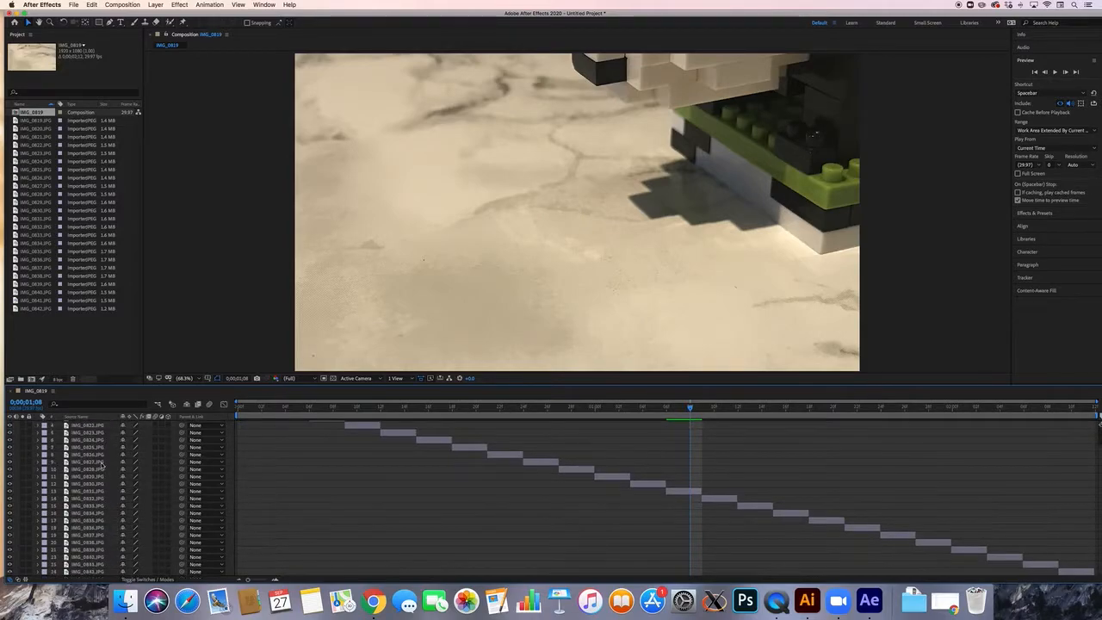
left_click(89, 573, "shift")
scroll(87, 522, "up", 1)
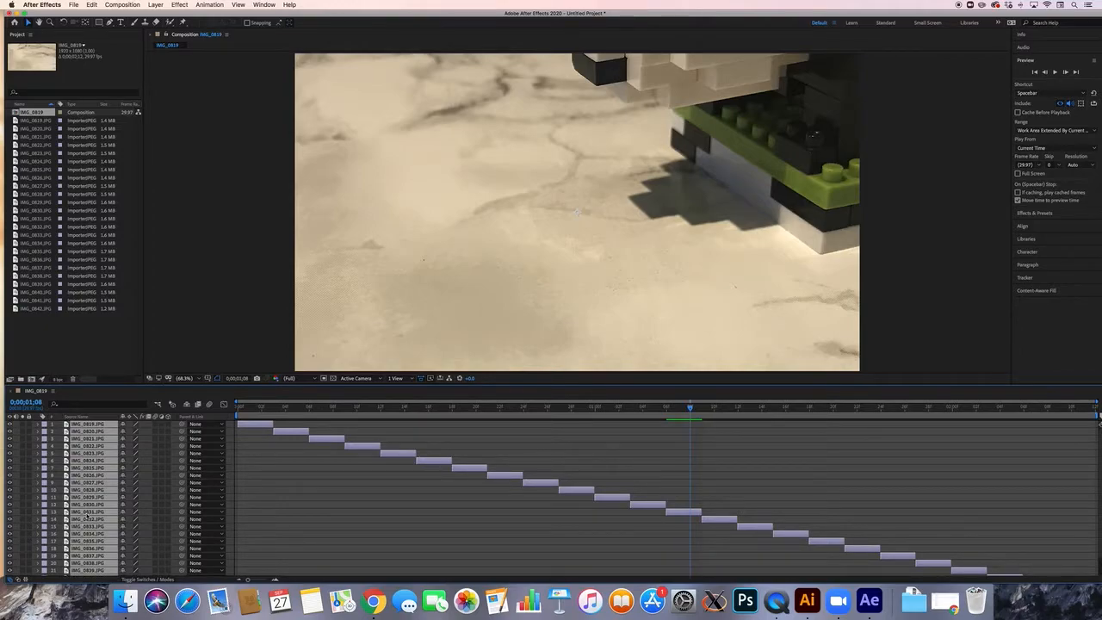
left_click(39, 425)
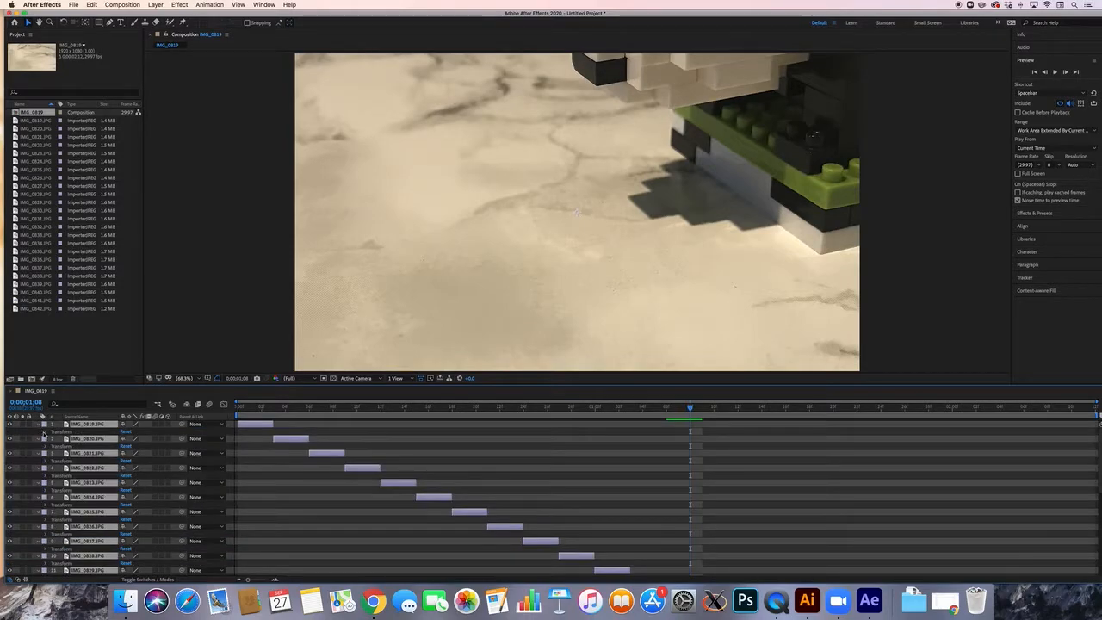
left_click(45, 432)
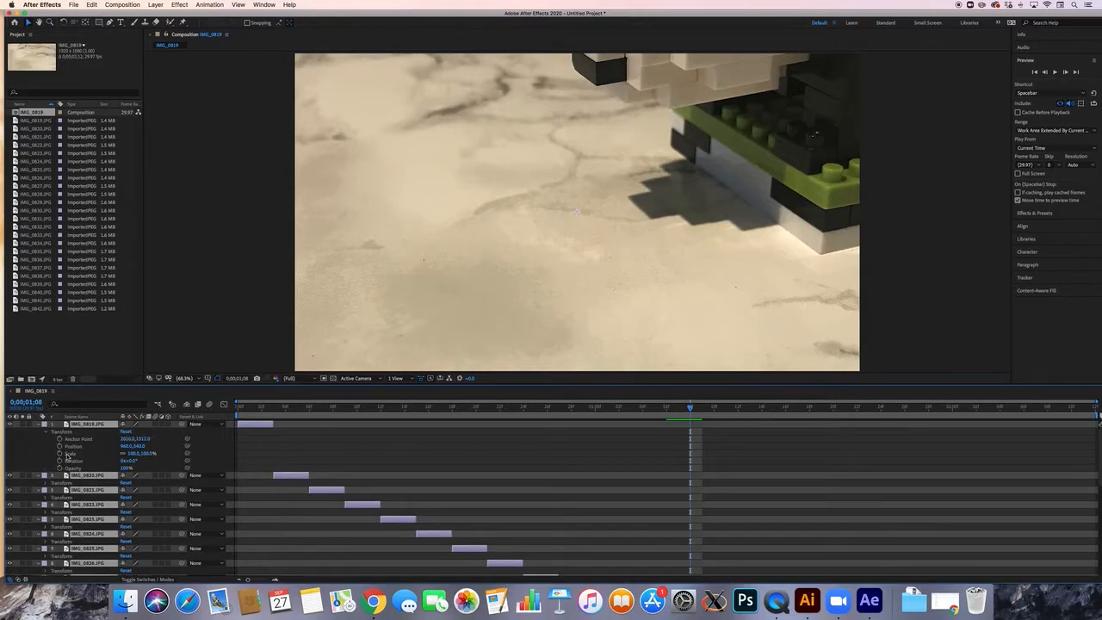
left_click(132, 456)
left_click_drag(132, 457, 114, 457)
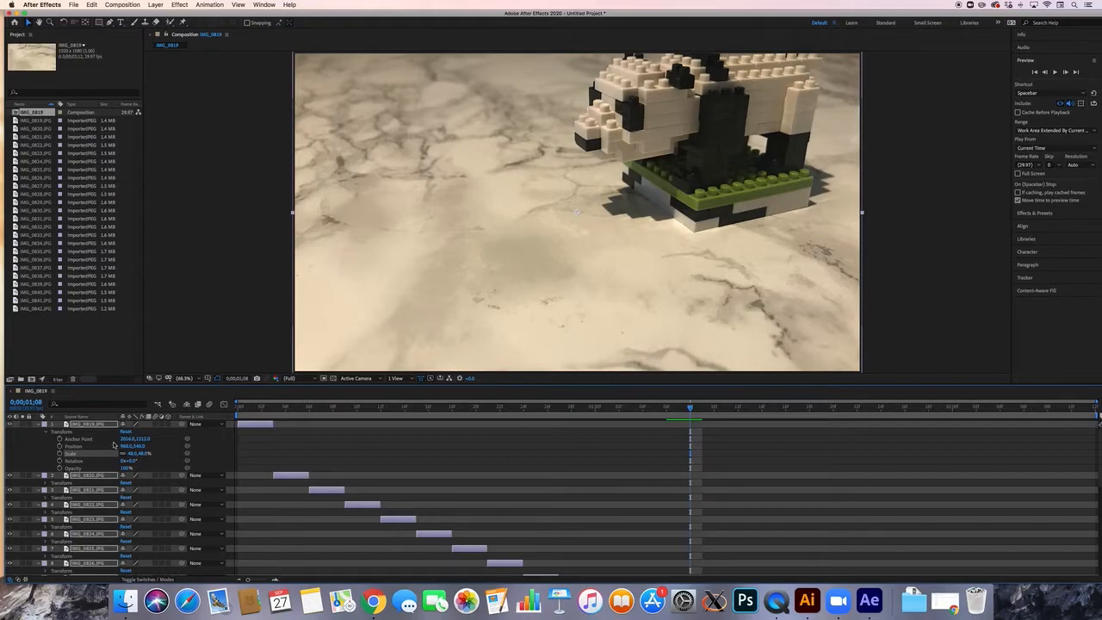
Nudge all photo layers down to a position of about 960, 571, then collapse their properties and deselect them.
key("Down")
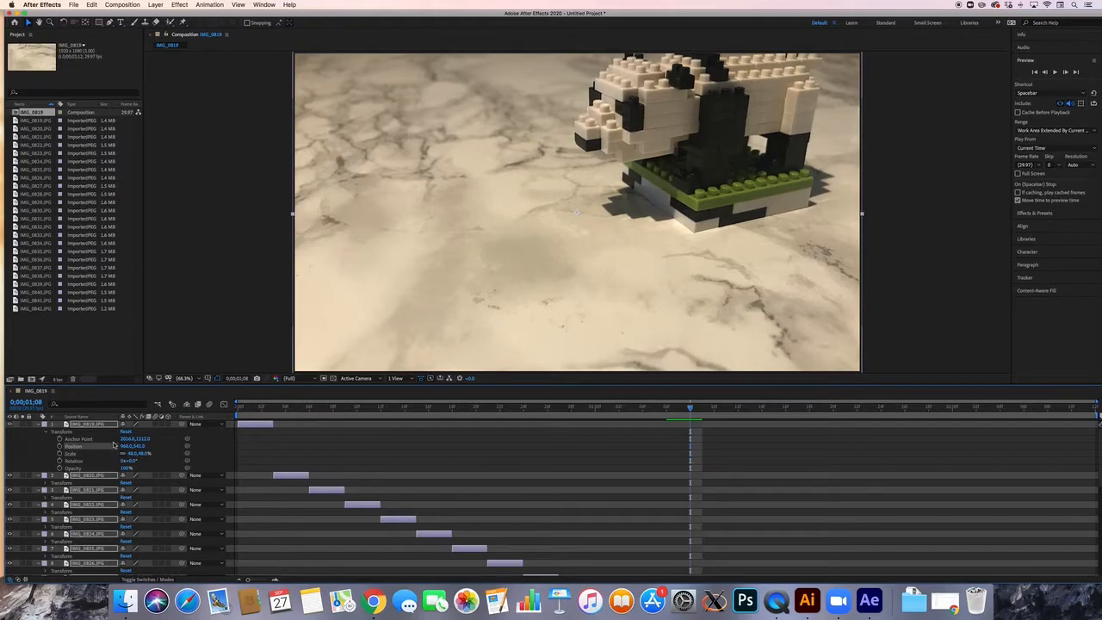
key("Down")
key("Down")
key("Down")
key("Down")
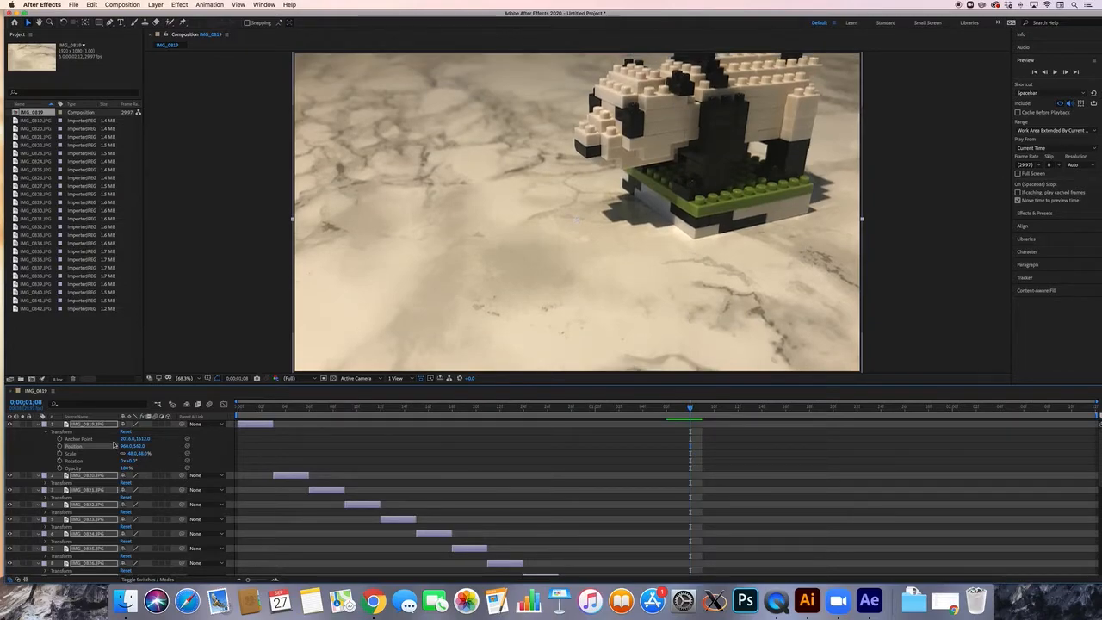
key("Down")
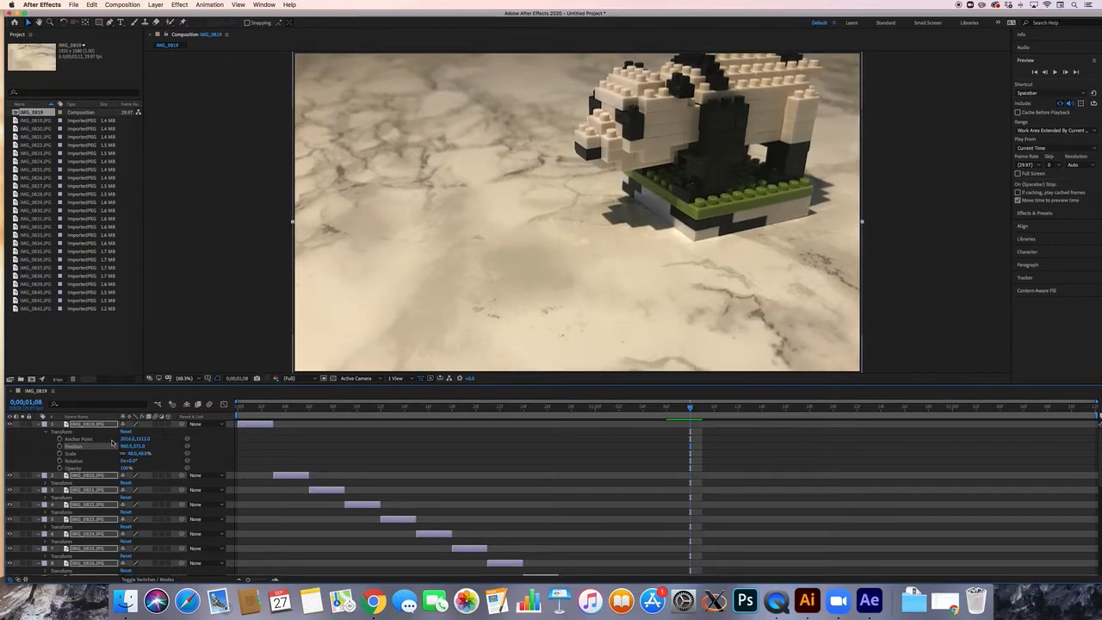
left_click(42, 425)
left_click(264, 439)
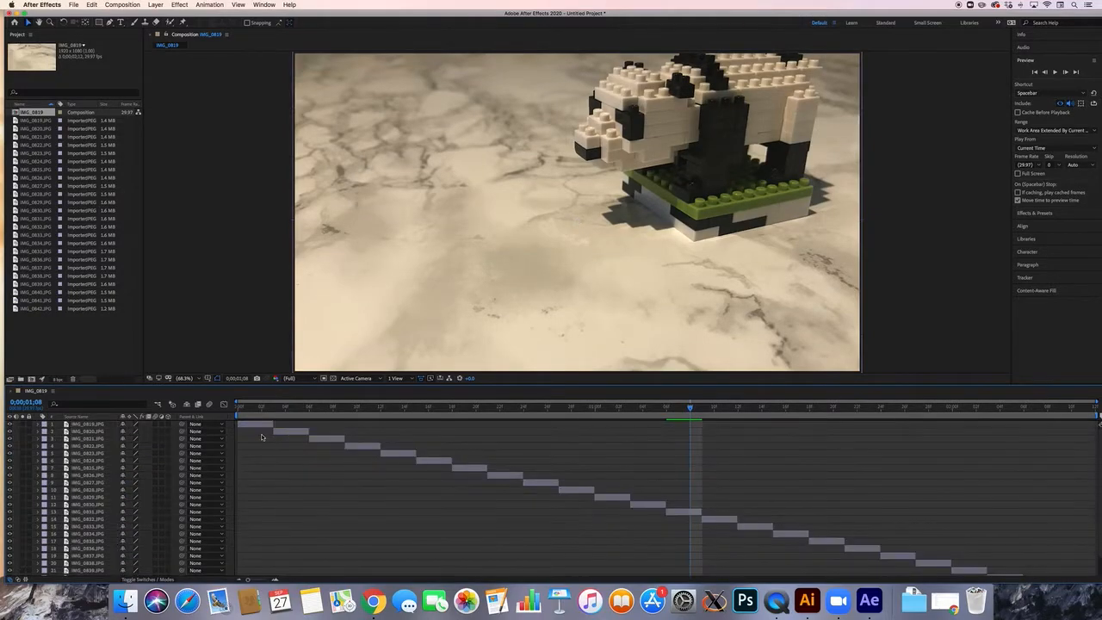
After a playback check, move all photo layers down together to a position of 960, 621, then collapse their properties and deselect them.
key("space")
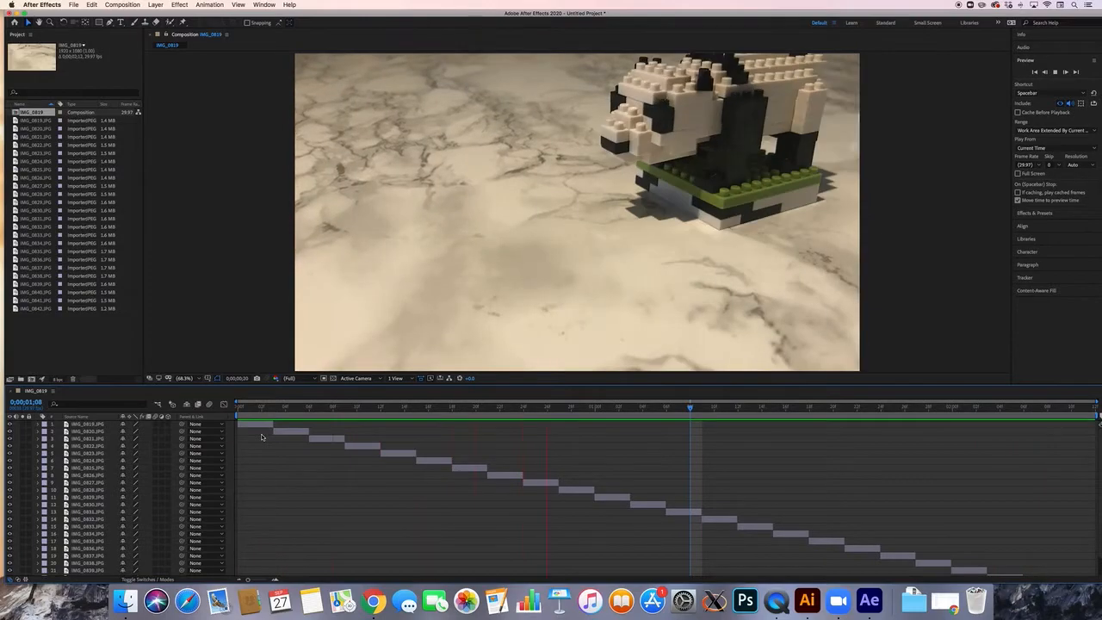
key("space")
left_click(88, 433)
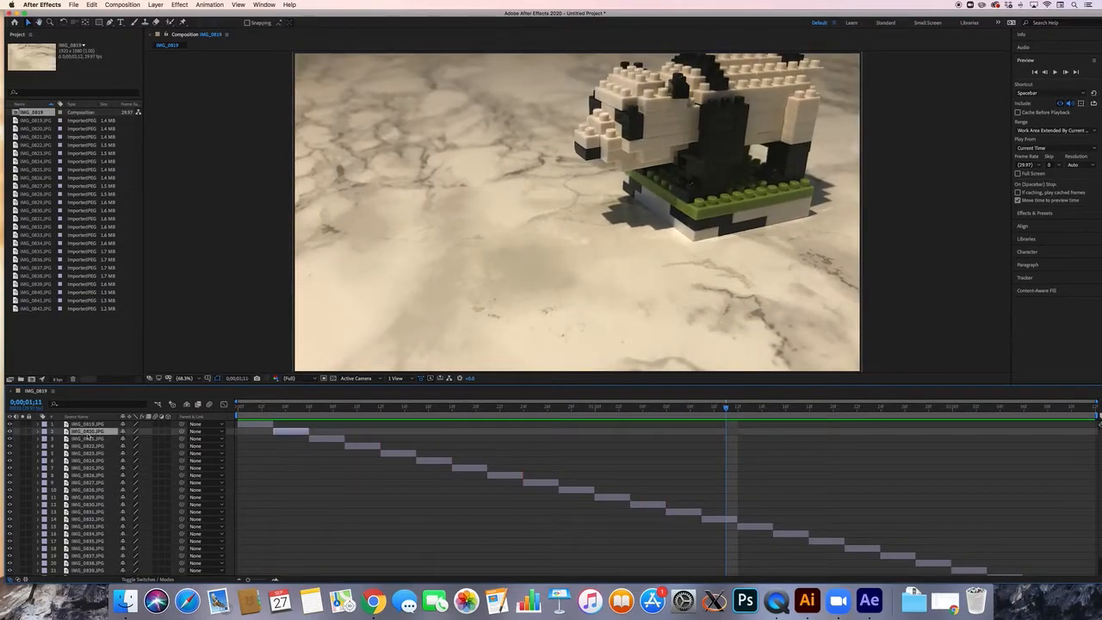
key("super+a")
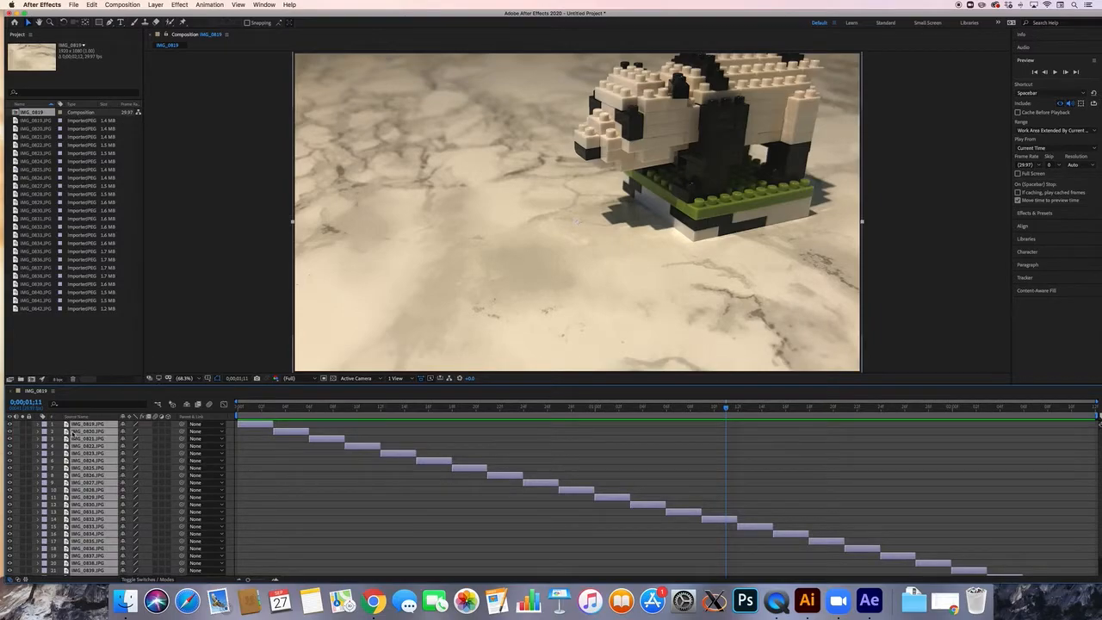
key("p")
mouse_move(126, 433)
left_mouse_down()
mouse_move(110, 435)
mouse_move(123, 437)
left_mouse_up()
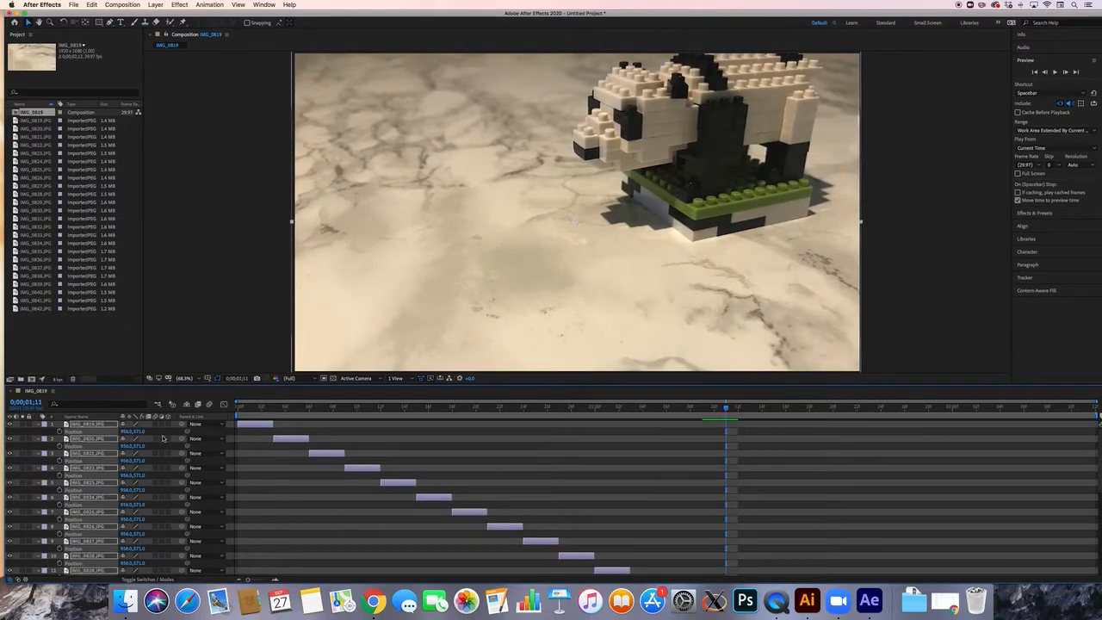
key("super+z")
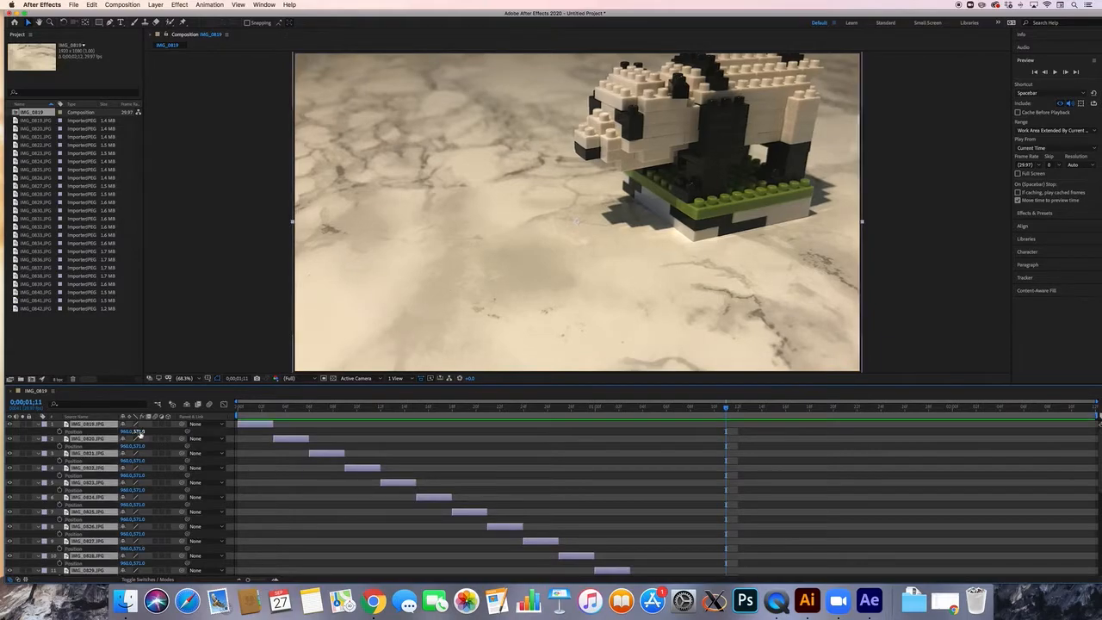
left_click_drag(138, 435, 160, 431)
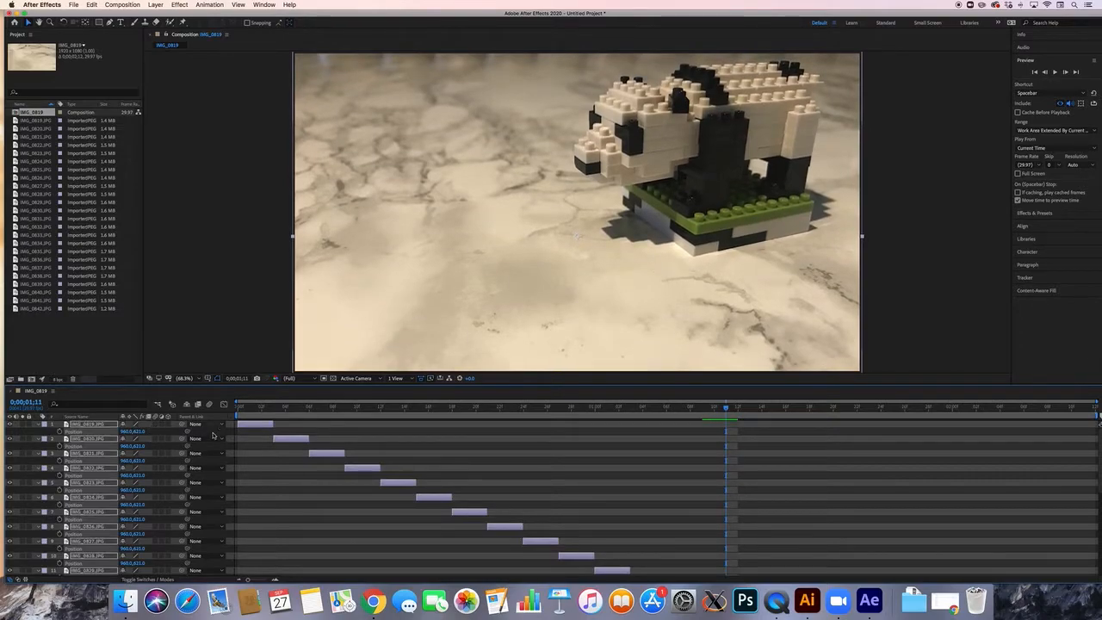
left_click(38, 426)
left_click(298, 447)
Play back the repositioned animation and scrub forward to 0;00;01;19 to check the panda's framing.
key("space")
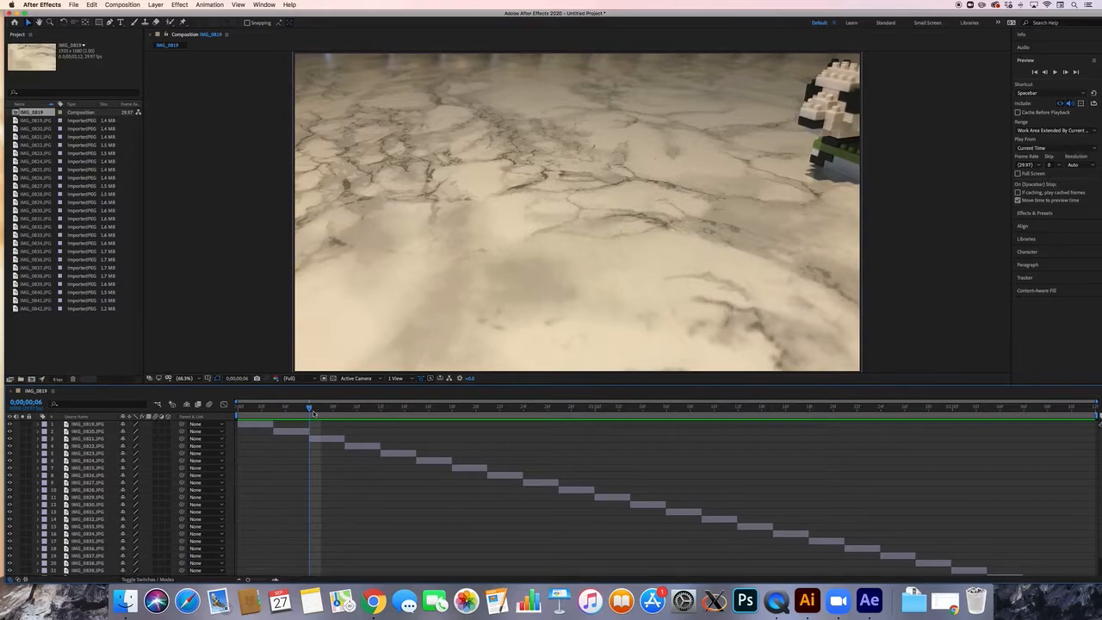
left_click_drag(311, 411, 665, 428)
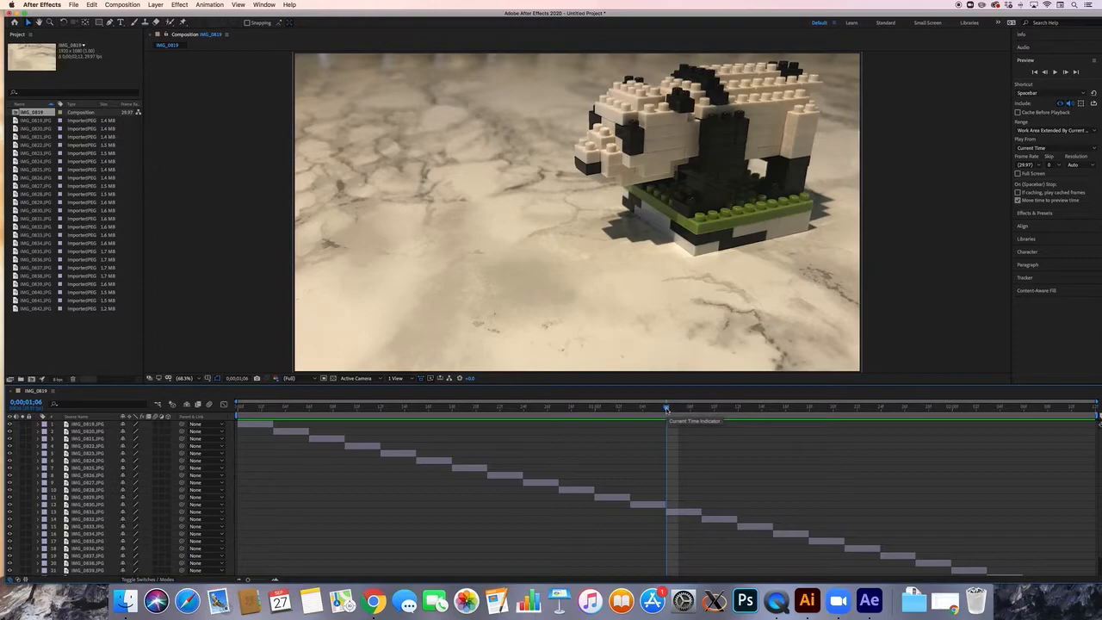
left_click_drag(667, 408, 826, 416)
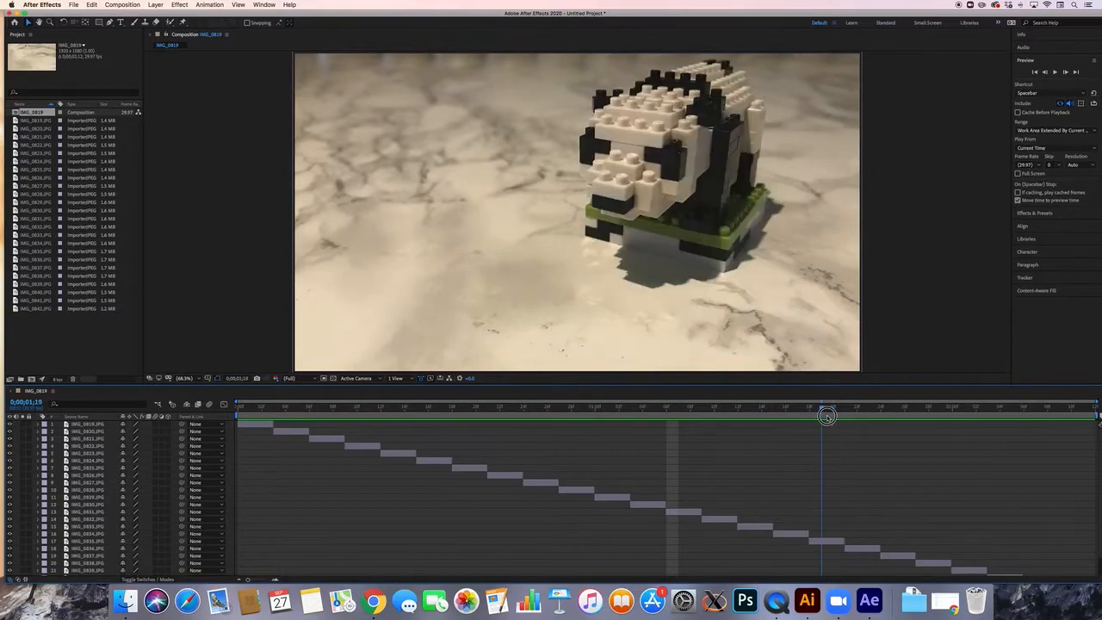
Compare the frames on both sides of 0;00;01;21 and select the photo layers from IMG_0836 to IMG_0842.
left_click(836, 541)
left_click(857, 551)
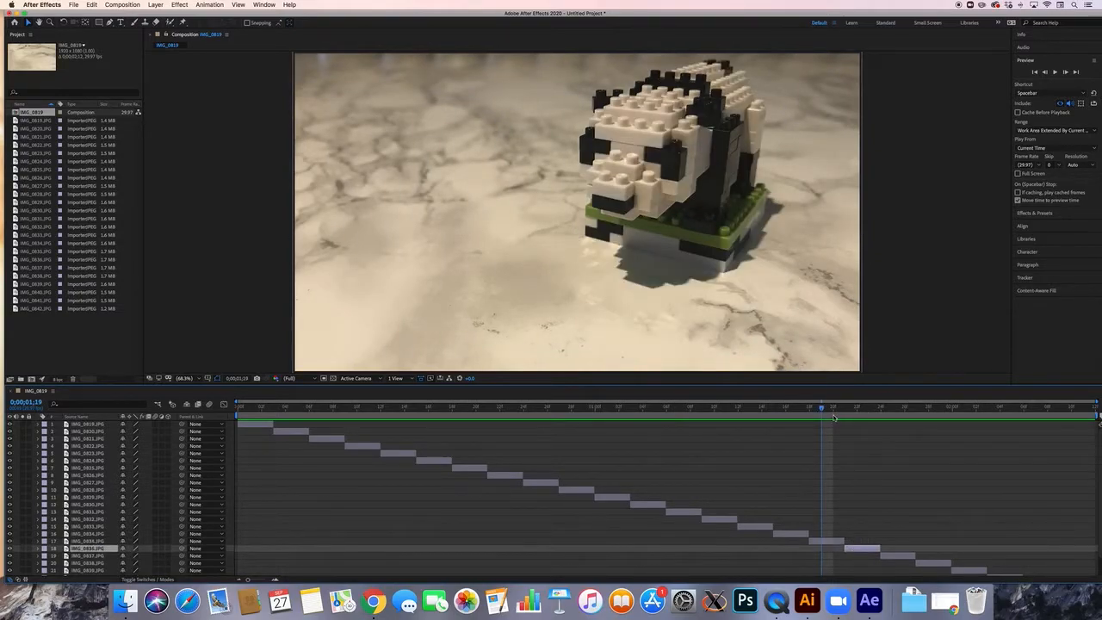
left_click_drag(822, 411, 845, 414)
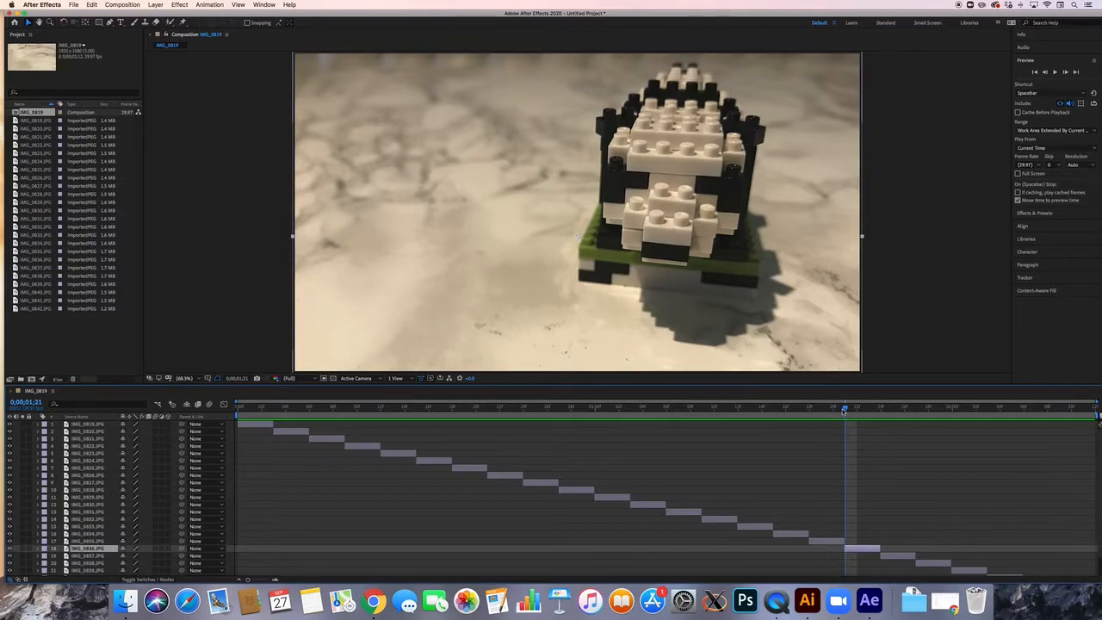
mouse_move(844, 408)
left_mouse_down()
mouse_move(854, 409)
mouse_move(833, 409)
mouse_move(857, 410)
mouse_move(831, 410)
mouse_move(843, 410)
left_mouse_up()
mouse_move(843, 410)
left_mouse_down()
mouse_move(976, 417)
mouse_move(833, 415)
left_mouse_up()
scroll(894, 490, "down", 1)
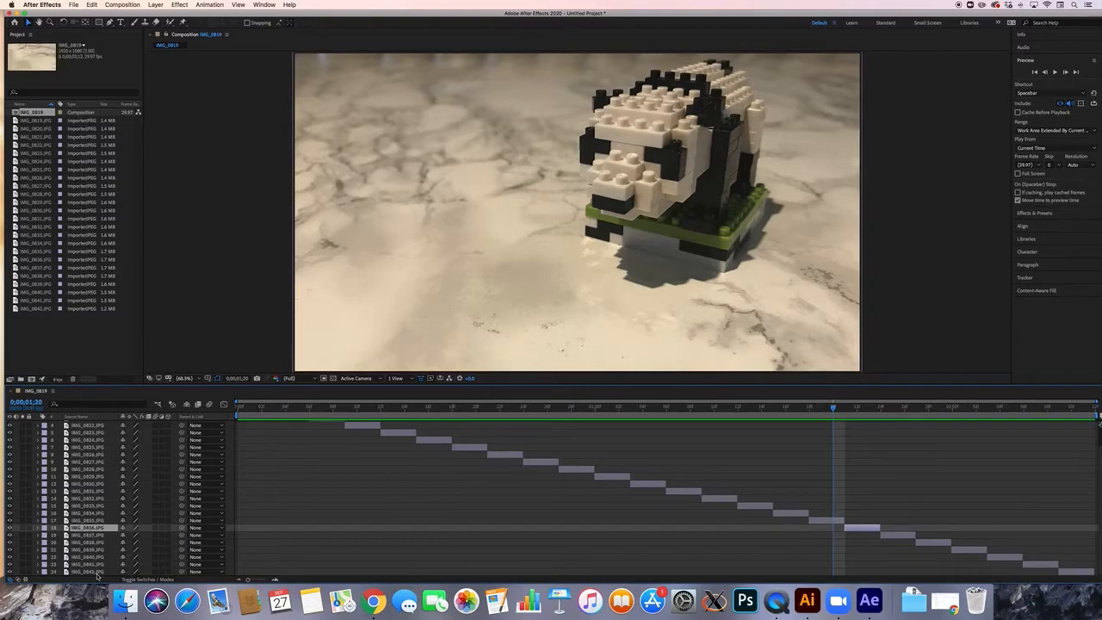
left_click(96, 572, "shift")
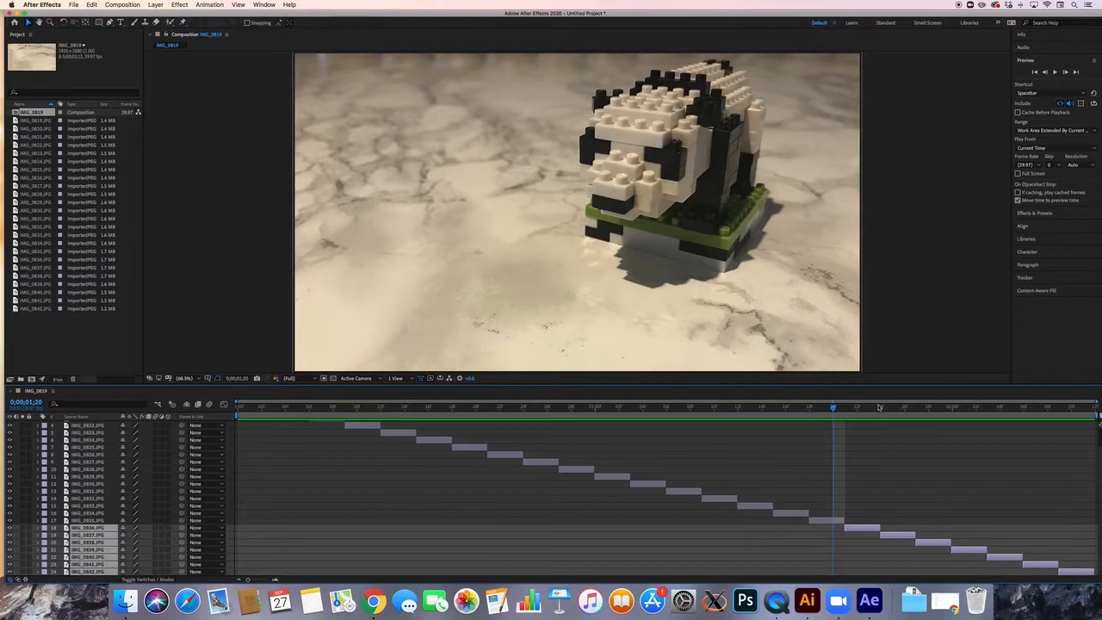
Nudge the selected layers IMG_0836 to IMG_0842 slightly left, checking their alignment at 0;00;01;21.
left_click(845, 408)
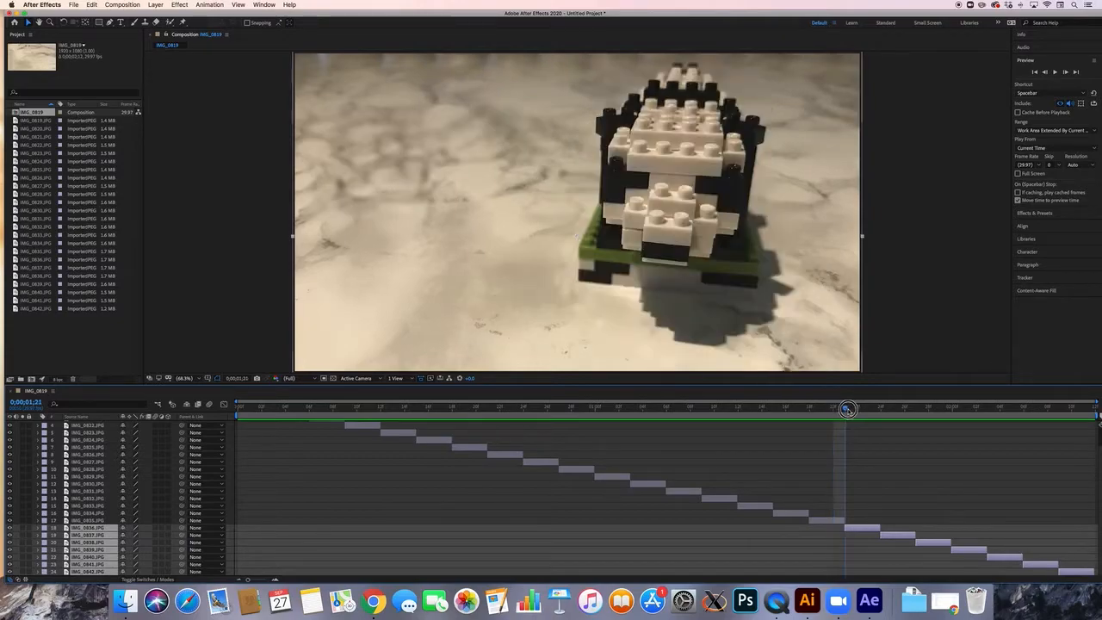
mouse_move(846, 408)
left_mouse_down()
mouse_move(833, 410)
mouse_move(857, 410)
mouse_move(831, 410)
mouse_move(845, 409)
left_mouse_up()
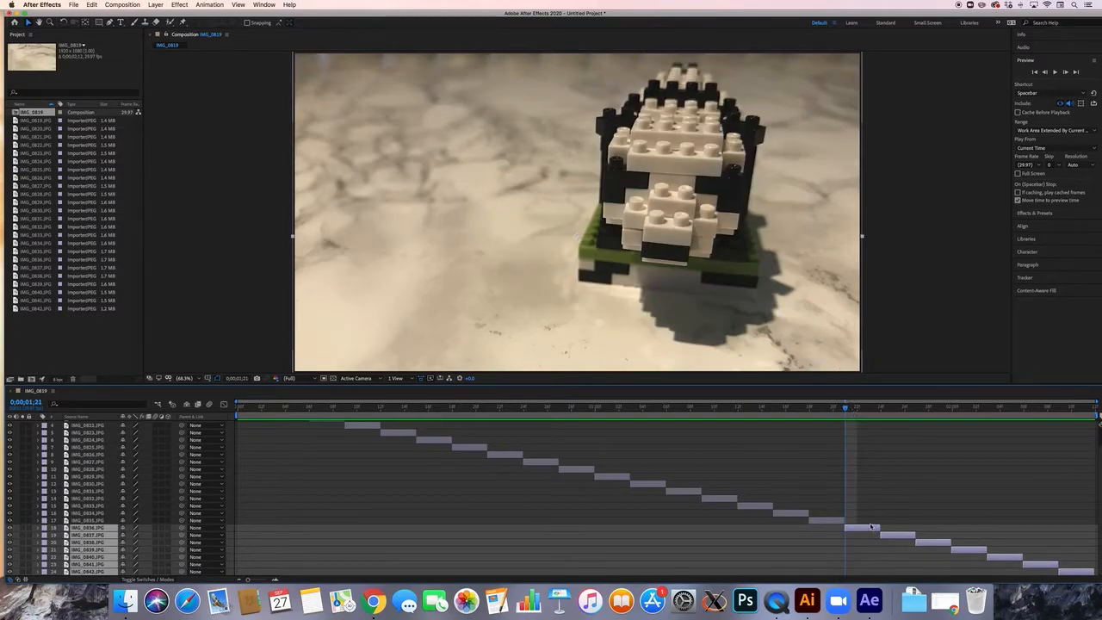
key("Left")
key("Left")
key("Left")
key("Left")
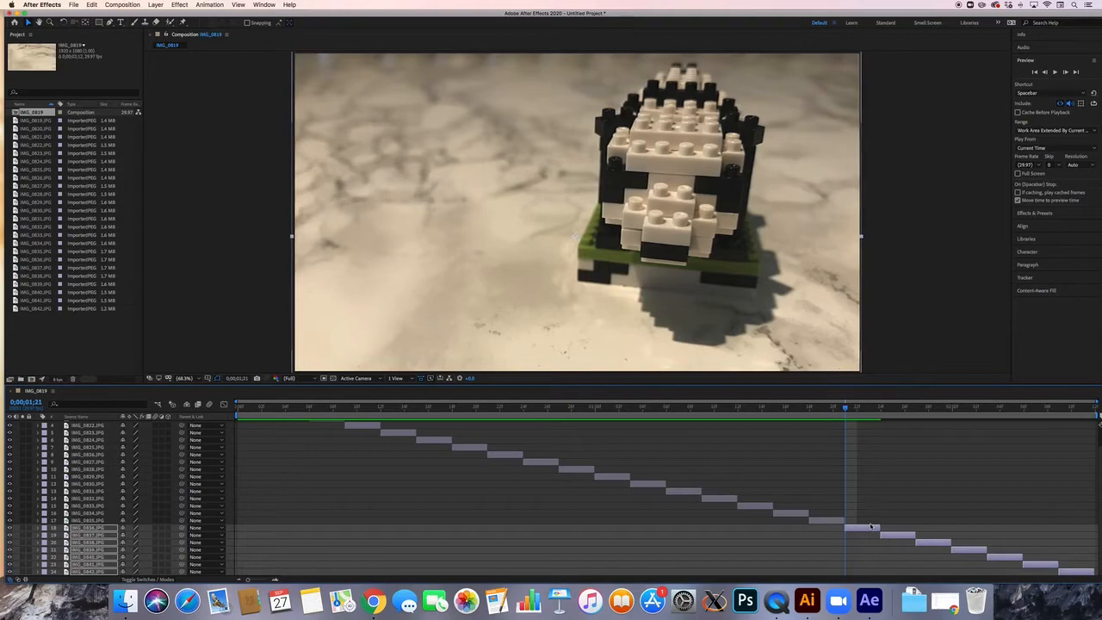
key("Left")
key("Left")
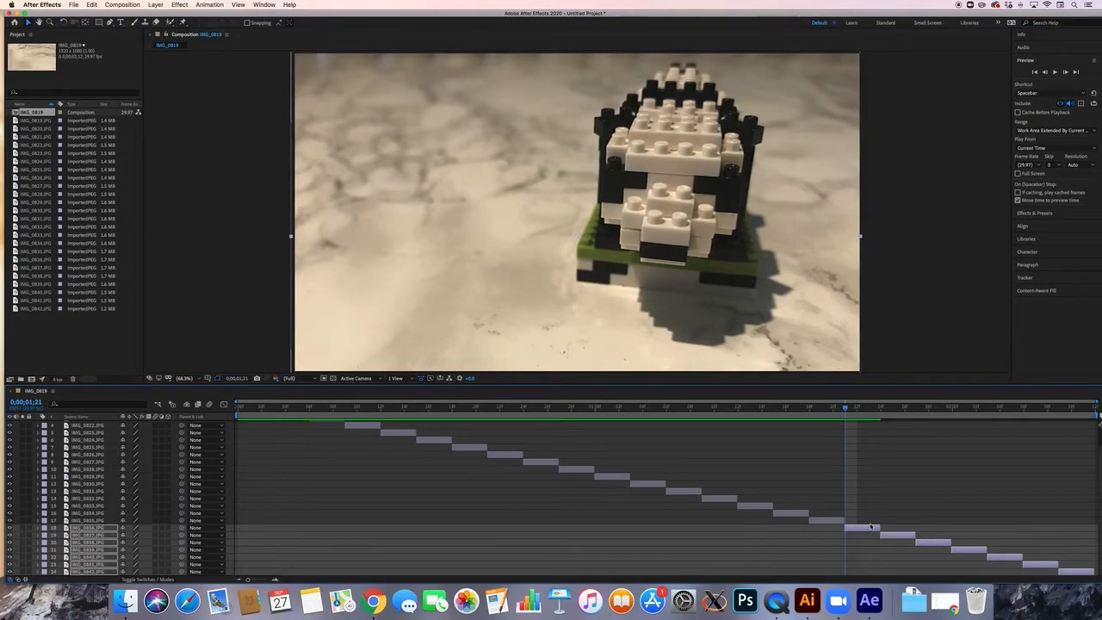
left_click(846, 409)
mouse_move(846, 409)
left_mouse_down()
mouse_move(807, 409)
mouse_move(844, 411)
left_mouse_up()
Reselect layers IMG_0836 to IMG_0842 and shift them farther left, comparing 0;00;01;20 with 0;00;01;21.
left_click(567, 472)
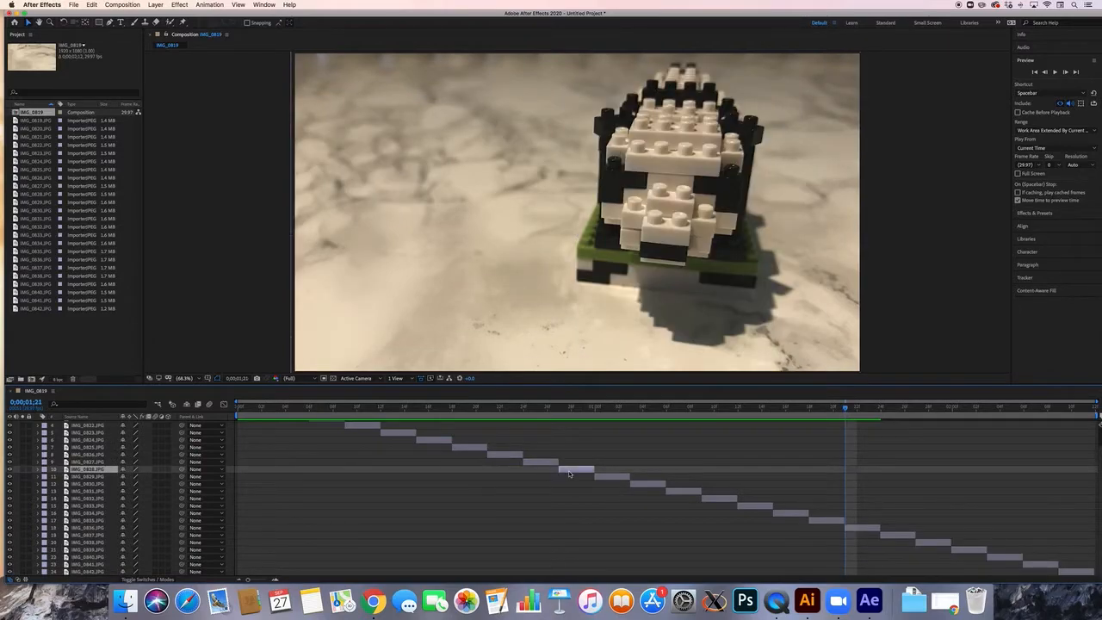
mouse_move(844, 410)
left_mouse_down()
mouse_move(859, 410)
mouse_move(833, 414)
left_mouse_up()
left_click(870, 528)
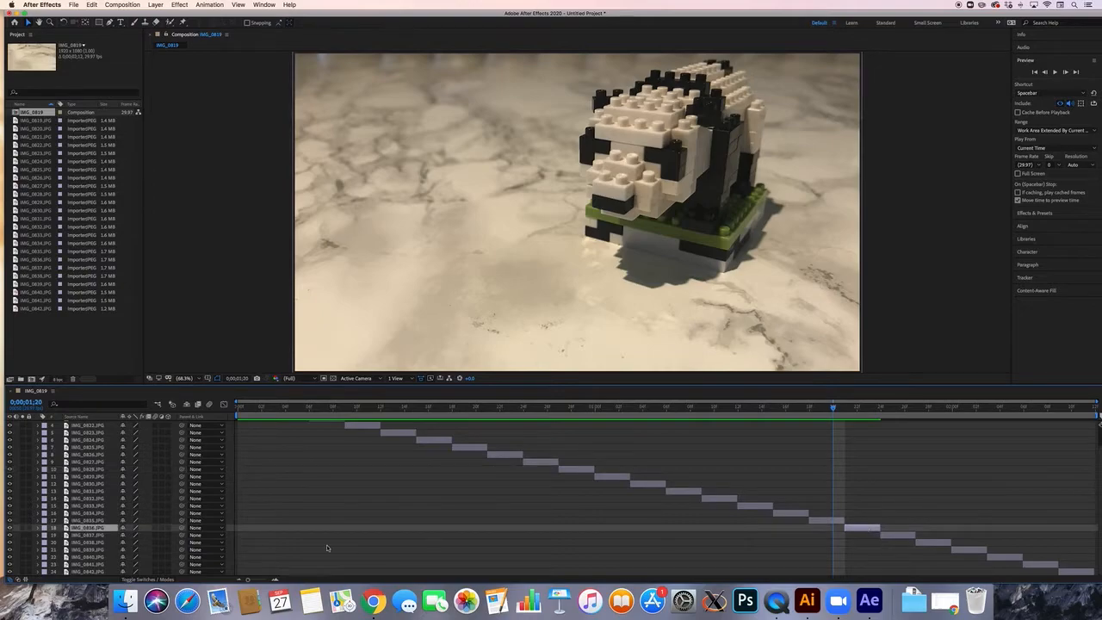
left_click(96, 572, "shift")
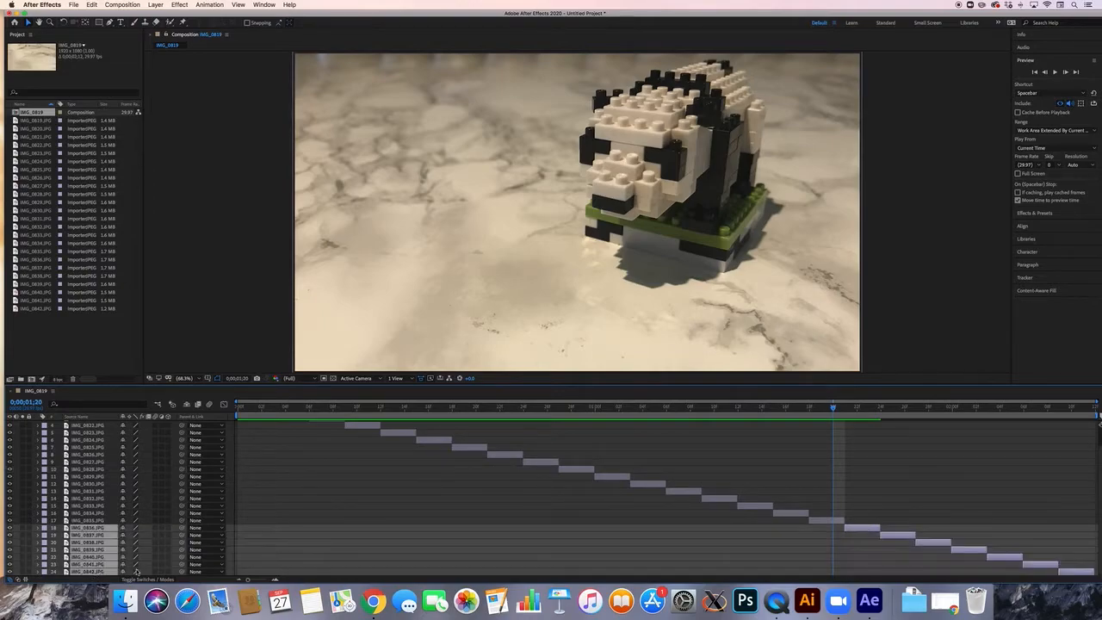
key("super+v")
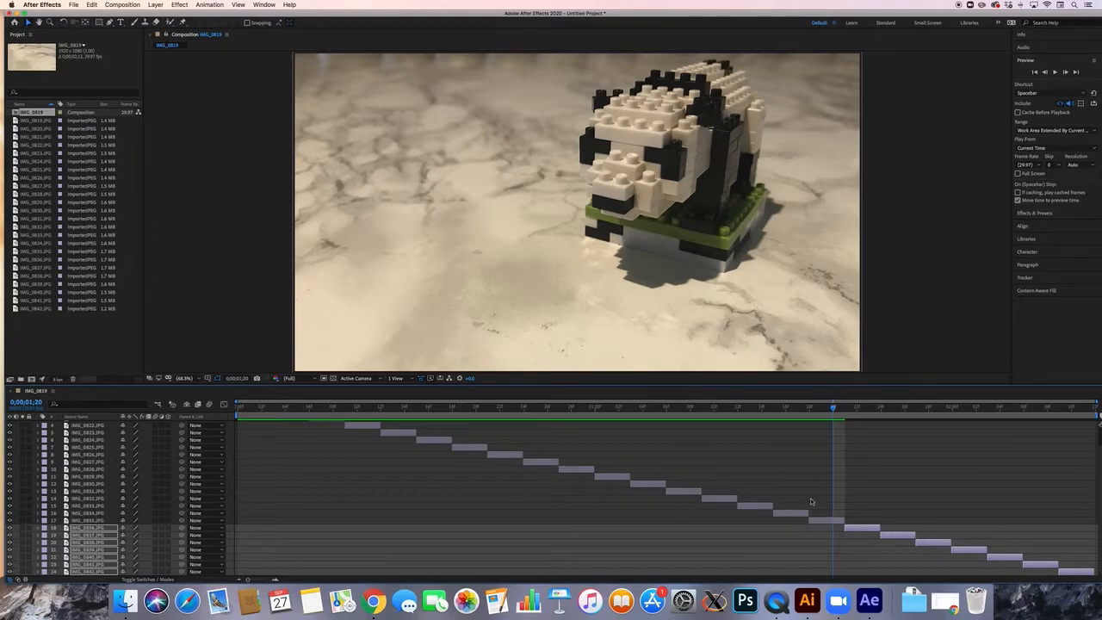
mouse_move(833, 407)
left_mouse_down()
mouse_move(859, 408)
mouse_move(829, 408)
mouse_move(849, 409)
left_mouse_up()
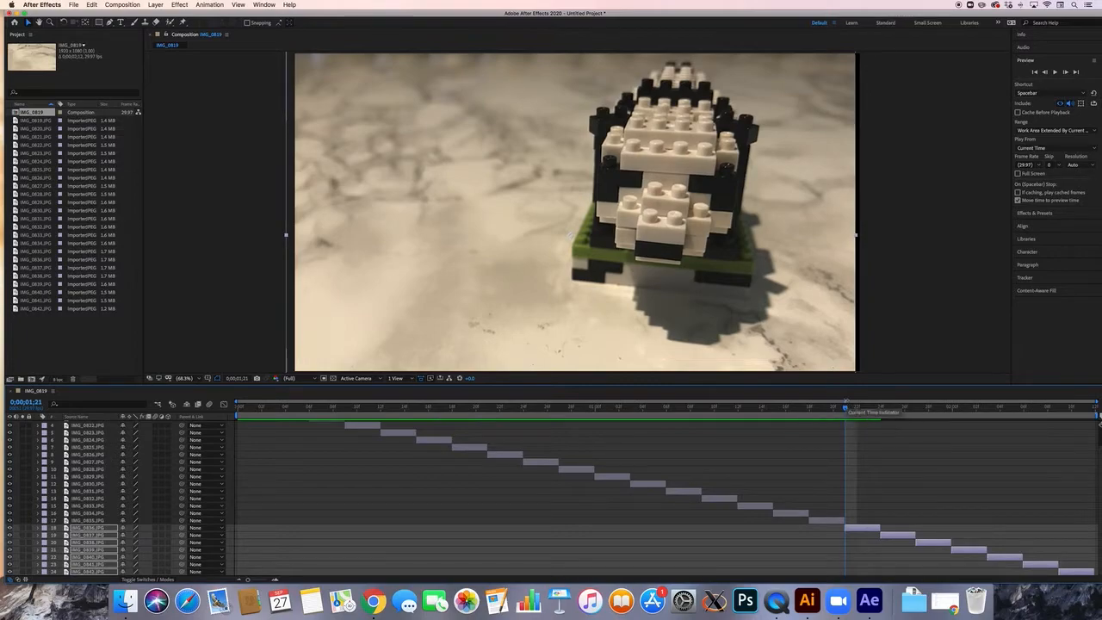
mouse_move(846, 409)
left_mouse_down()
mouse_move(815, 411)
mouse_move(857, 413)
mouse_move(834, 411)
mouse_move(857, 415)
mouse_move(833, 415)
mouse_move(846, 415)
left_mouse_up()
Shift the selected photo layers back right in larger increments and compare them with the preceding photo.
key("shift+Right")
key("shift+Right")
key("shift+Right")
key("shift+Left")
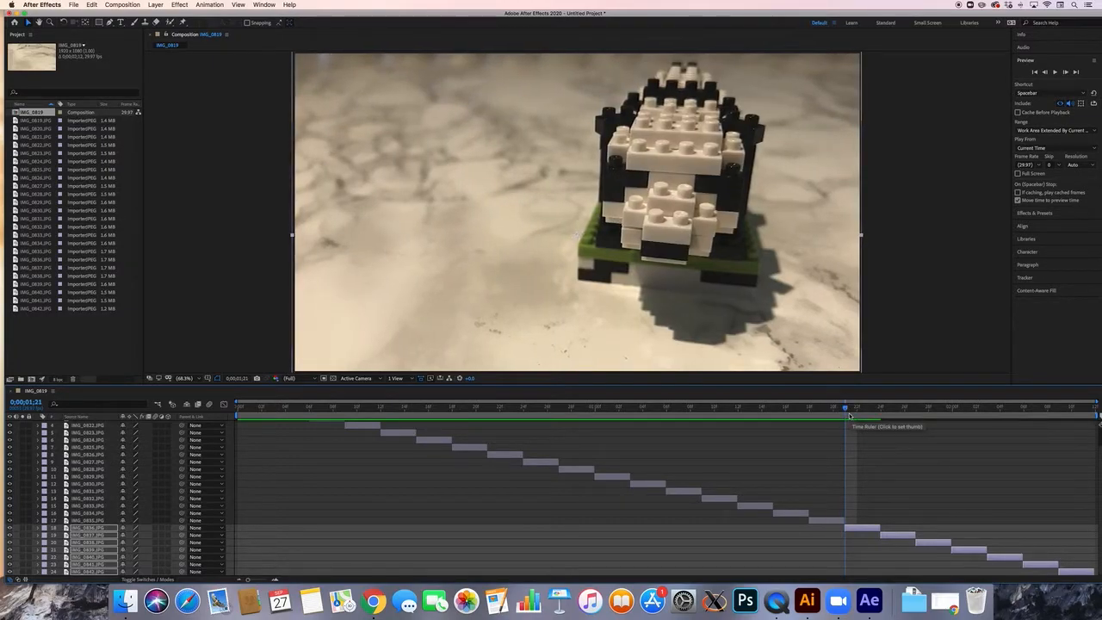
left_click_drag(835, 409, 848, 416)
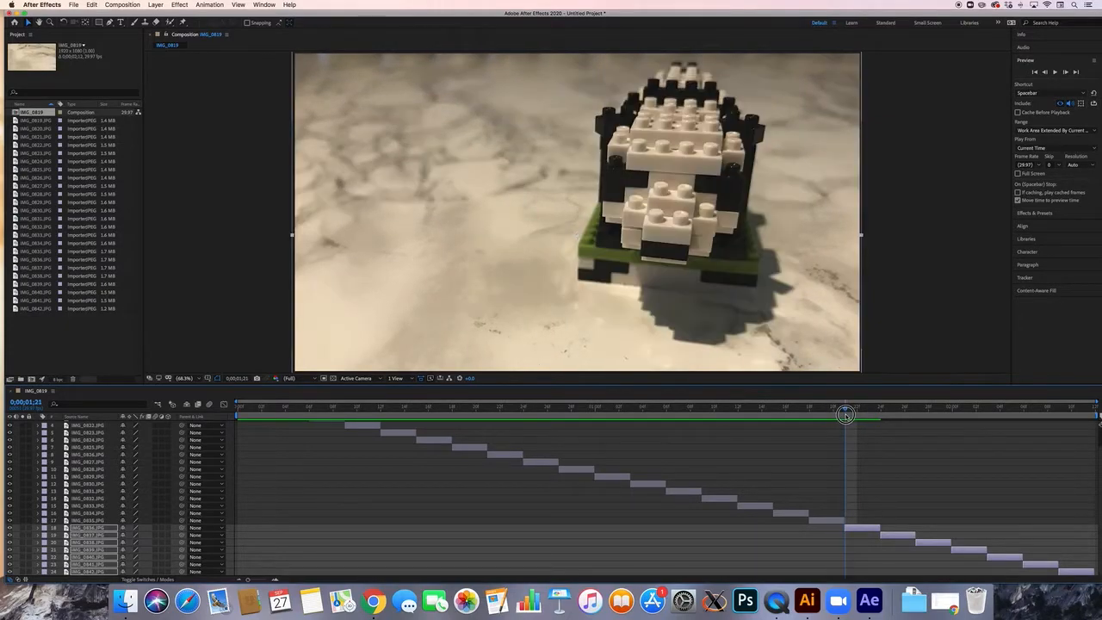
Fine-tune the position of layers IMG_0836 to IMG_0842 with small left and vertical nudges, scrubbing between 0;00;01;20 and 0;00;01;22.
key("Left")
key("Left")
key("Left")
key("Down")
key("Down")
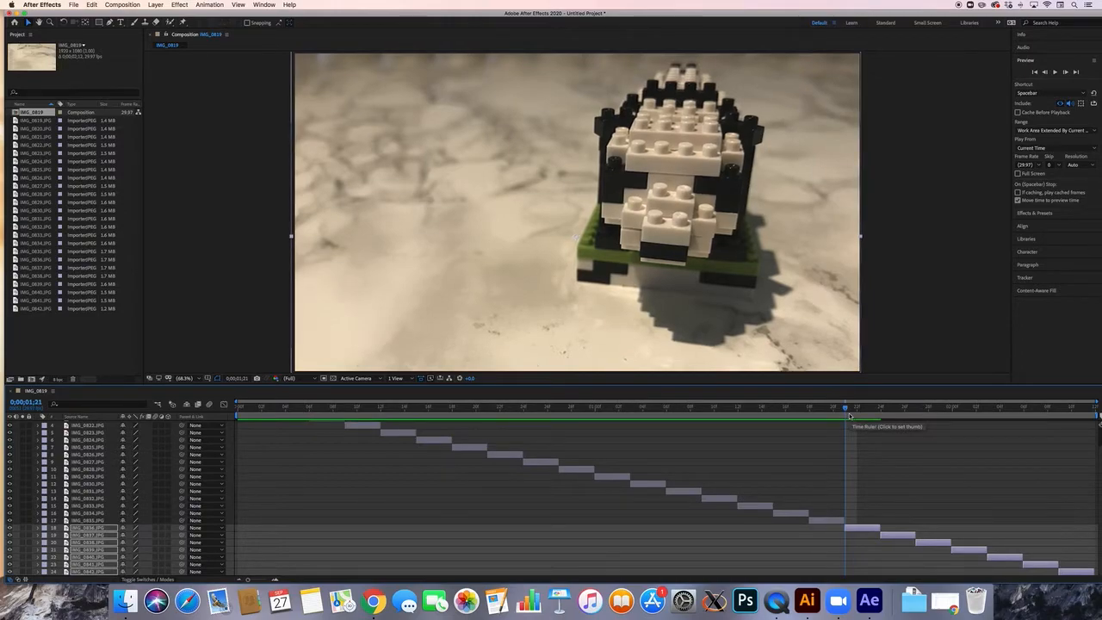
mouse_move(845, 410)
left_mouse_down()
mouse_move(835, 411)
mouse_move(848, 411)
left_mouse_up()
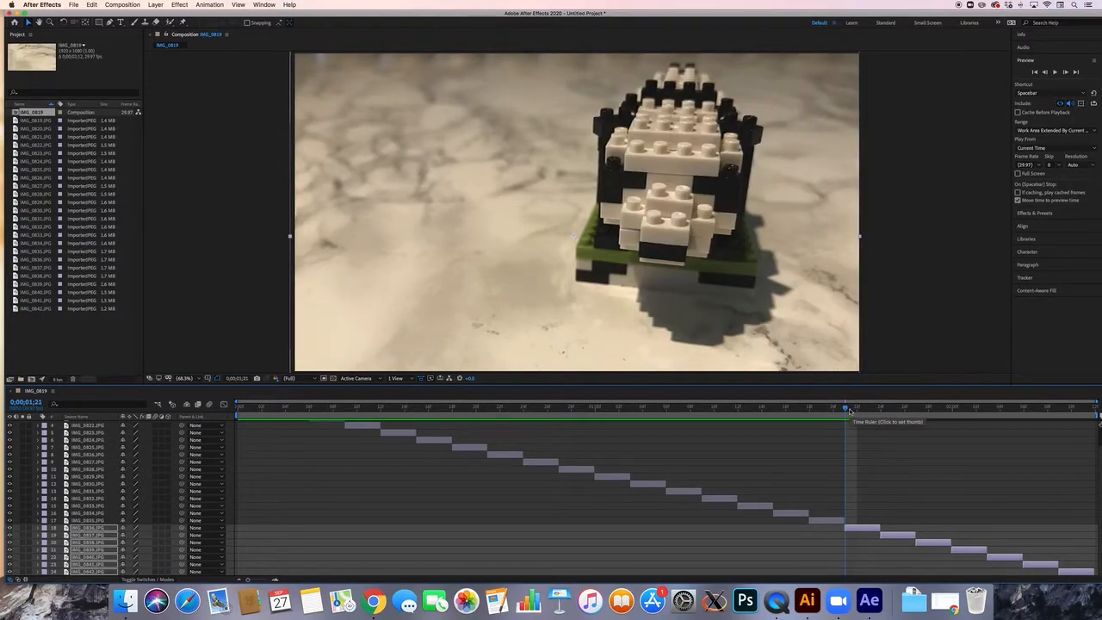
mouse_move(850, 411)
left_mouse_down()
mouse_move(836, 411)
mouse_move(854, 409)
mouse_move(836, 411)
mouse_move(845, 415)
left_mouse_up()
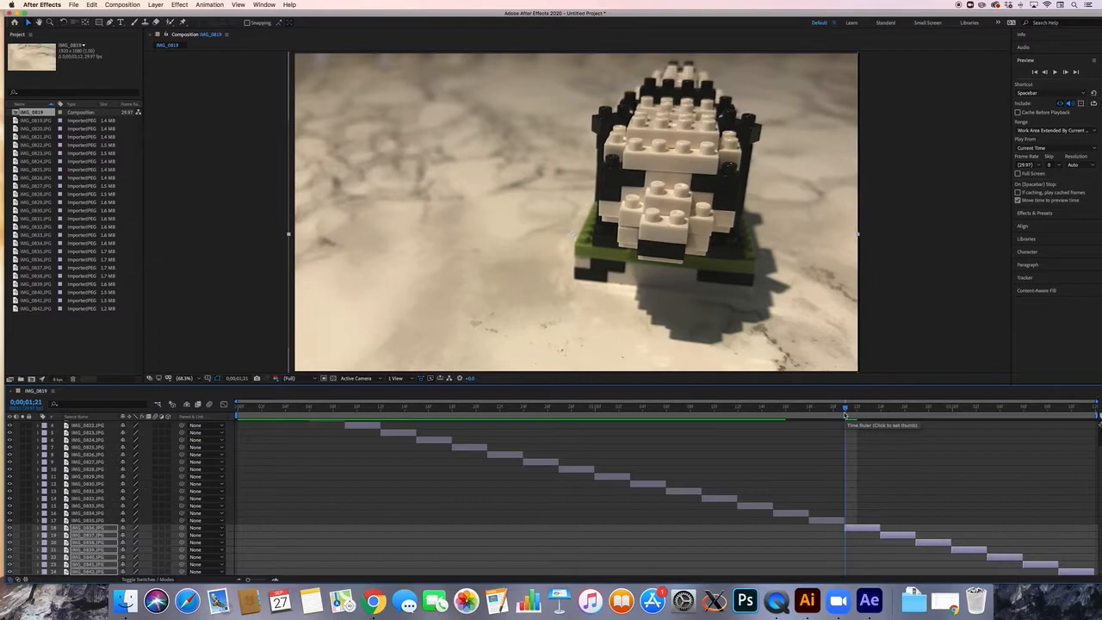
mouse_move(845, 415)
left_mouse_down()
mouse_move(833, 409)
mouse_move(852, 415)
left_mouse_up()
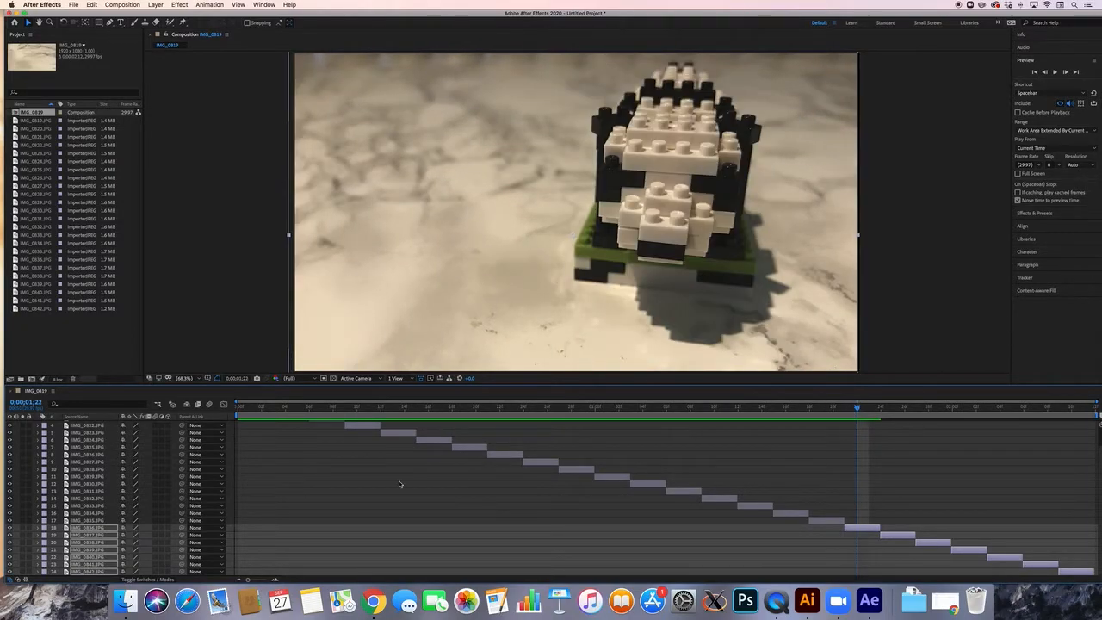
Show the scale of the selected photo layers, try slightly different sizes and set it to 48.5%.
key("s")
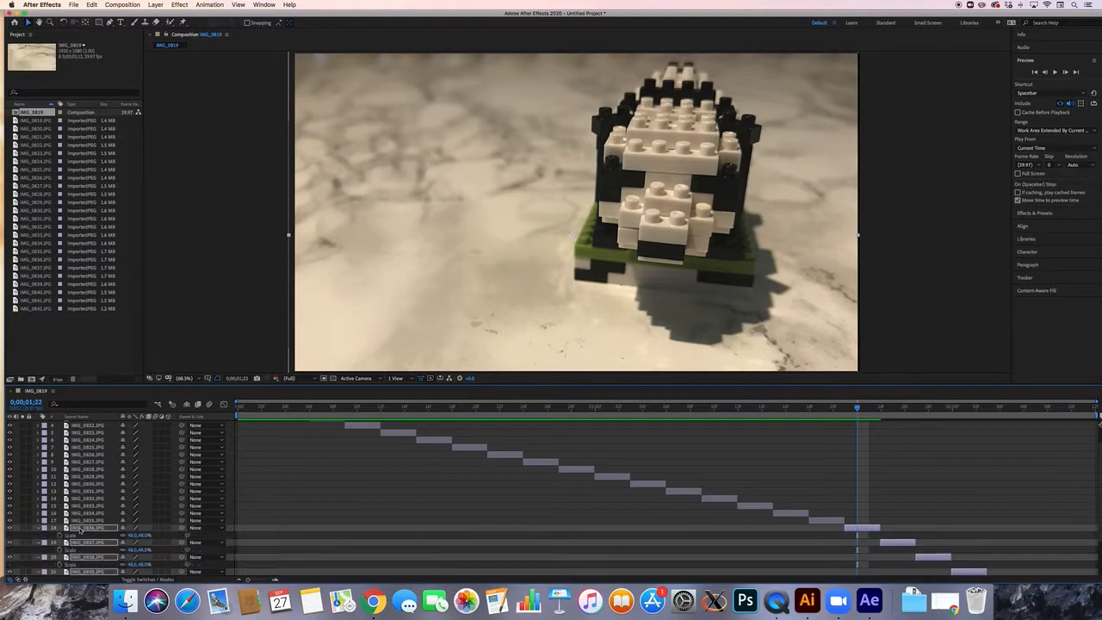
left_click(135, 536)
key("Up")
key("Down")
key("Up")
key("Down")
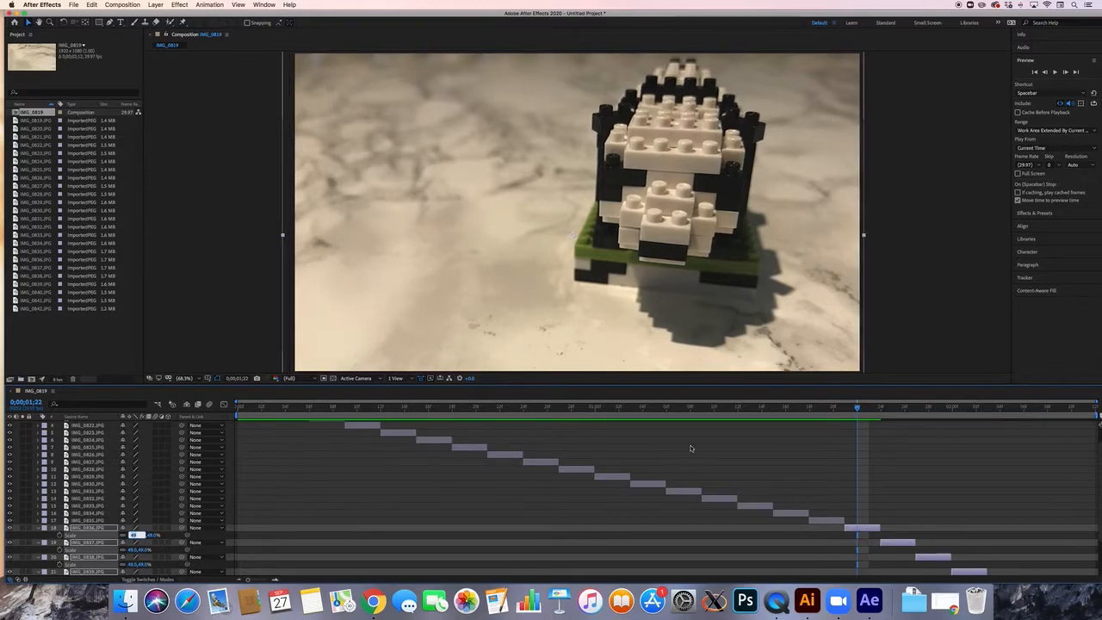
mouse_move(857, 407)
left_mouse_down()
mouse_move(833, 410)
mouse_move(857, 408)
mouse_move(833, 409)
mouse_move(855, 408)
mouse_move(845, 409)
left_mouse_up()
left_click(133, 535)
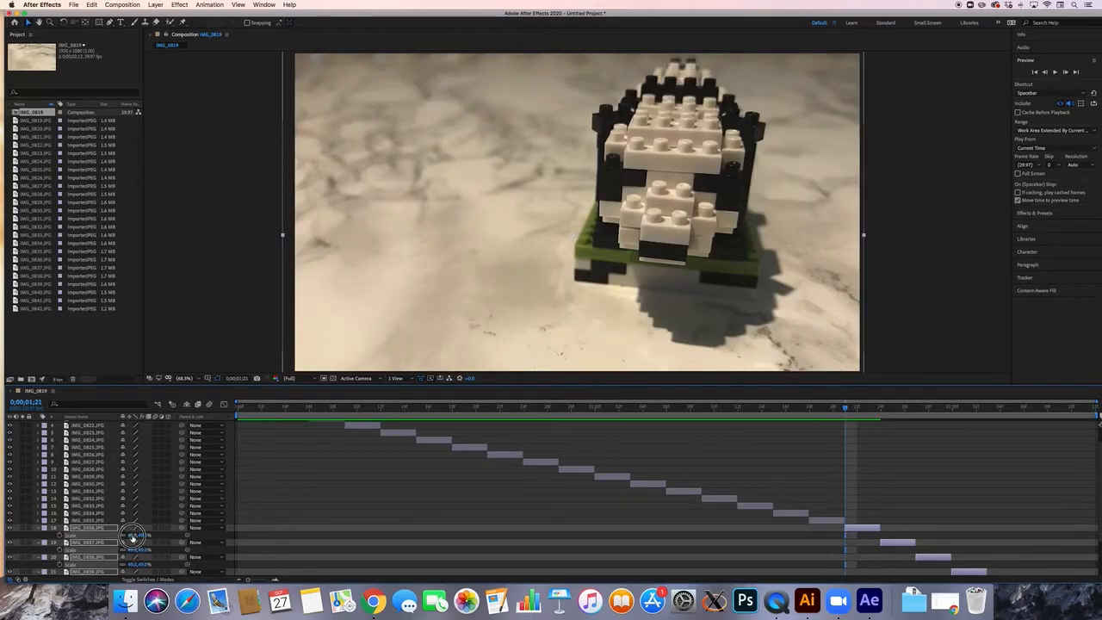
type("48.5")
key("Return")
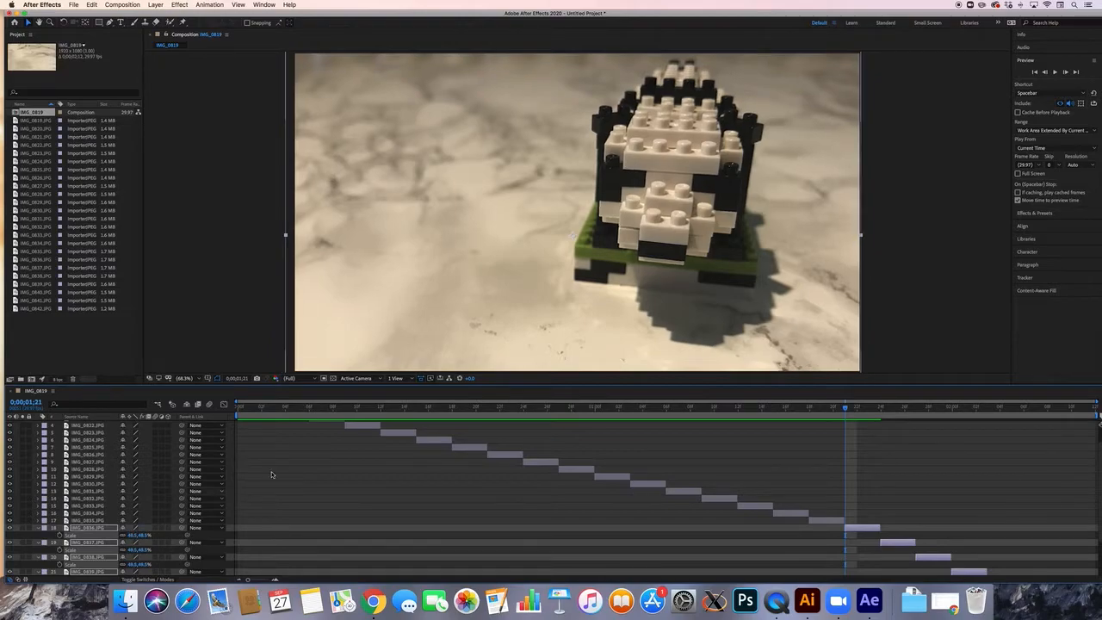
Nudge the rescaled layers slightly left and up while comparing the frames at 0;00;01;20 and 0;00;01;21.
mouse_move(847, 410)
left_mouse_down()
mouse_move(835, 411)
mouse_move(844, 414)
left_mouse_up()
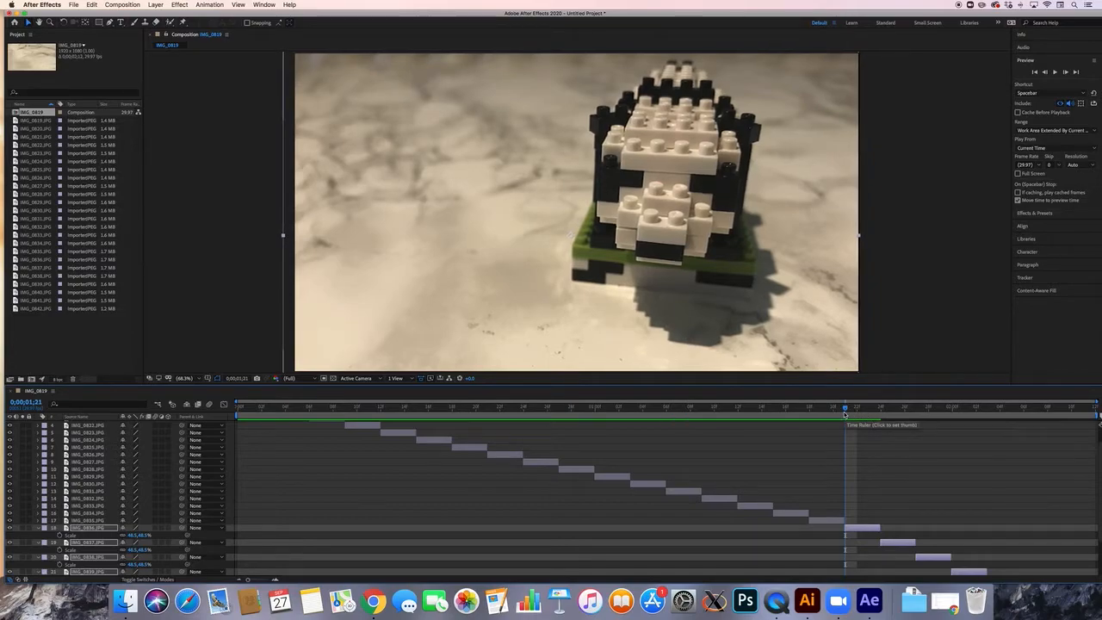
left_click_drag(845, 414, 833, 416)
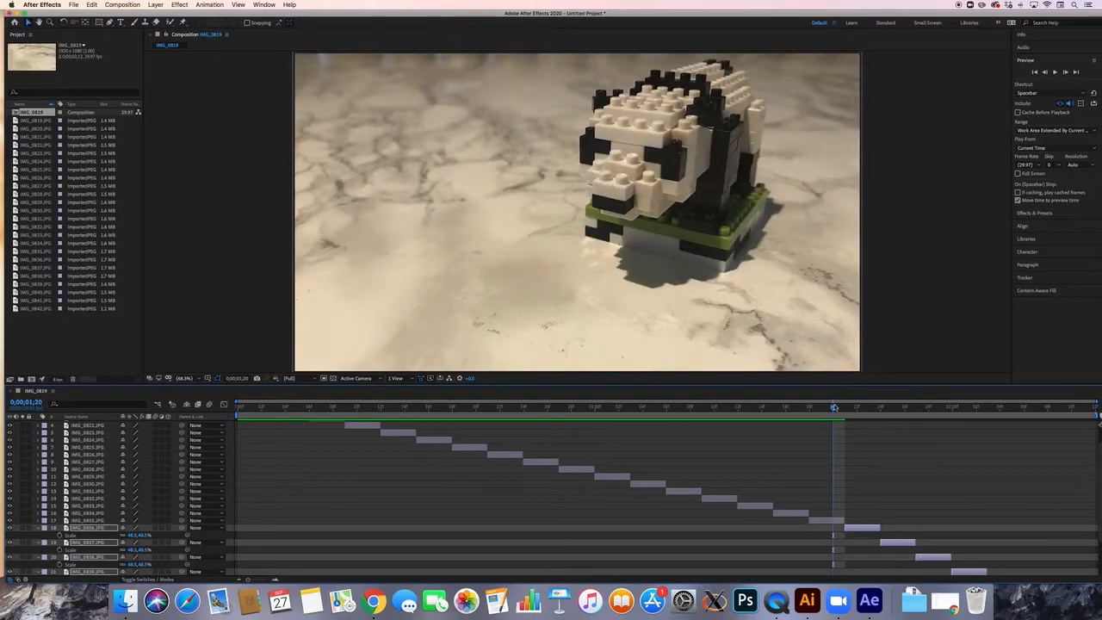
left_click(846, 409)
left_click_drag(836, 410, 846, 410)
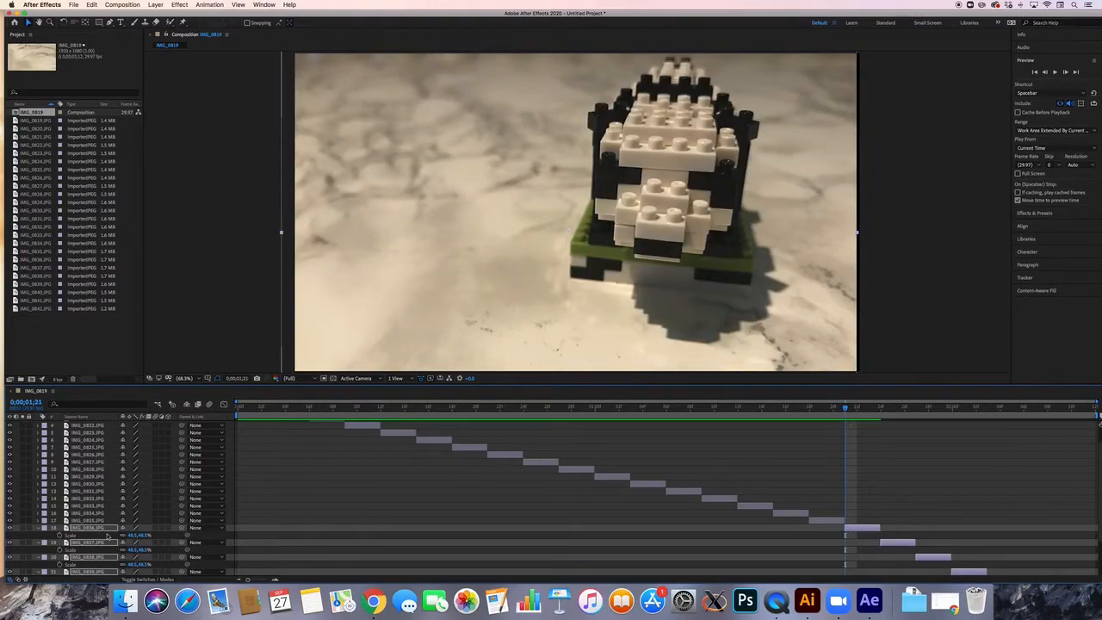
Set the scale of layers IMG_0836 to IMG_0842 to 48% and nudge them slightly right while checking the frames around 0;00;01;21.
left_click(133, 536)
type("48")
key("Return")
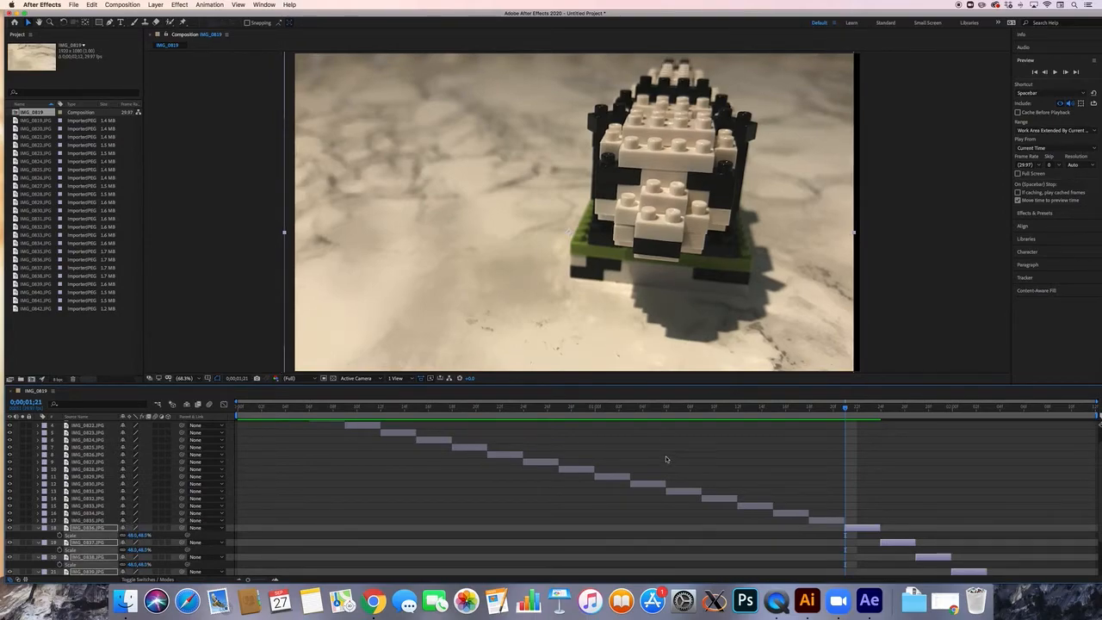
mouse_move(845, 409)
left_mouse_down()
mouse_move(833, 409)
mouse_move(849, 409)
left_mouse_up()
key("Right")
mouse_move(847, 411)
left_mouse_down()
mouse_move(835, 409)
mouse_move(857, 410)
left_mouse_up()
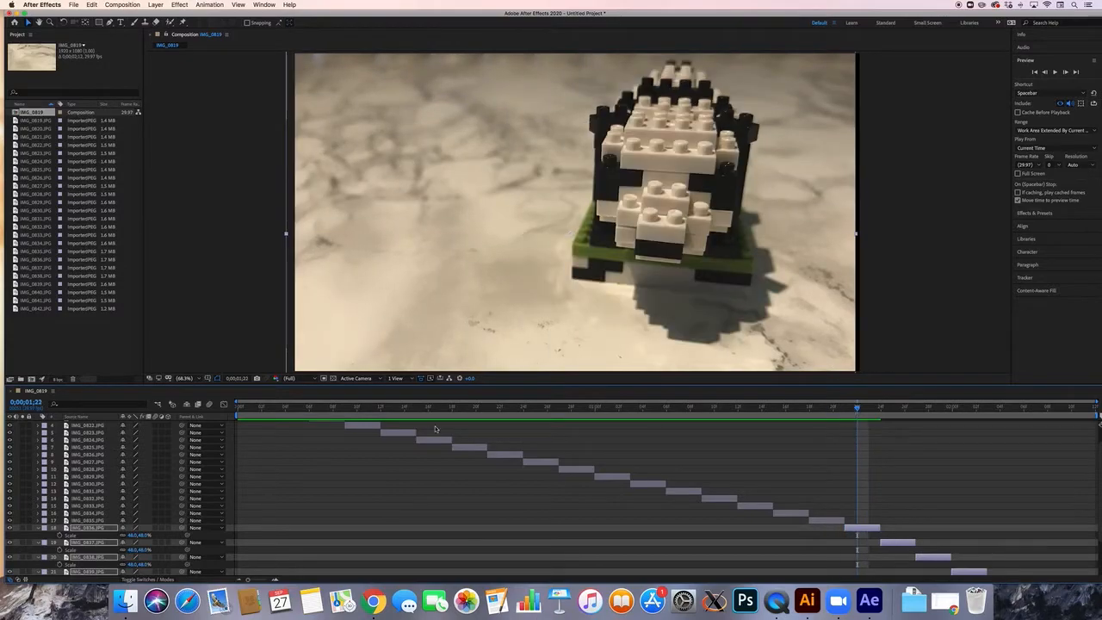
left_click(39, 529)
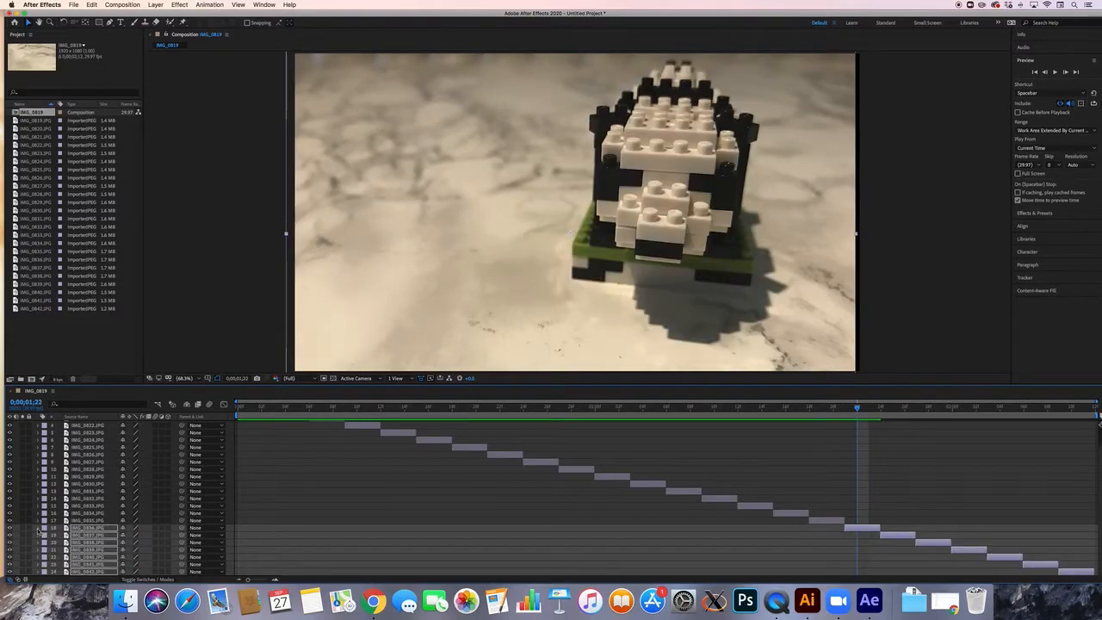
Select all photo layers, show their scale and enlarge them together to 50% so they fill more of the frame.
left_click(84, 499)
key("super+a")
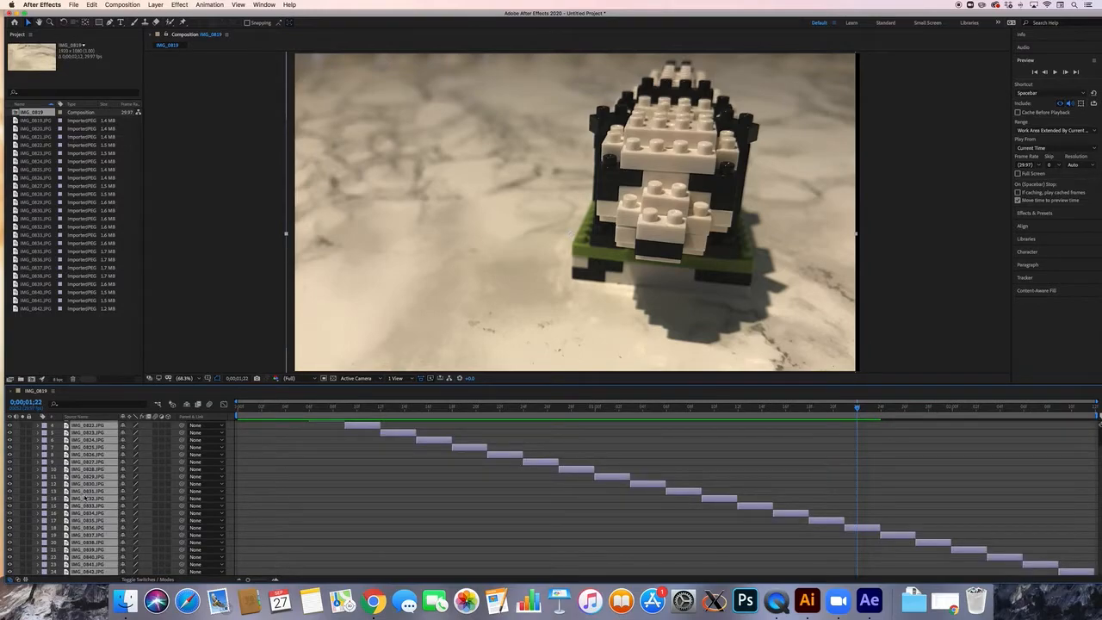
key("s")
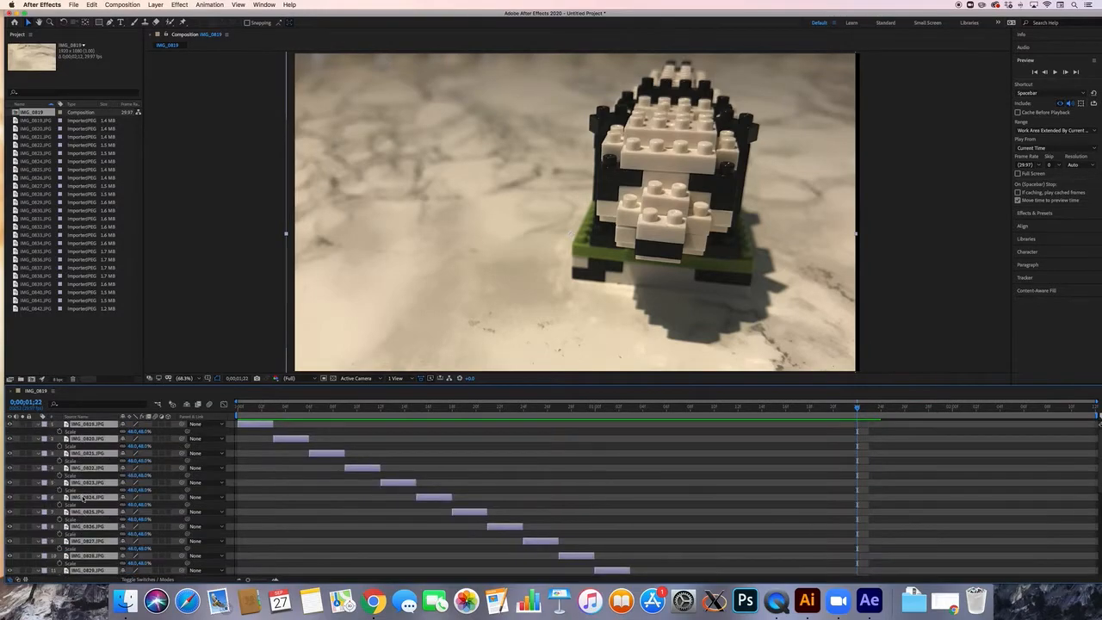
left_click(129, 478)
left_click_drag(130, 478, 128, 479)
left_click_drag(128, 479, 126, 478)
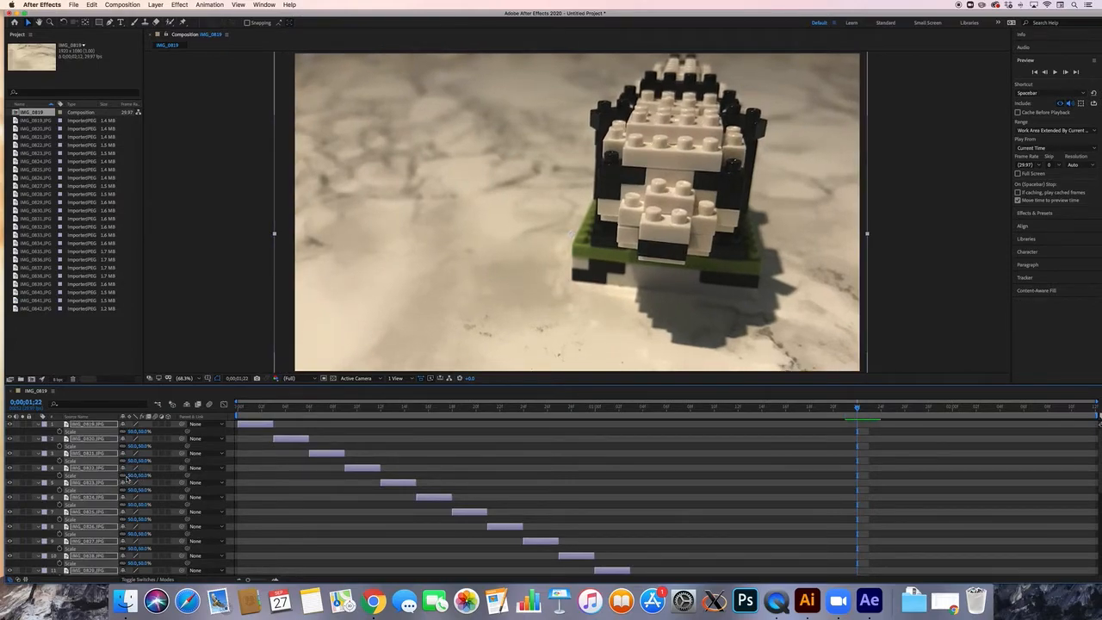
mouse_move(858, 409)
left_mouse_down()
mouse_move(885, 410)
mouse_move(829, 416)
mouse_move(845, 412)
left_mouse_up()
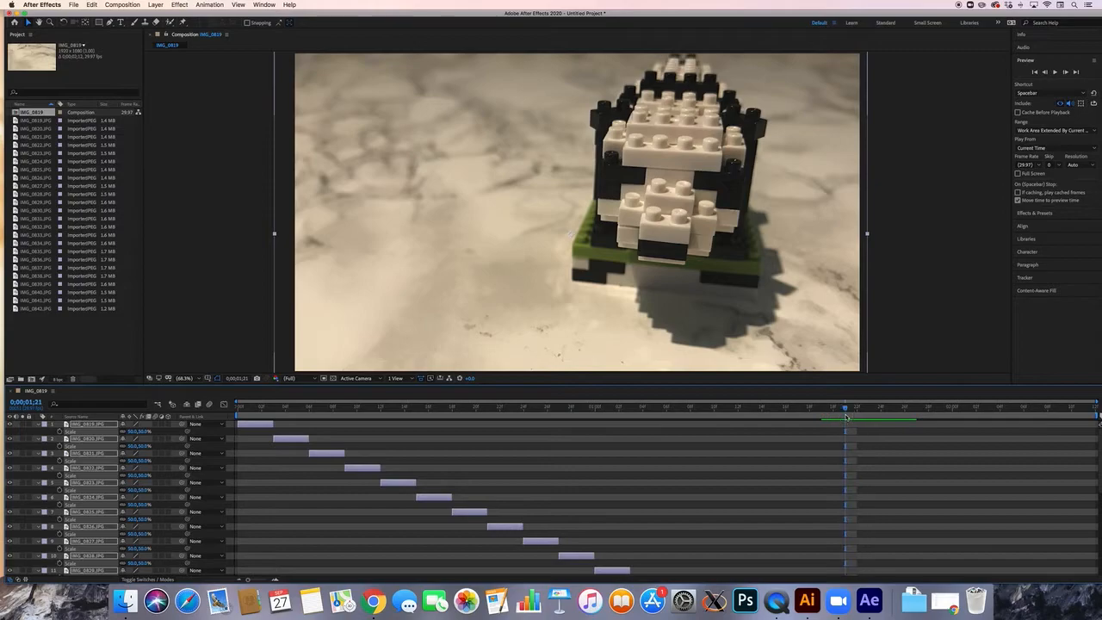
left_click(39, 425)
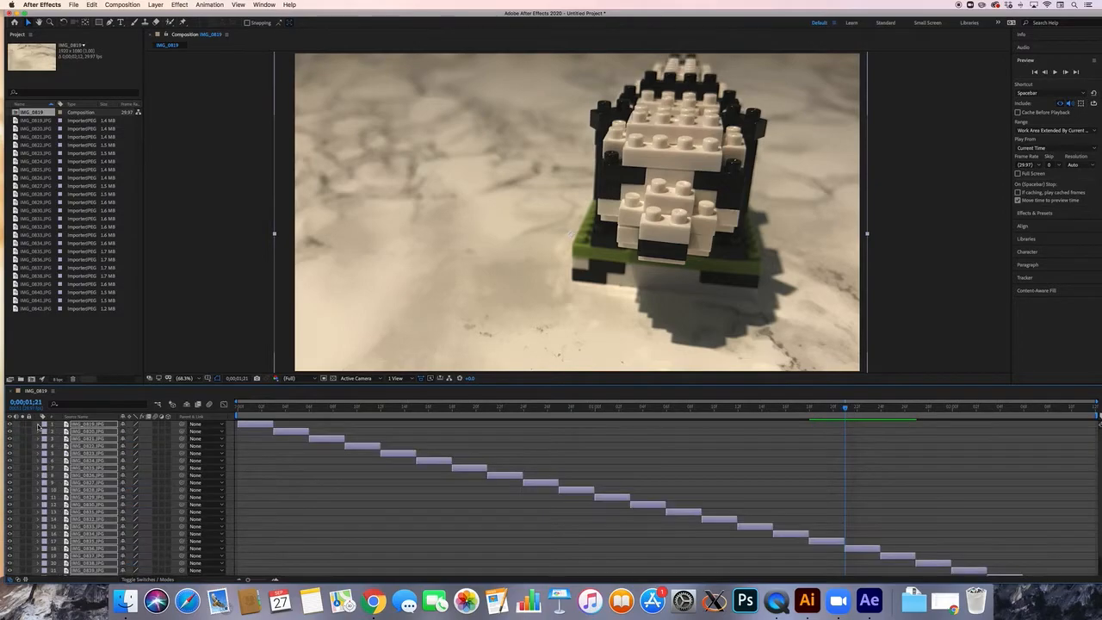
Deselect the layers and preview the stop-motion animation from 0;00;00;22.
left_click(496, 428)
left_click(500, 409)
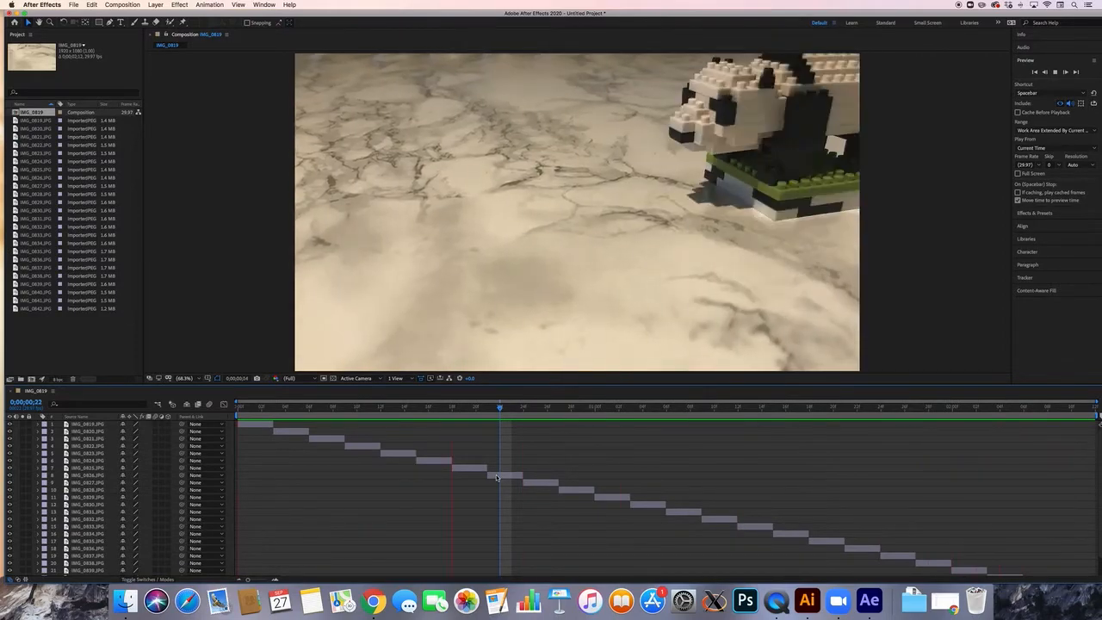
key("space")
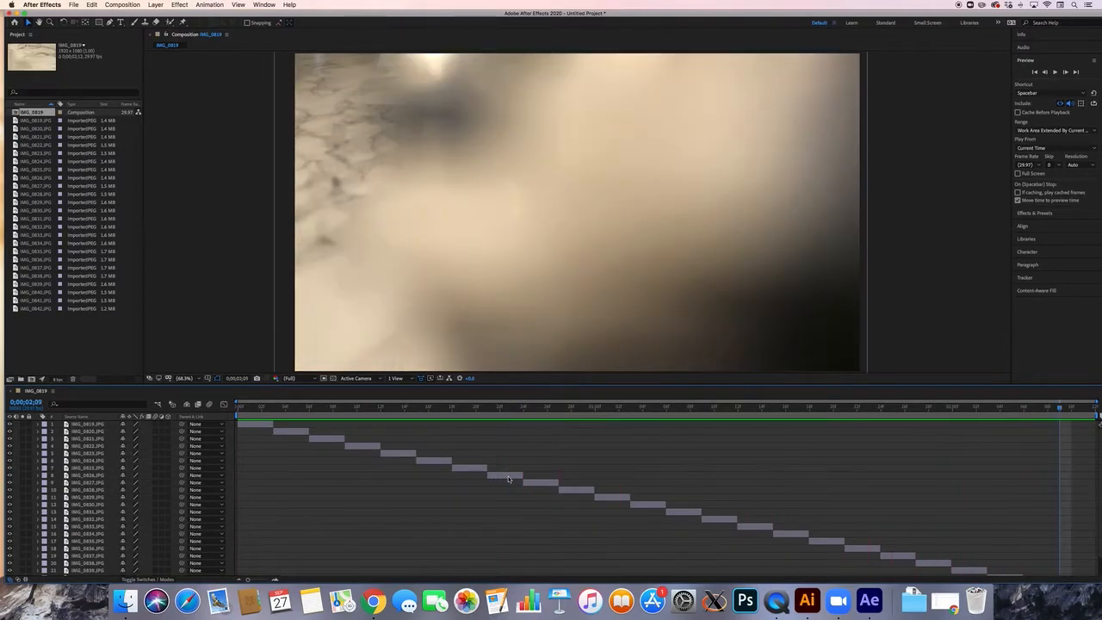
scroll(315, 310, "down", 1)
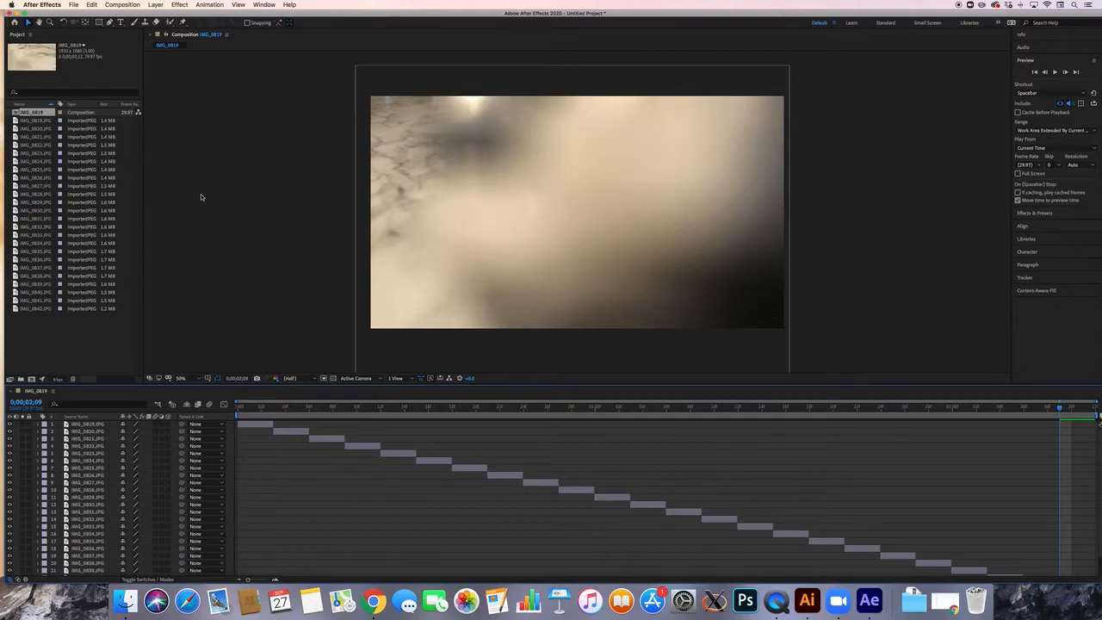
Review the composition's preset, frame rate and duration settings without changing them.
left_click(123, 5)
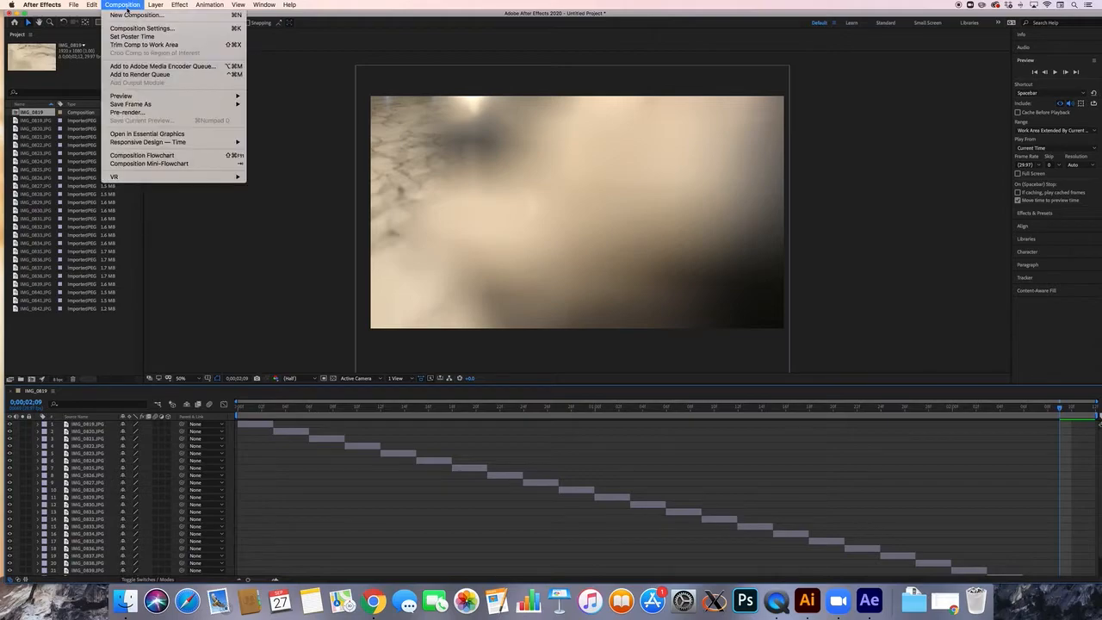
left_click(130, 29)
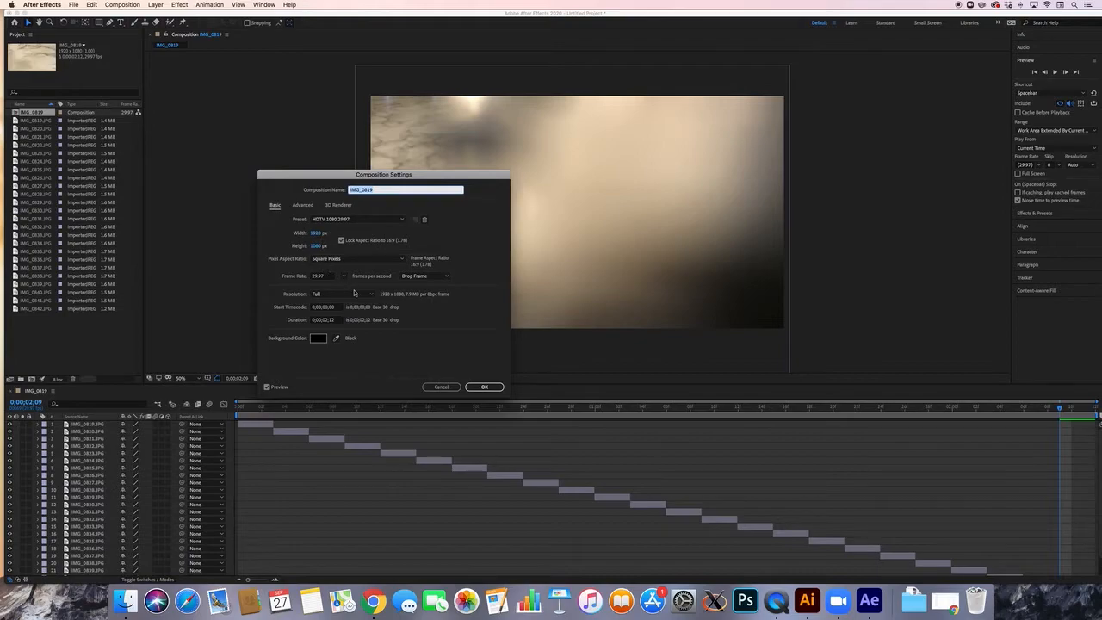
left_click(441, 387)
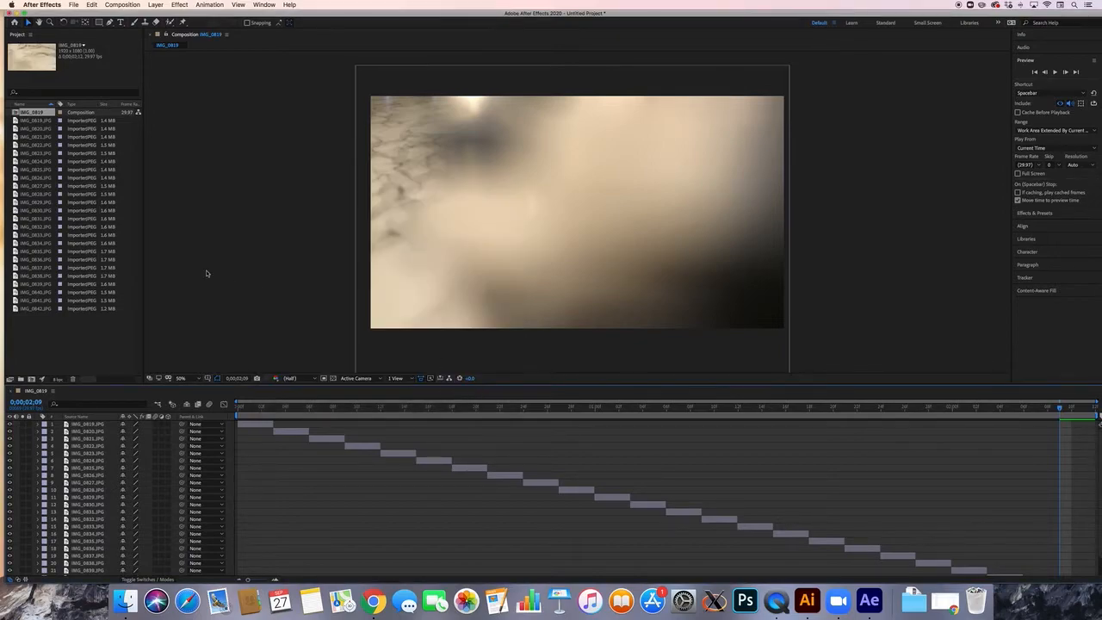
Add the IMG_0819 composition to the render queue.
left_click(228, 130)
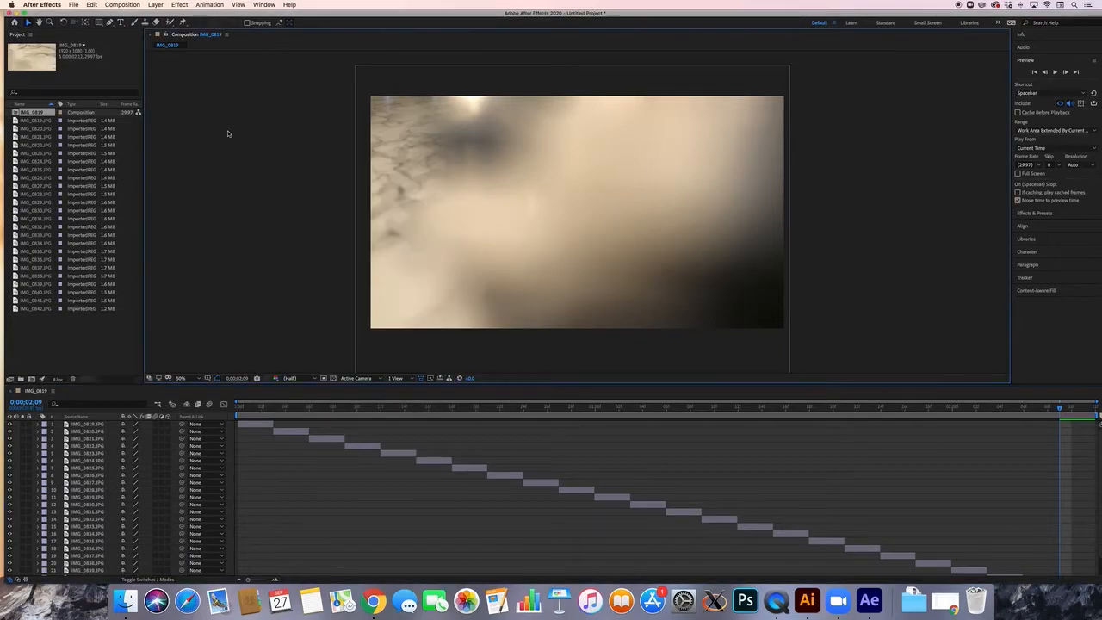
key("comma")
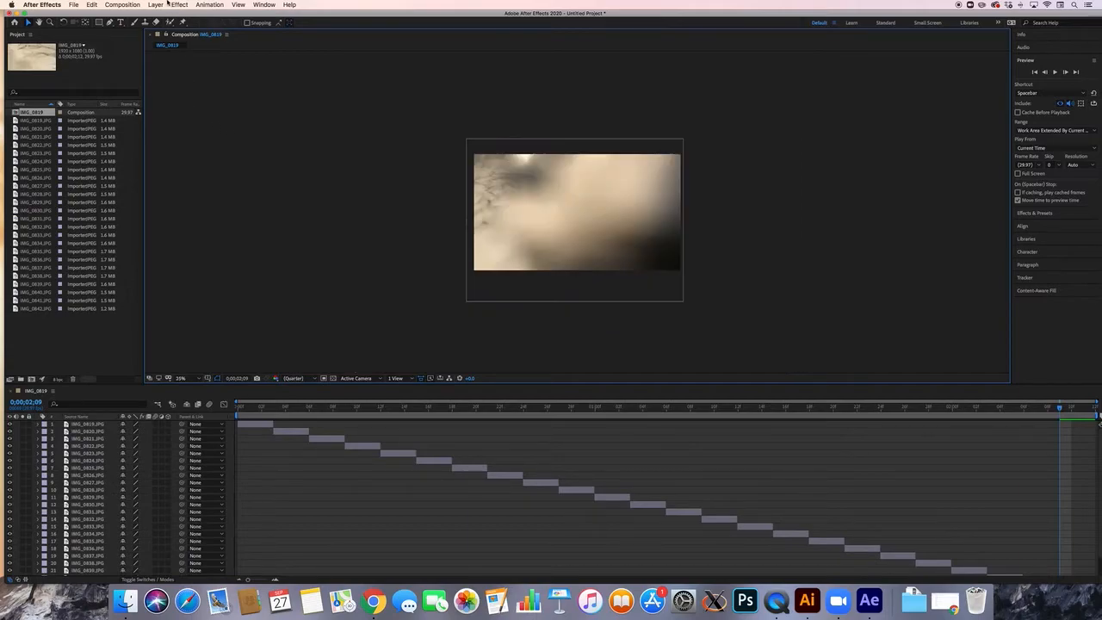
left_click(129, 5)
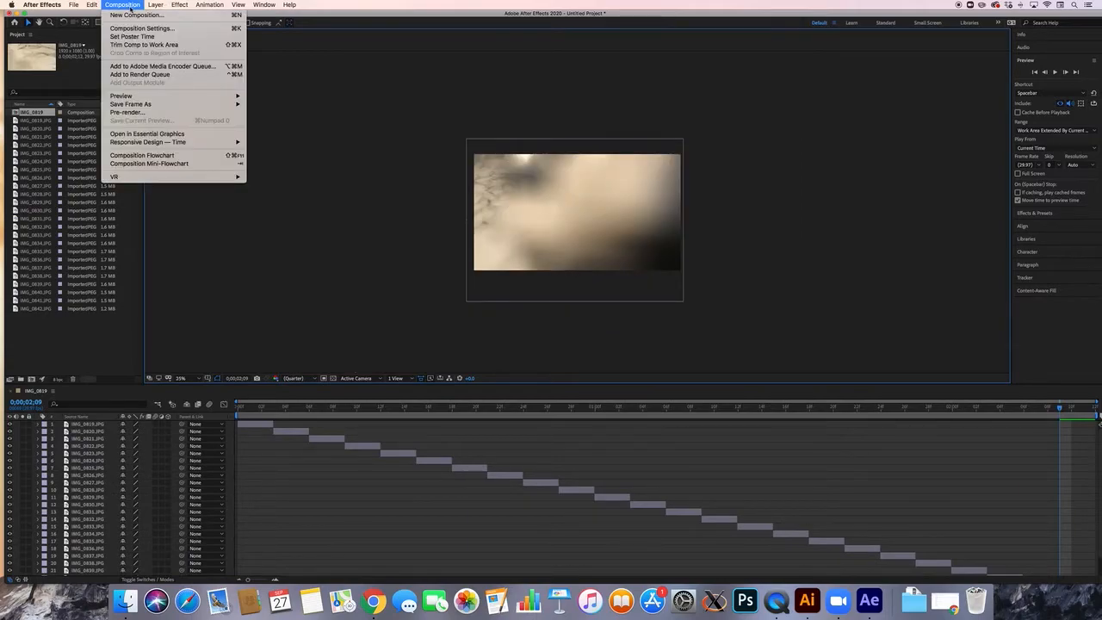
left_click(135, 76)
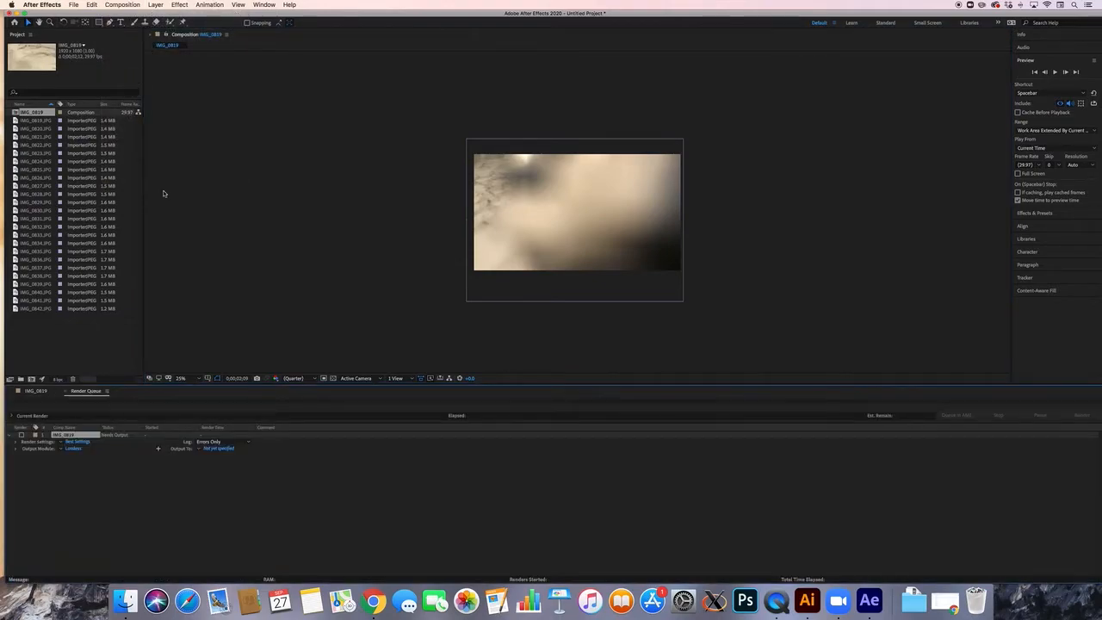
Configure the render's output module as QuickTime with the Animation video codec.
left_click(75, 449)
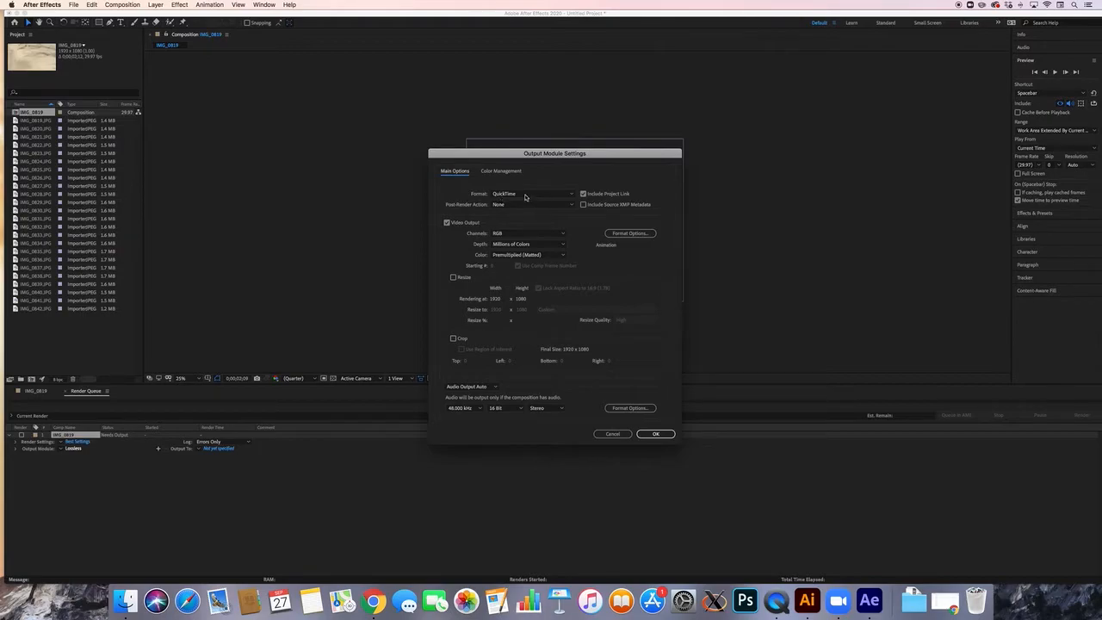
left_click(629, 233)
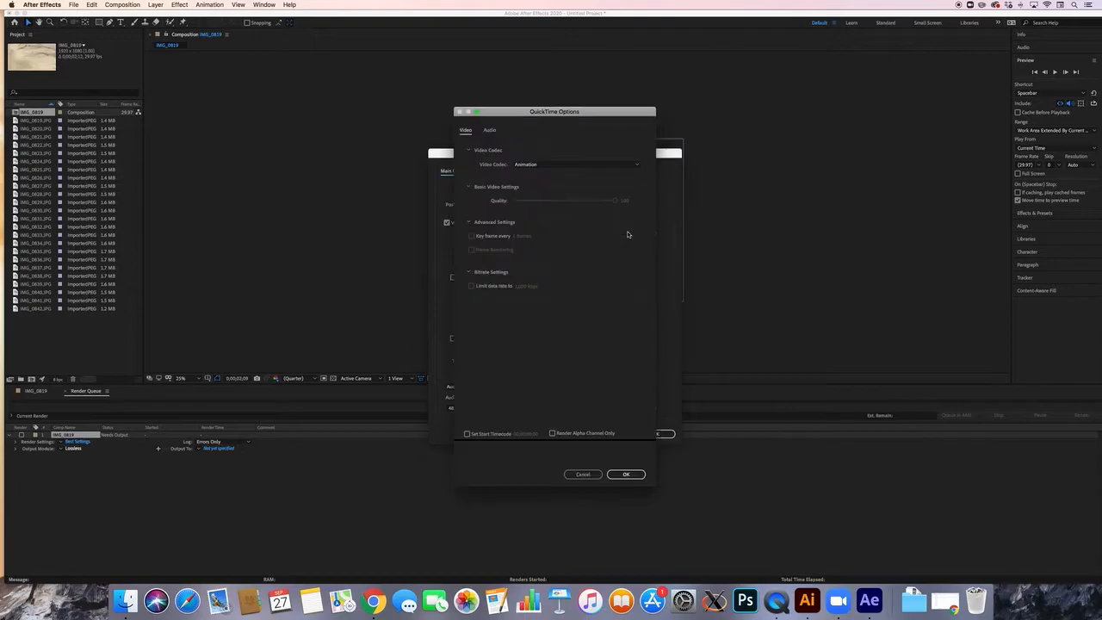
left_click(532, 167)
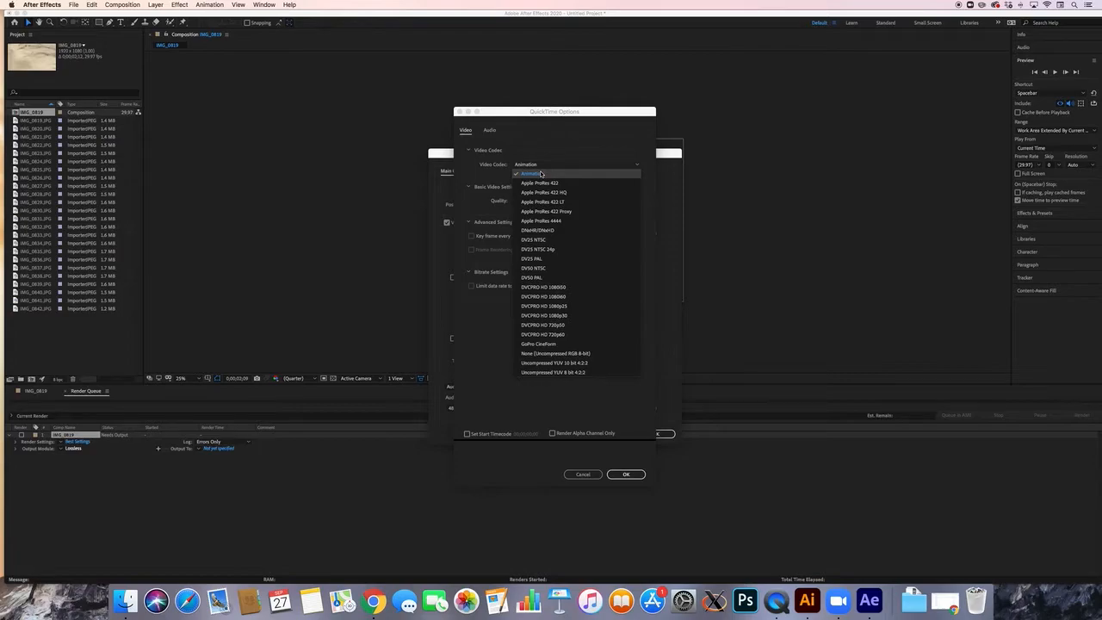
left_click(540, 174)
left_click(577, 475)
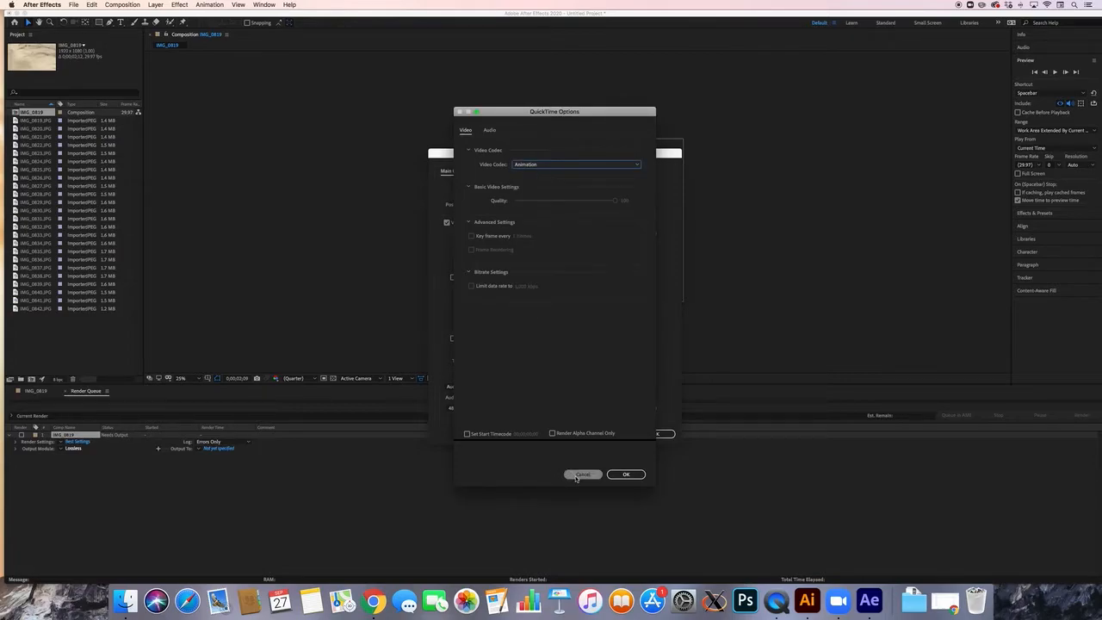
left_click(625, 474)
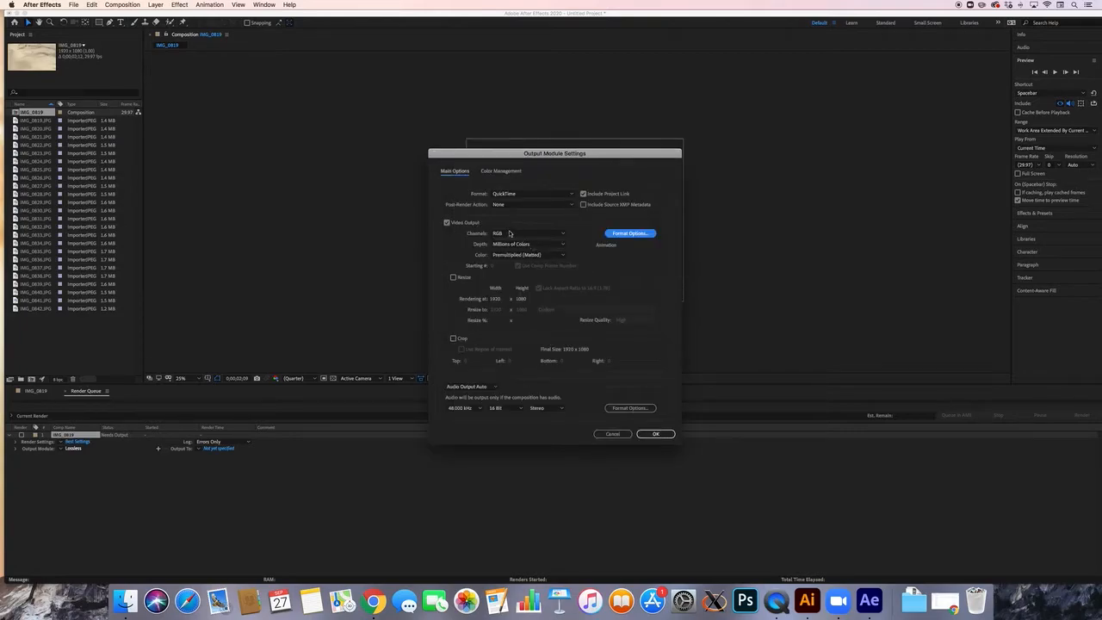
left_click(655, 434)
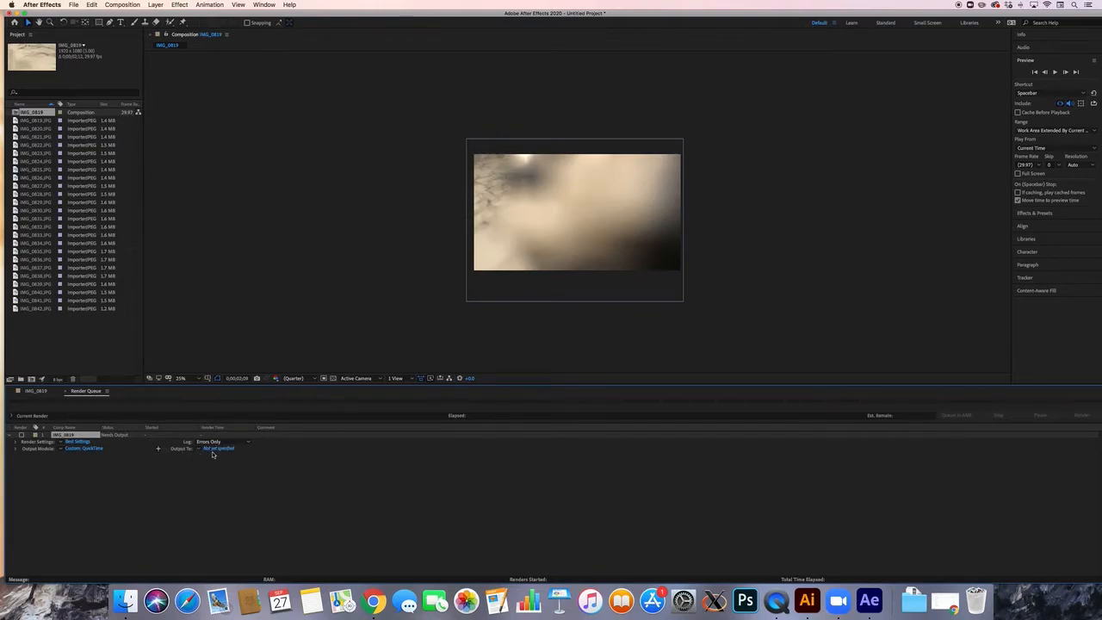
Set the output file to panda_demo.mov in the panda folder and render the composition.
left_click(222, 450)
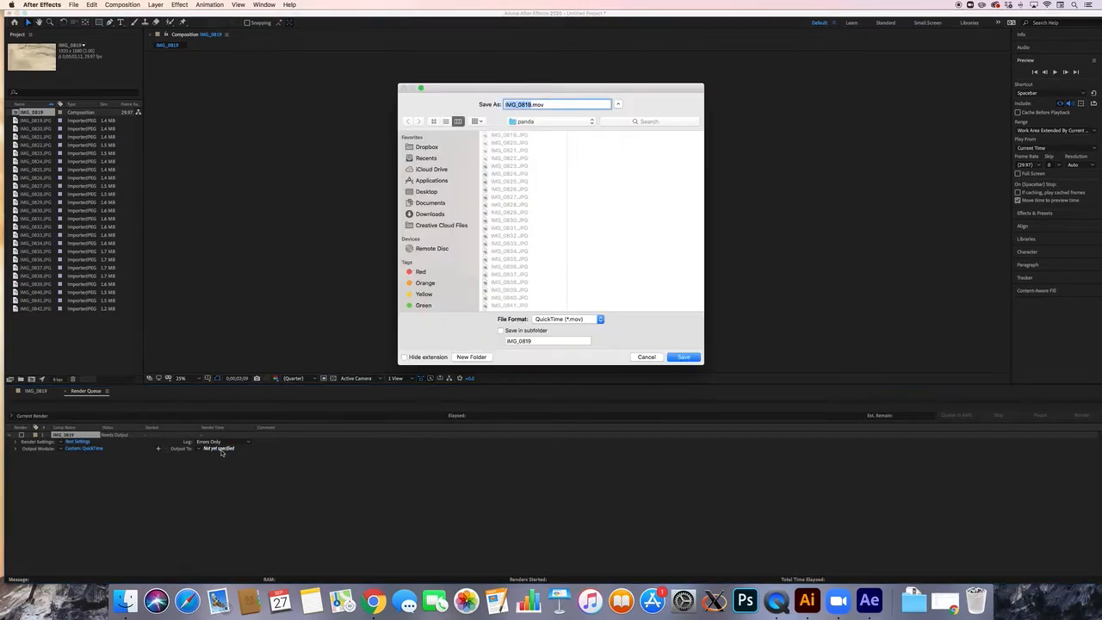
scroll(519, 267, "down", 1)
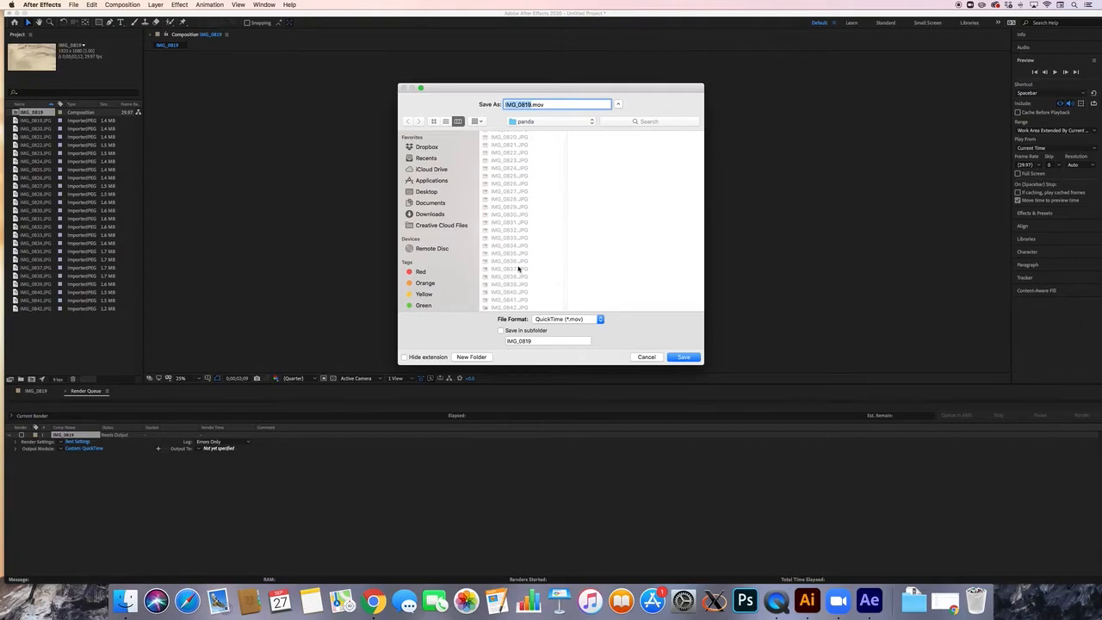
type("panda_demo")
left_click(686, 358)
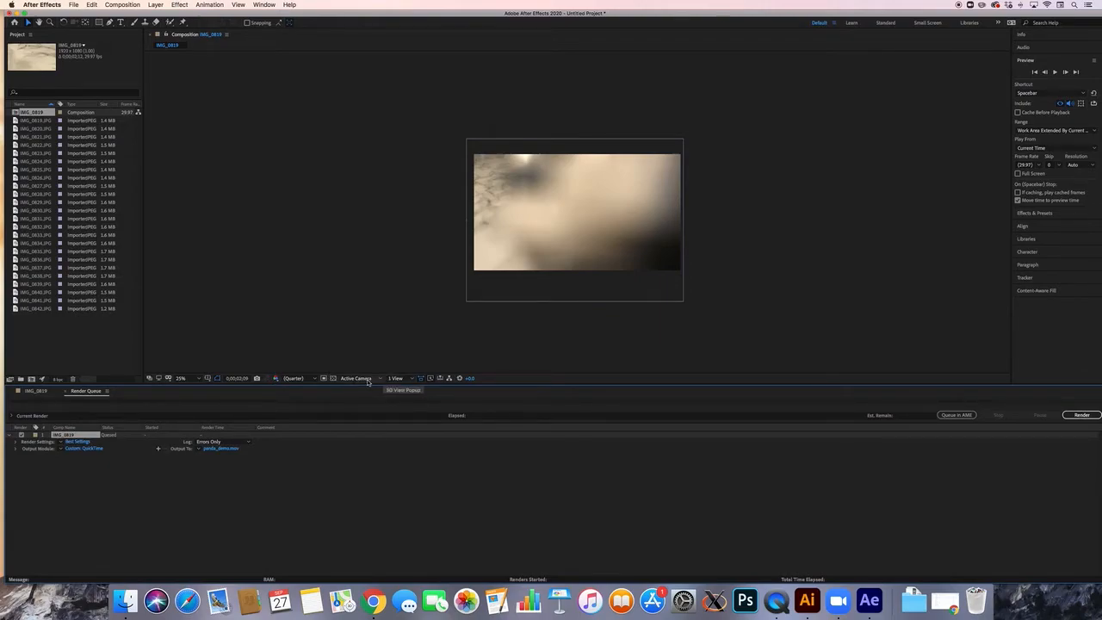
left_click(1082, 415)
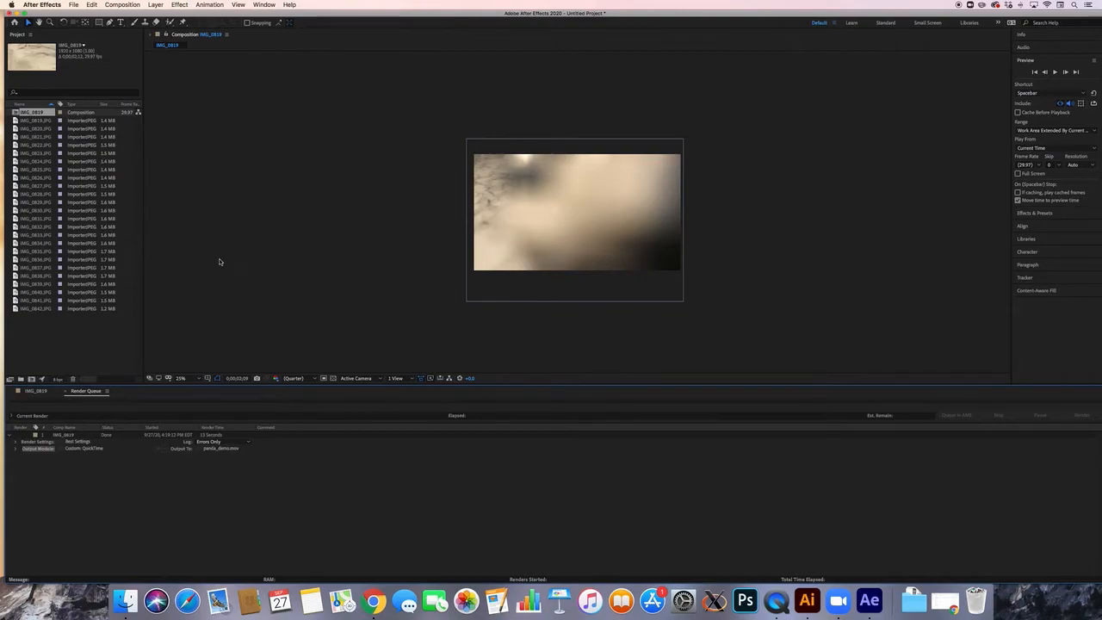
Save the project as panda_demo.aep in the panda folder.
left_click(74, 6)
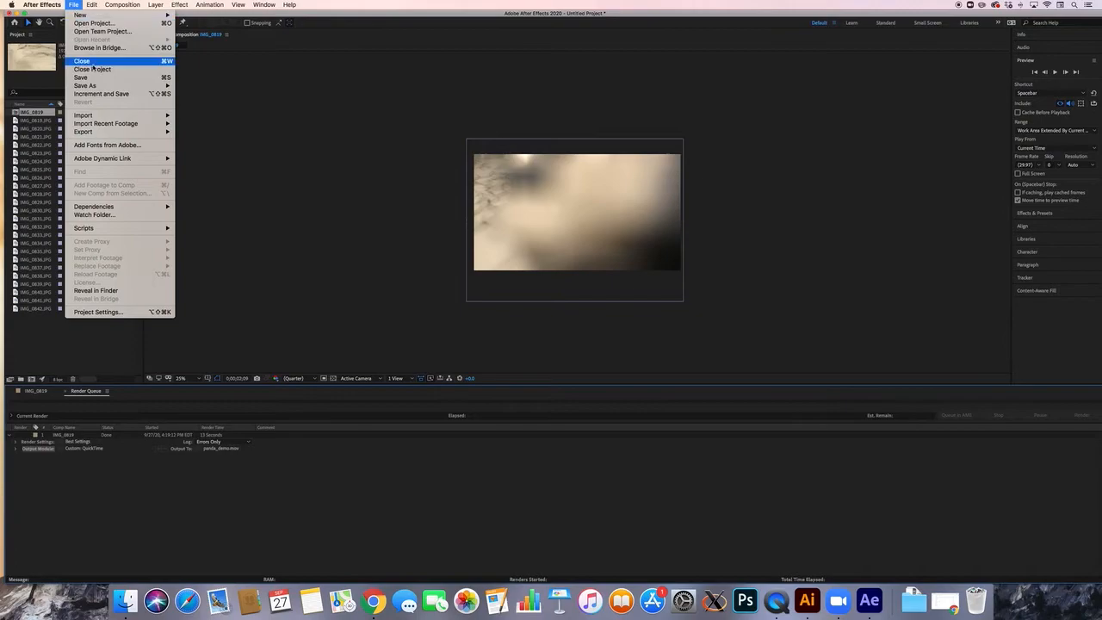
left_click(91, 78)
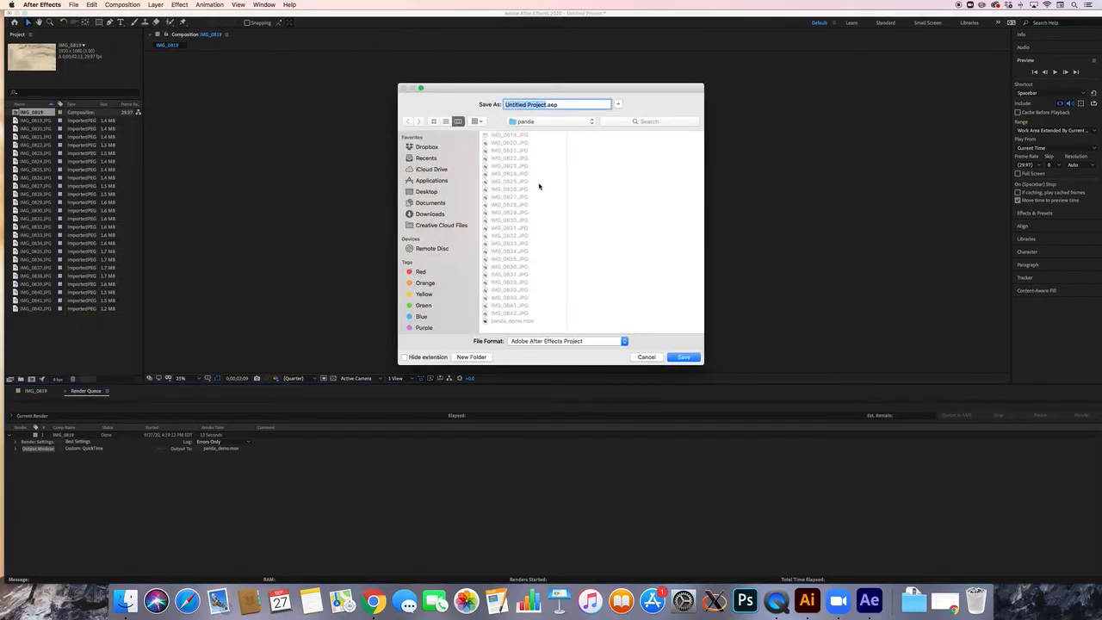
type("panda_demo")
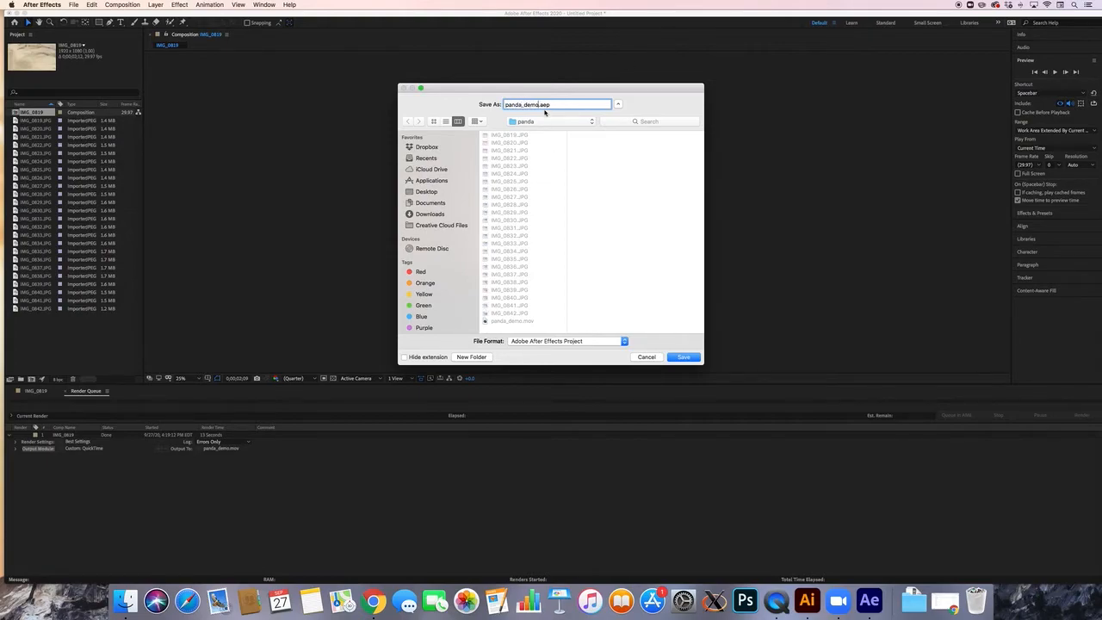
left_click(682, 357)
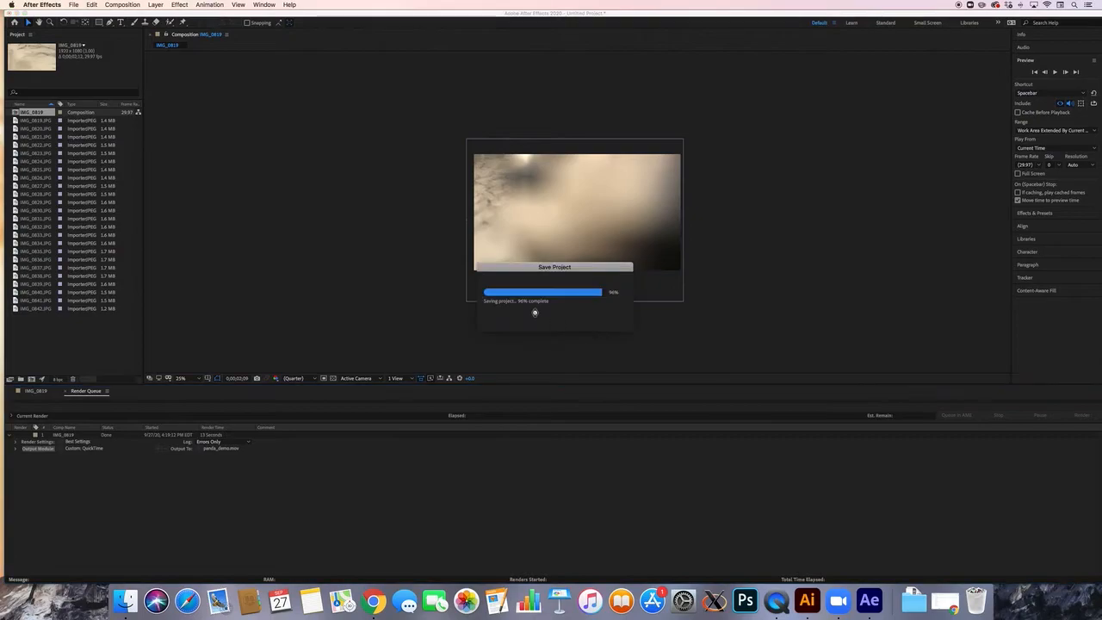
Minimize the project window, switch to Finder and locate the saved project and rendered movie in the desktop's panda folder.
left_click(18, 14)
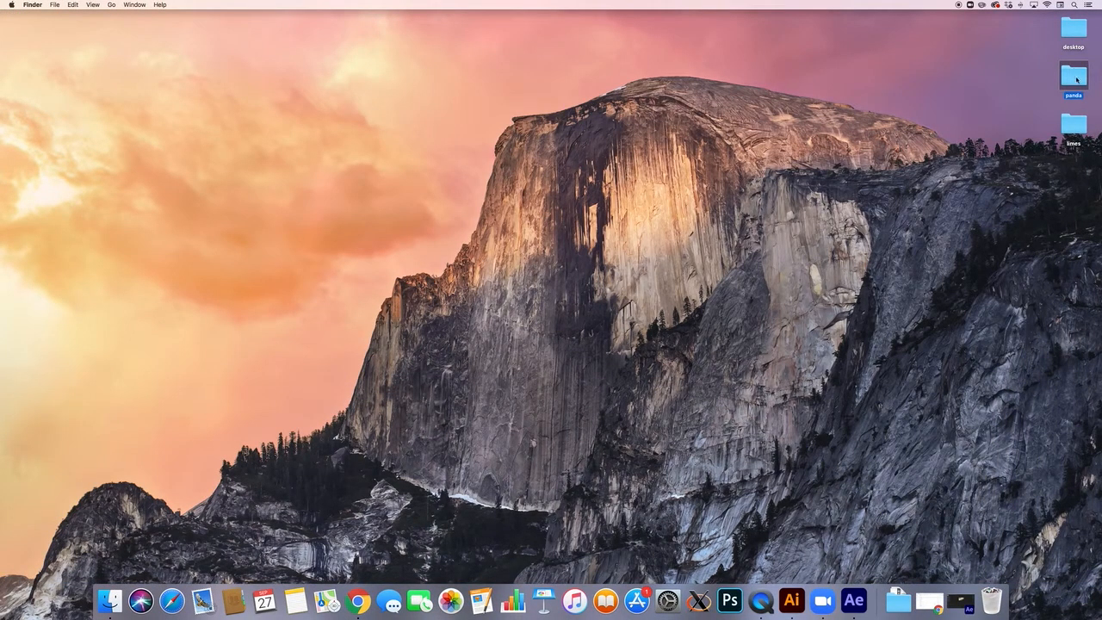
double_click(1074, 78)
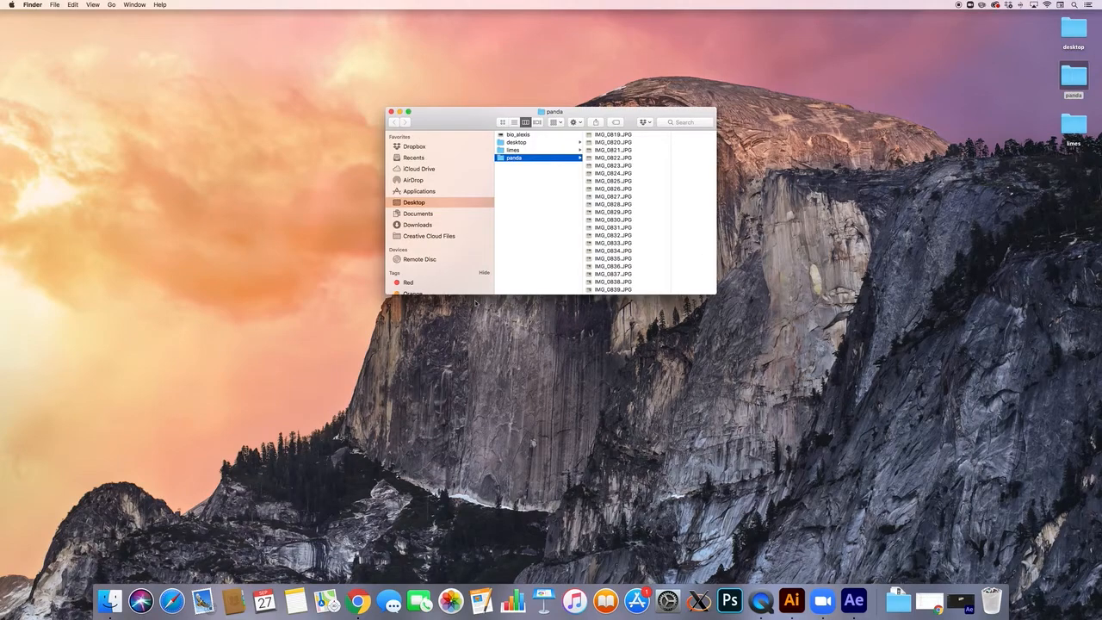
scroll(588, 196, "down", 3)
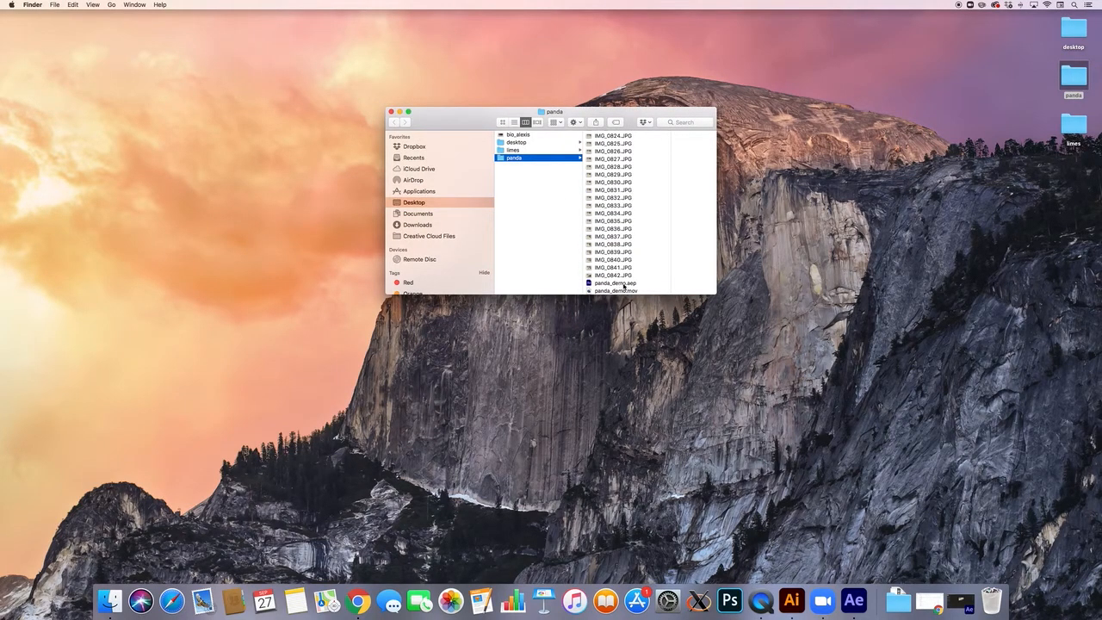
Open the rendered panda_demo.mov from the panda folder in QuickTime Player and play the converted movie through twice.
left_click(619, 292)
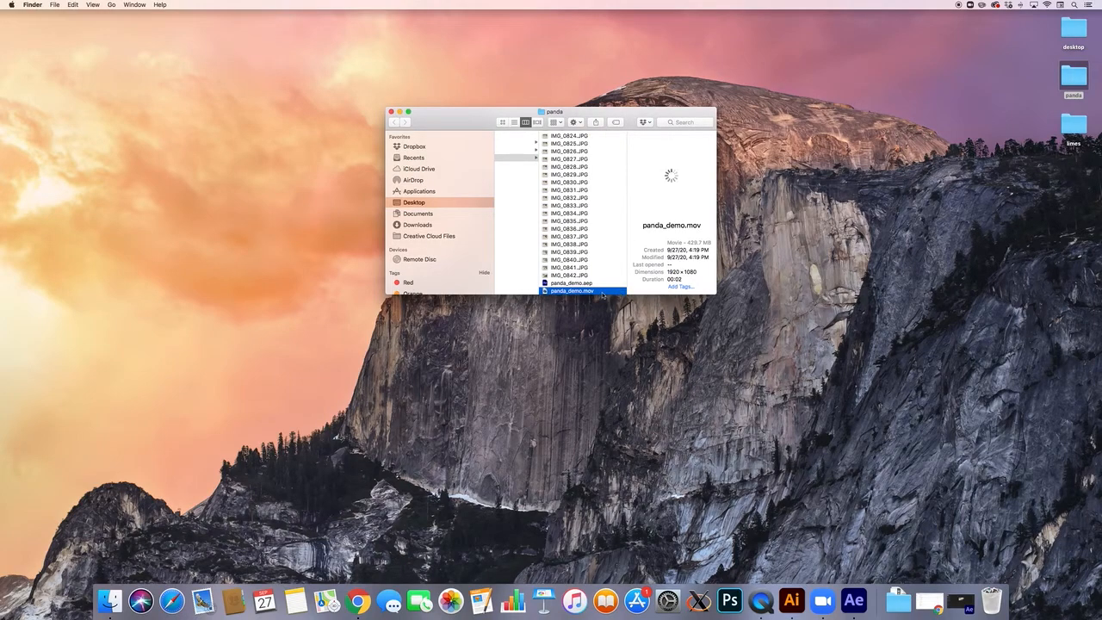
double_click(589, 292)
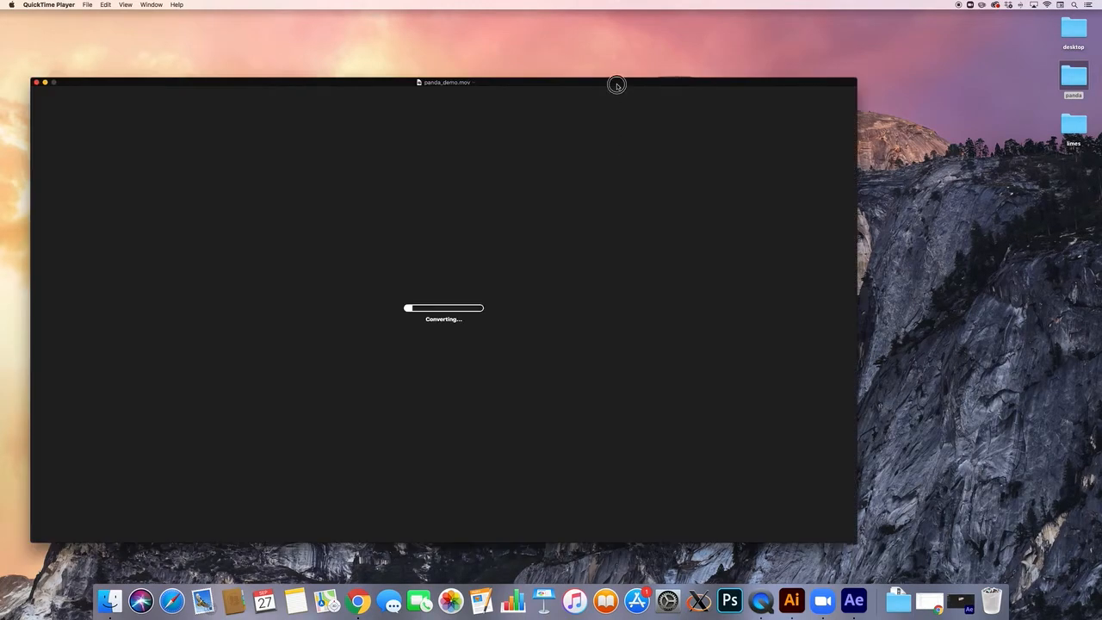
left_click_drag(615, 81, 669, 47)
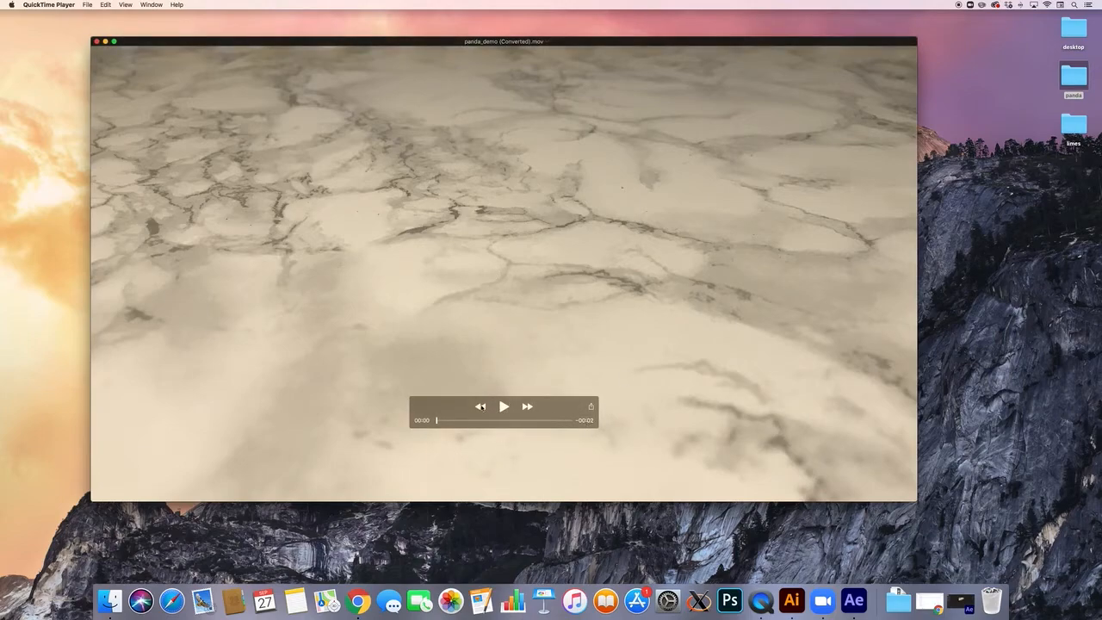
left_click(504, 407)
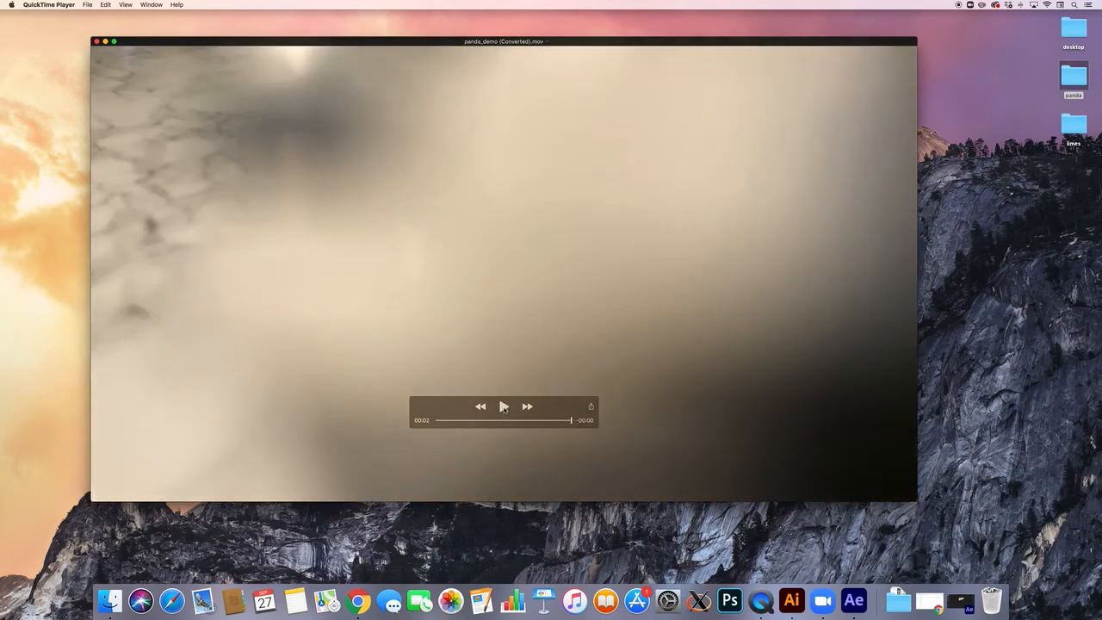
left_click(504, 406)
left_click_drag(286, 41, 276, 84)
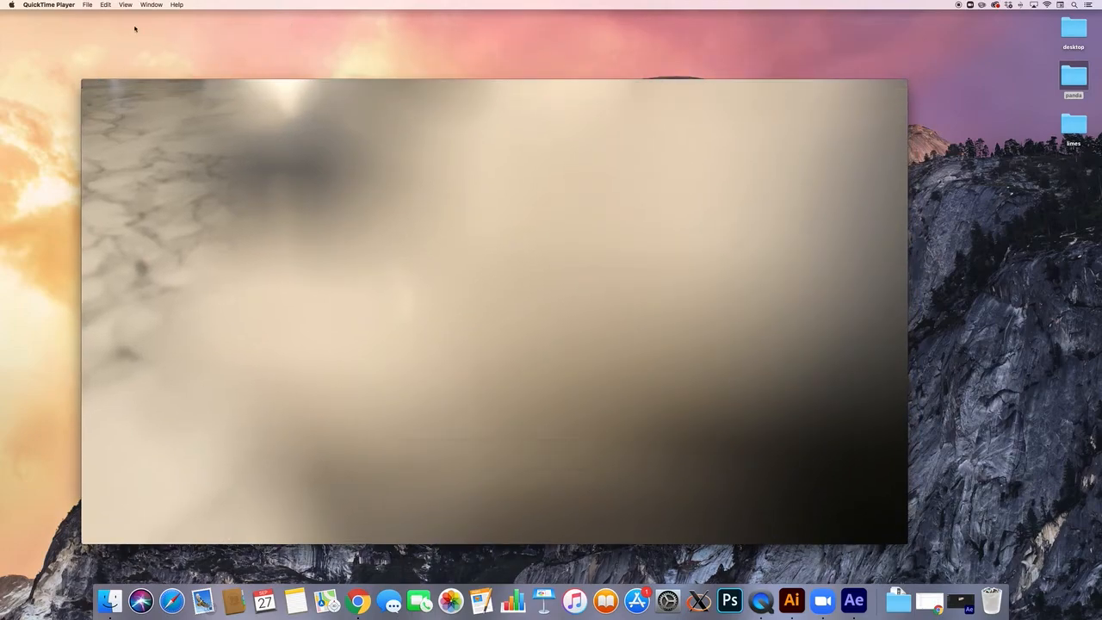
Export the converted movie at 1080p as panda_demo_1080 into the desktop's panda folder, with HEVC left off.
left_click(87, 5)
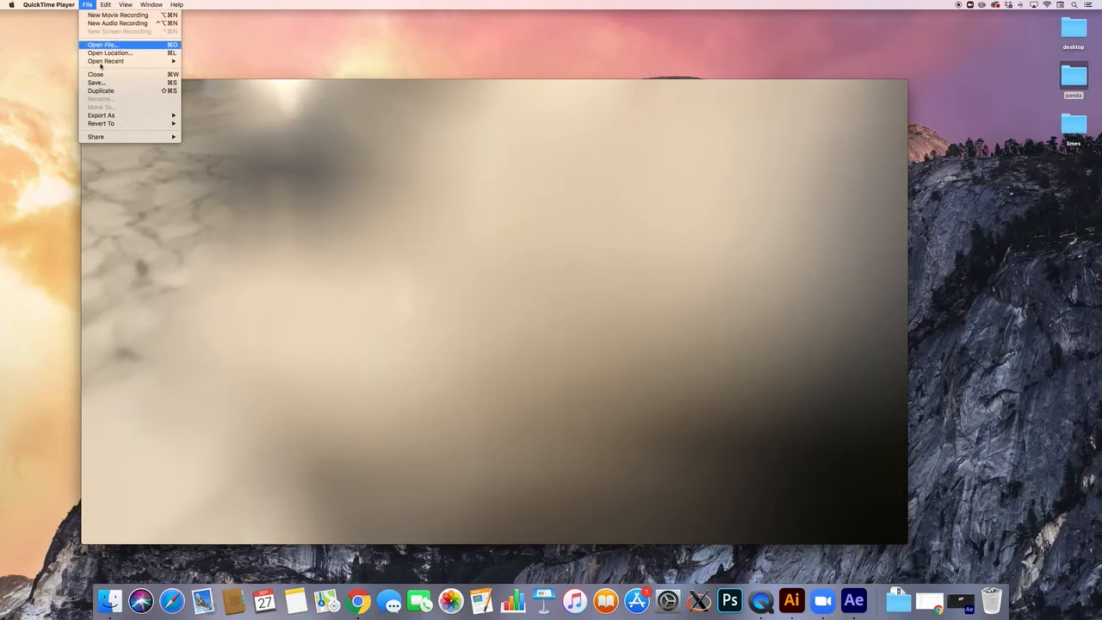
mouse_move(119, 119)
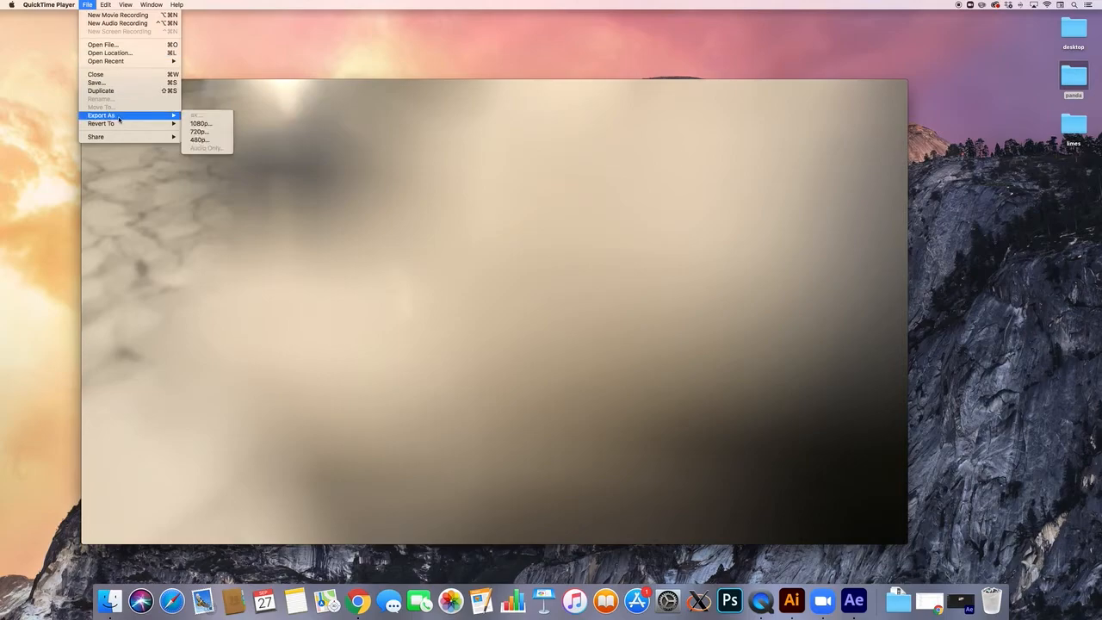
left_click(207, 124)
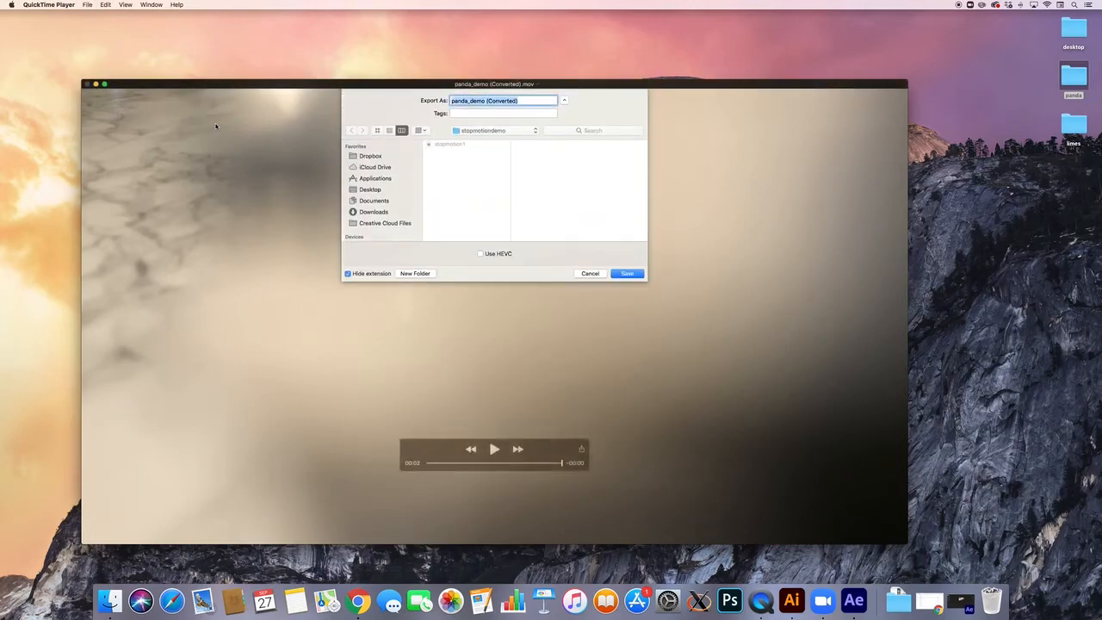
left_click_drag(518, 101, 487, 101)
type("_1080")
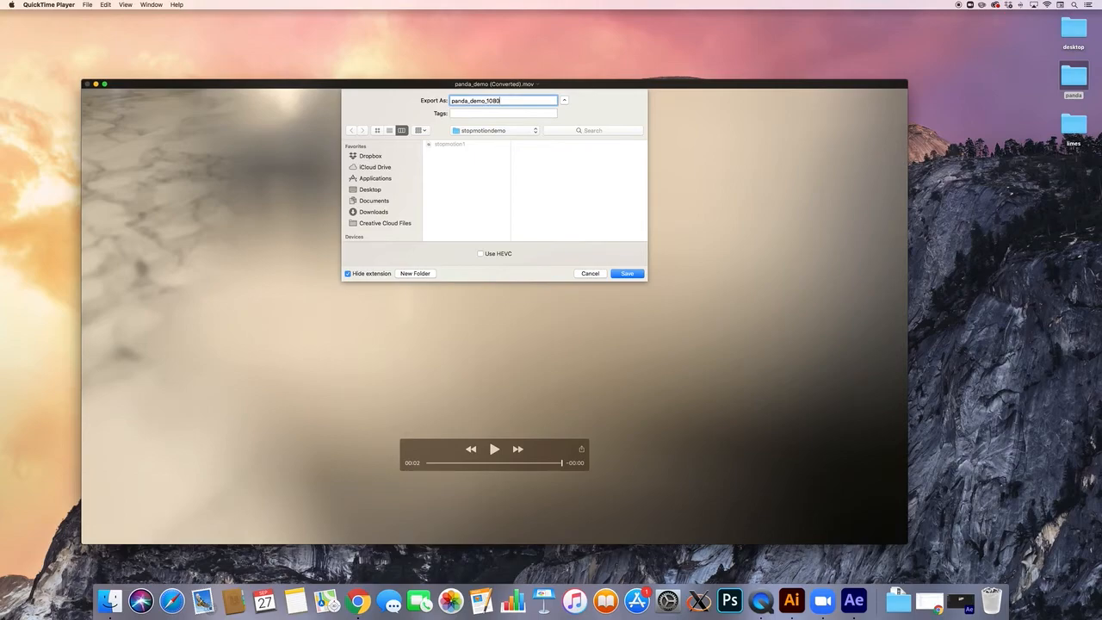
left_click(369, 191)
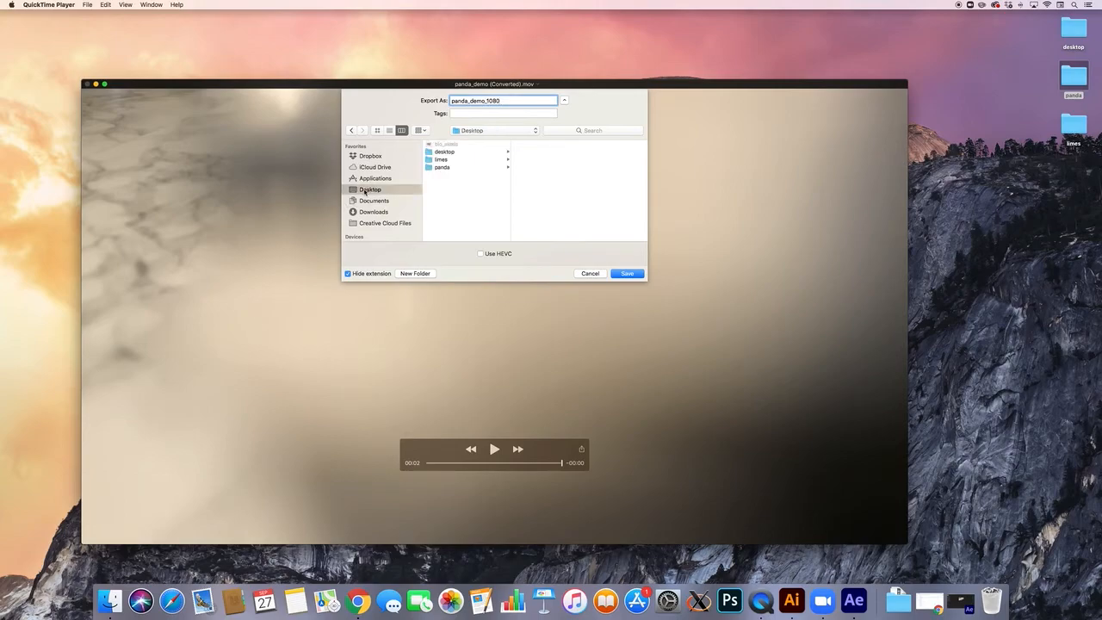
left_click(467, 168)
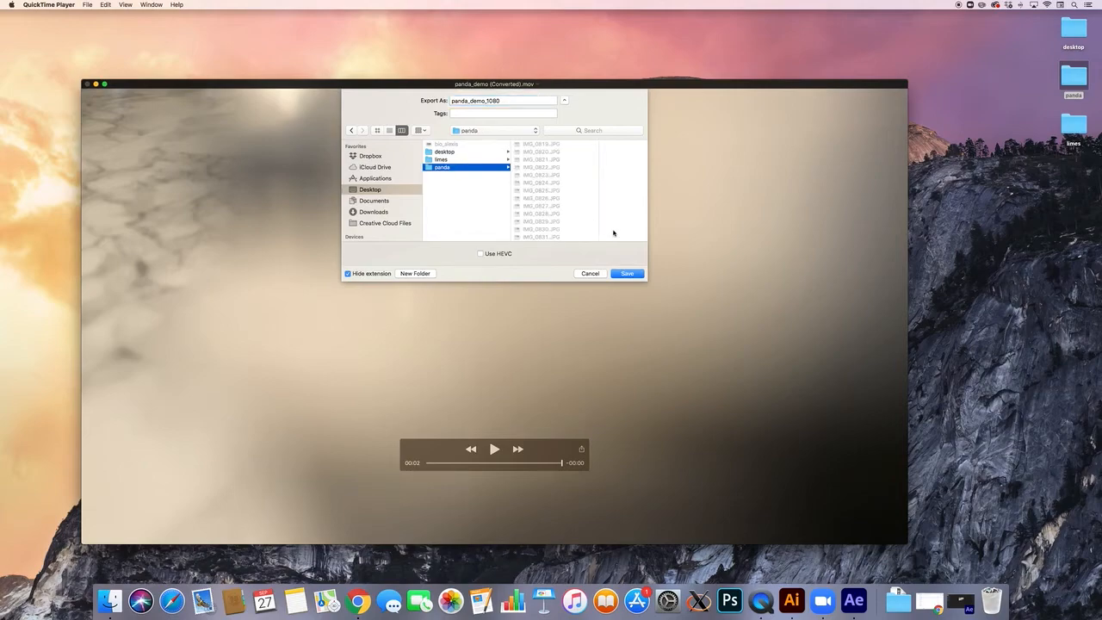
left_click(628, 274)
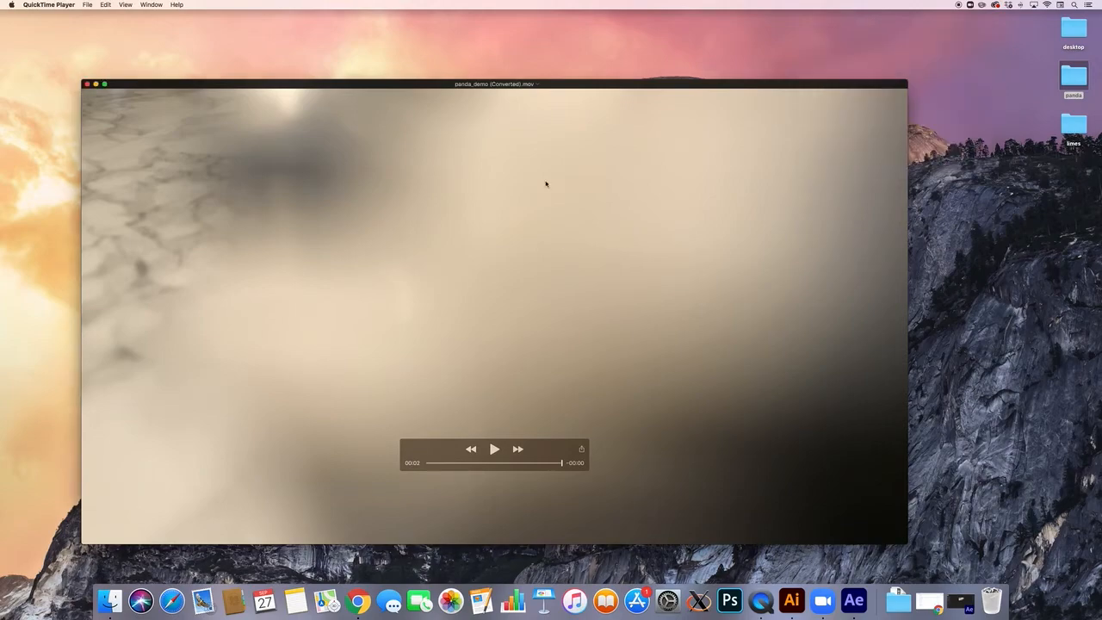
Close the converted movie, deleting its unsaved copy, and compare the file details of panda_demo.mov and panda_demo_1080 in Finder.
left_click(87, 83)
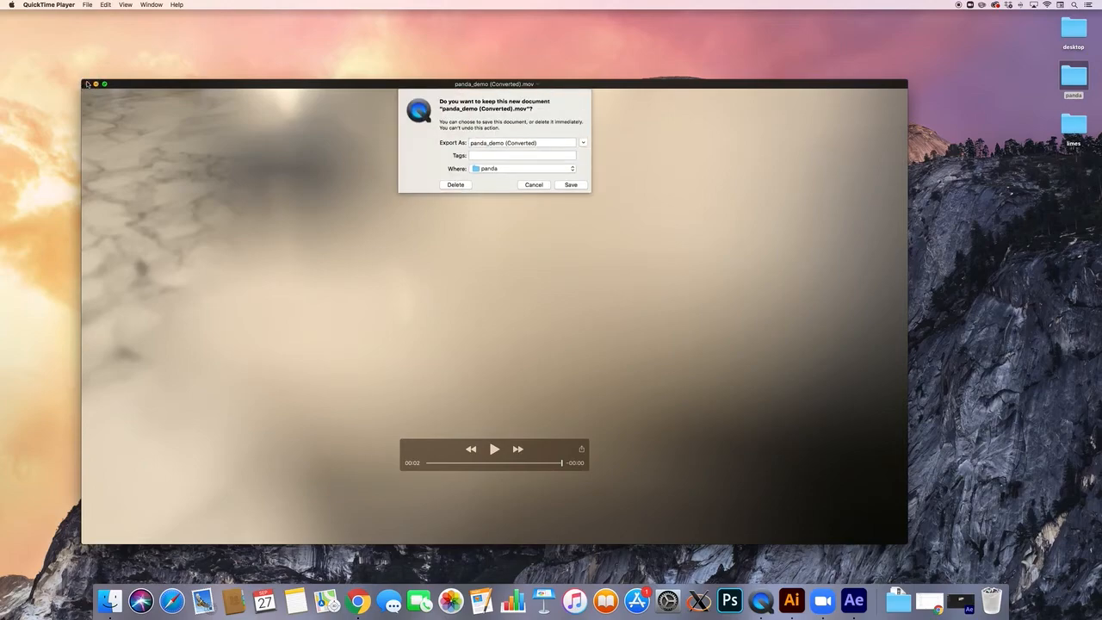
left_click(456, 186)
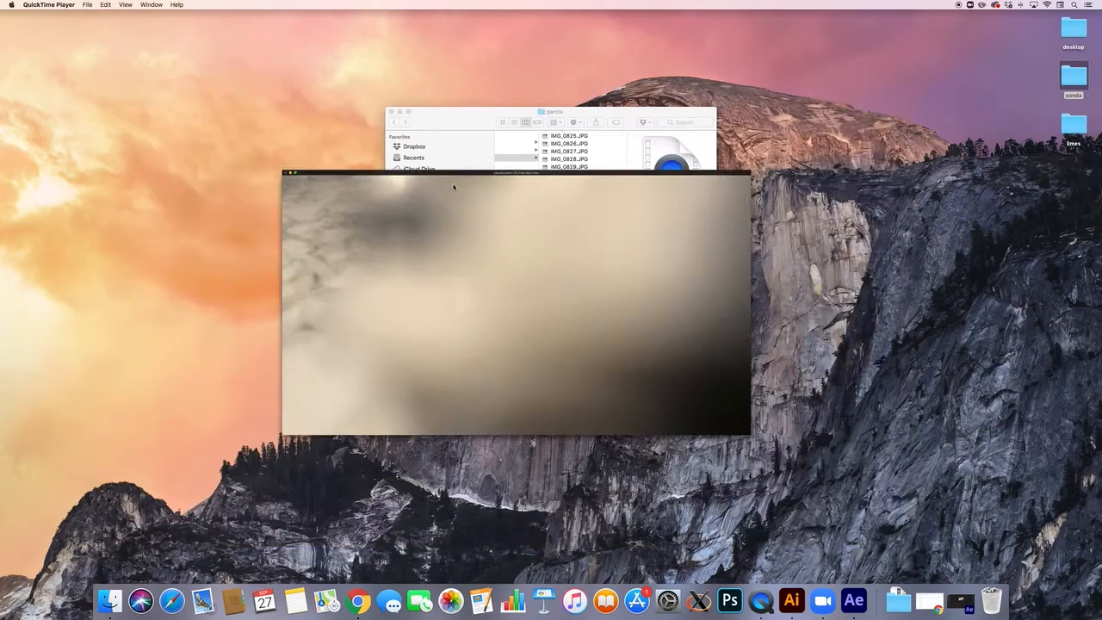
left_click(579, 290)
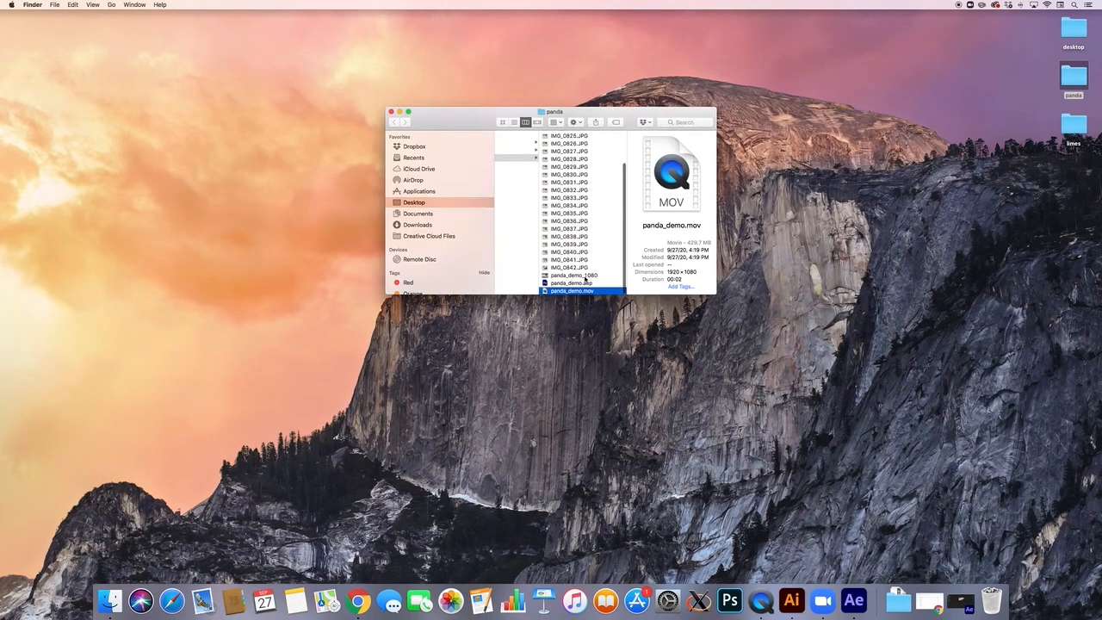
left_click(582, 276)
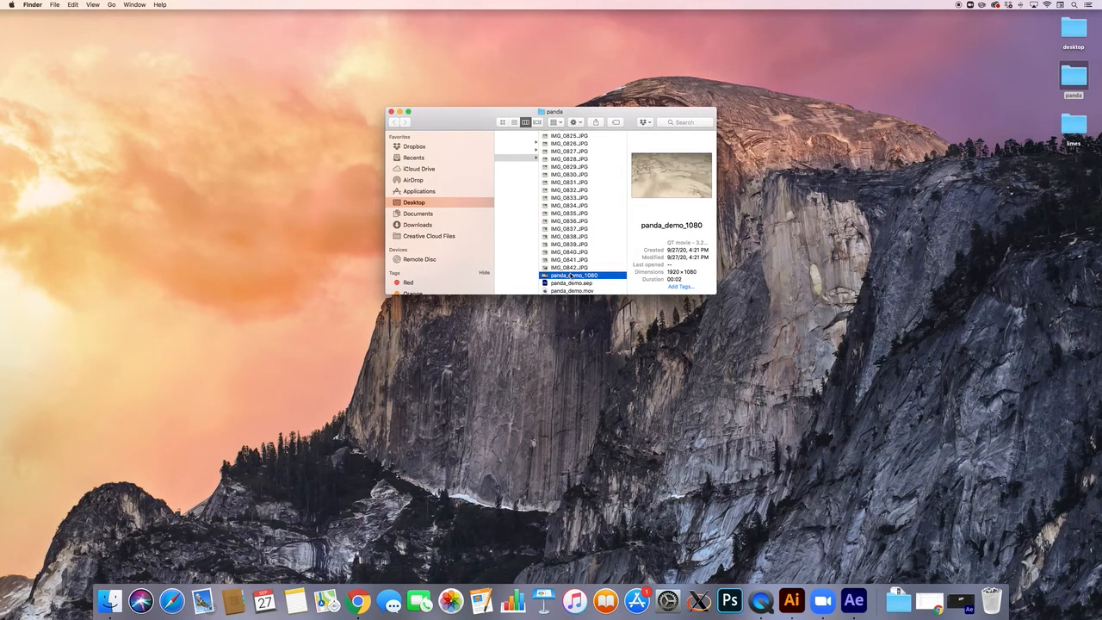
Open panda_demo_1080 in QuickTime Player, then return to Finder and widen the window to read the movie's full file details.
double_click(569, 276)
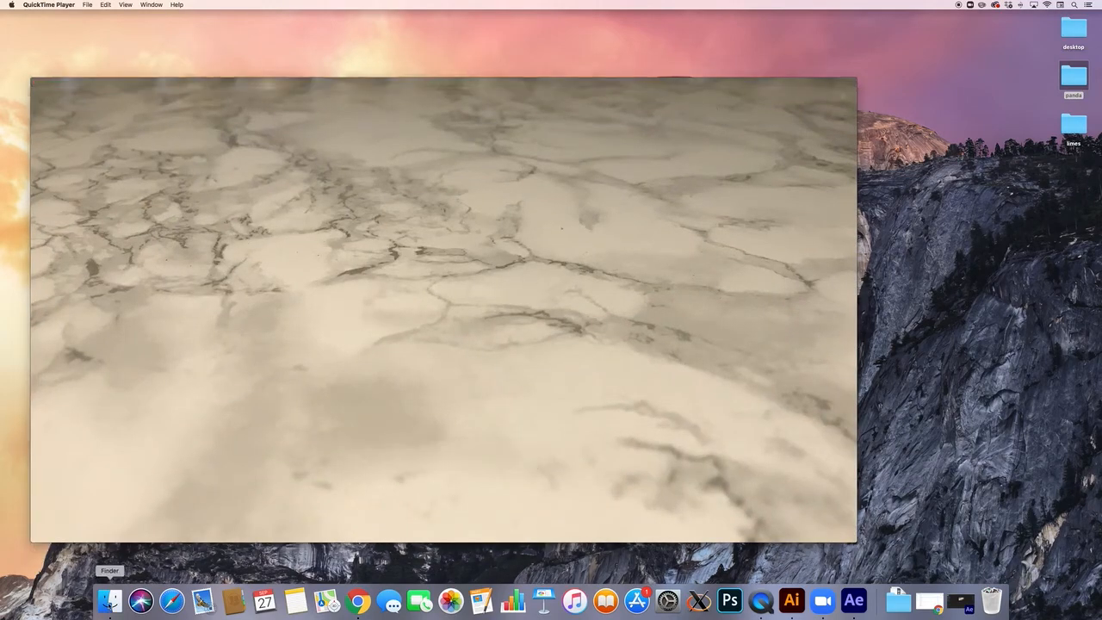
left_click(109, 602)
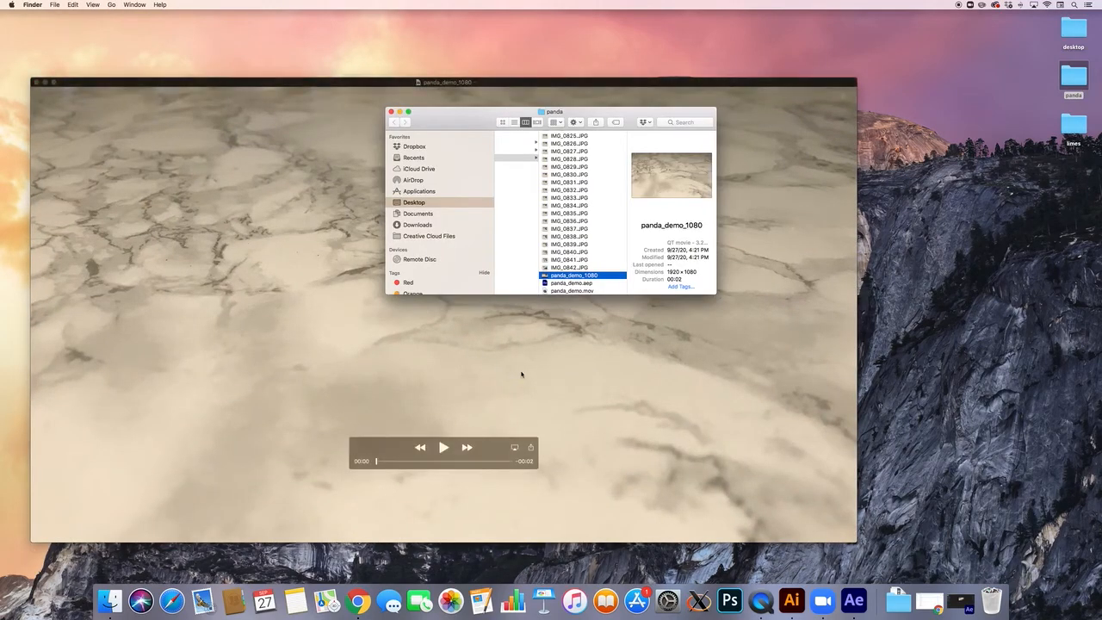
left_click_drag(715, 279, 762, 280)
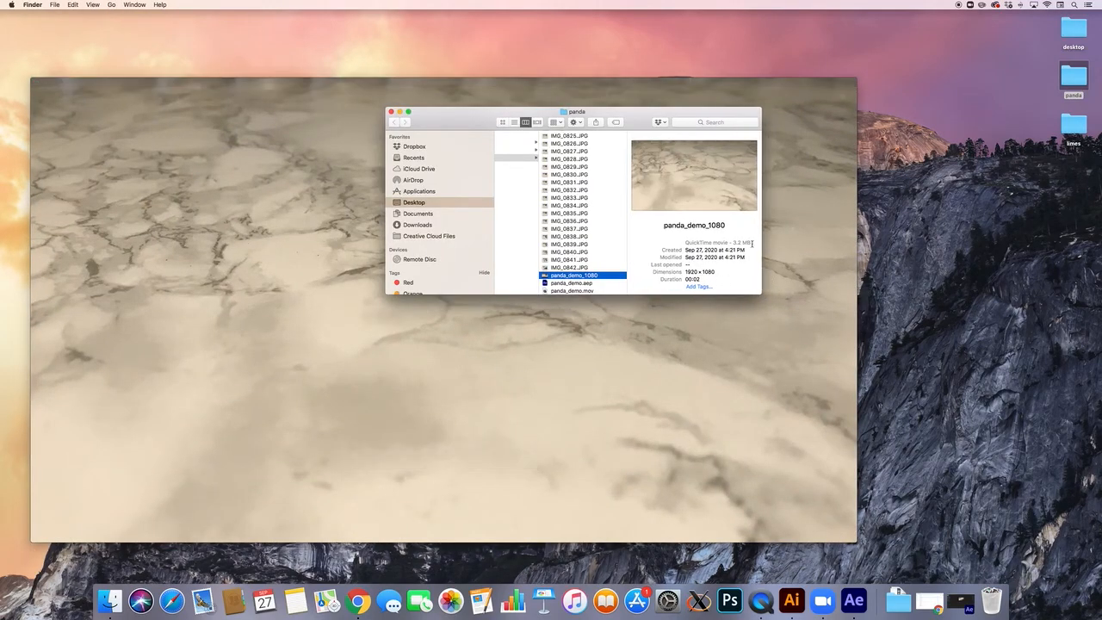
Switch to QuickTime Player, play the exported panda_demo_1080 movie through several times and close it.
left_click(494, 480)
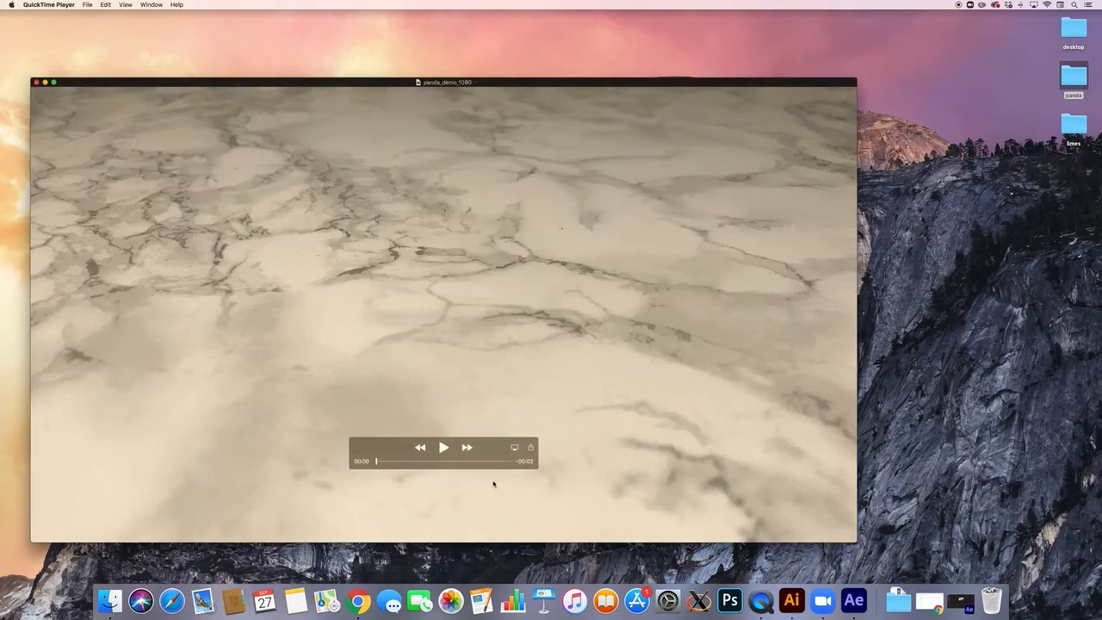
left_click(443, 448)
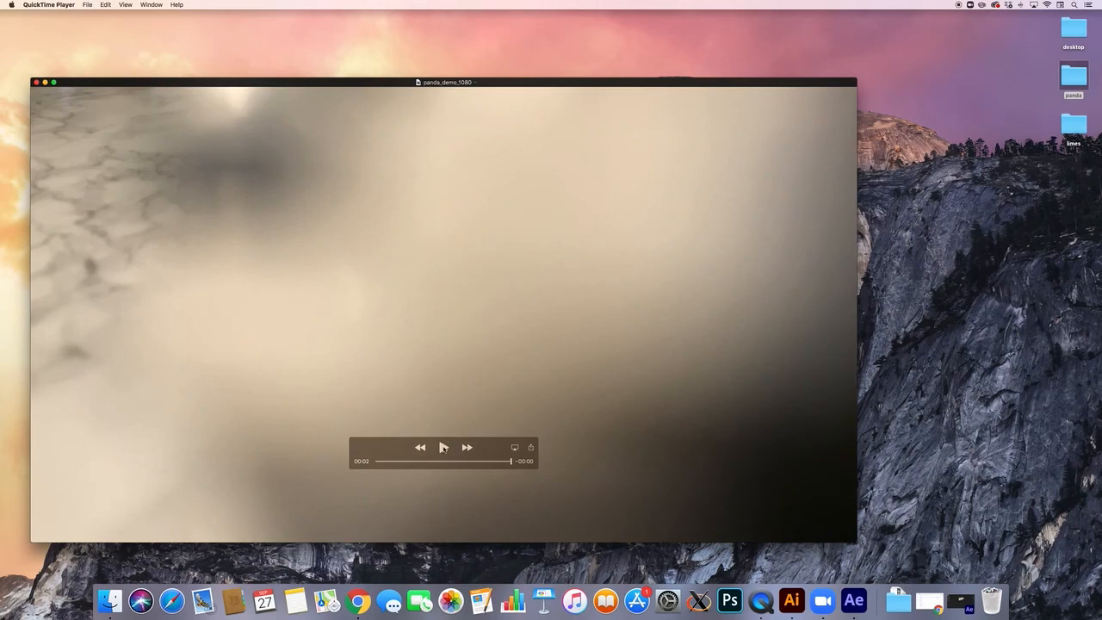
left_click(443, 448)
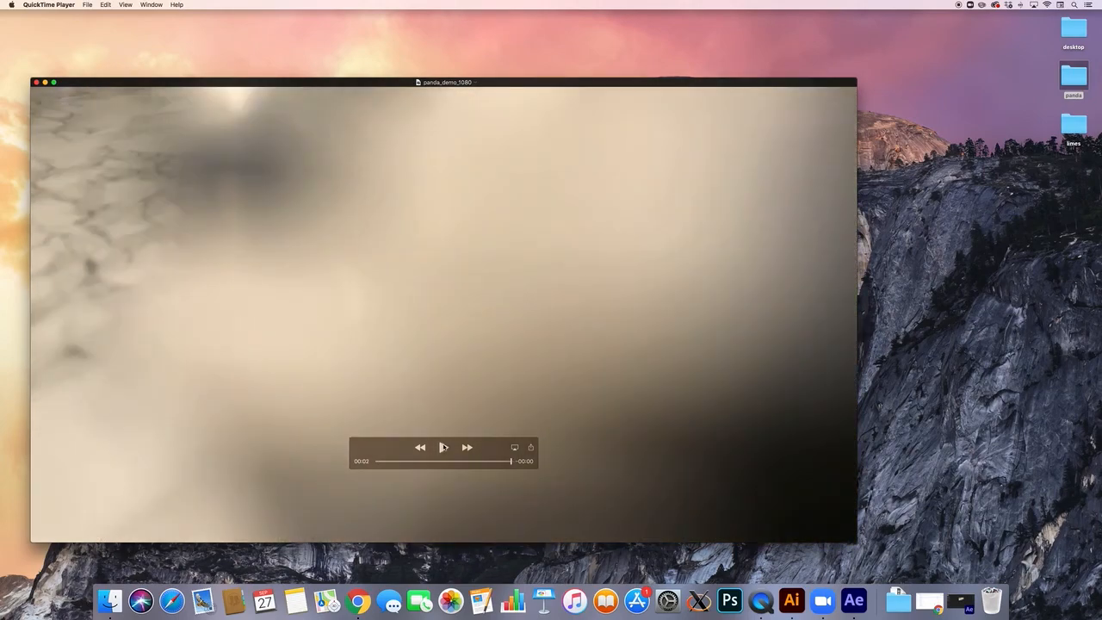
left_click(443, 448)
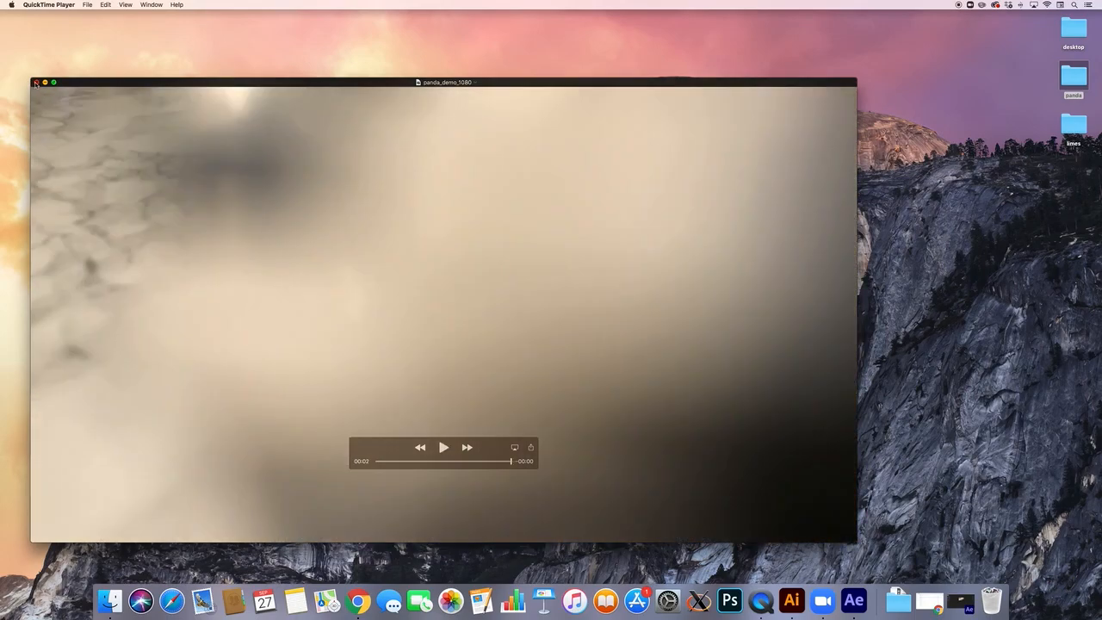
left_click(35, 83)
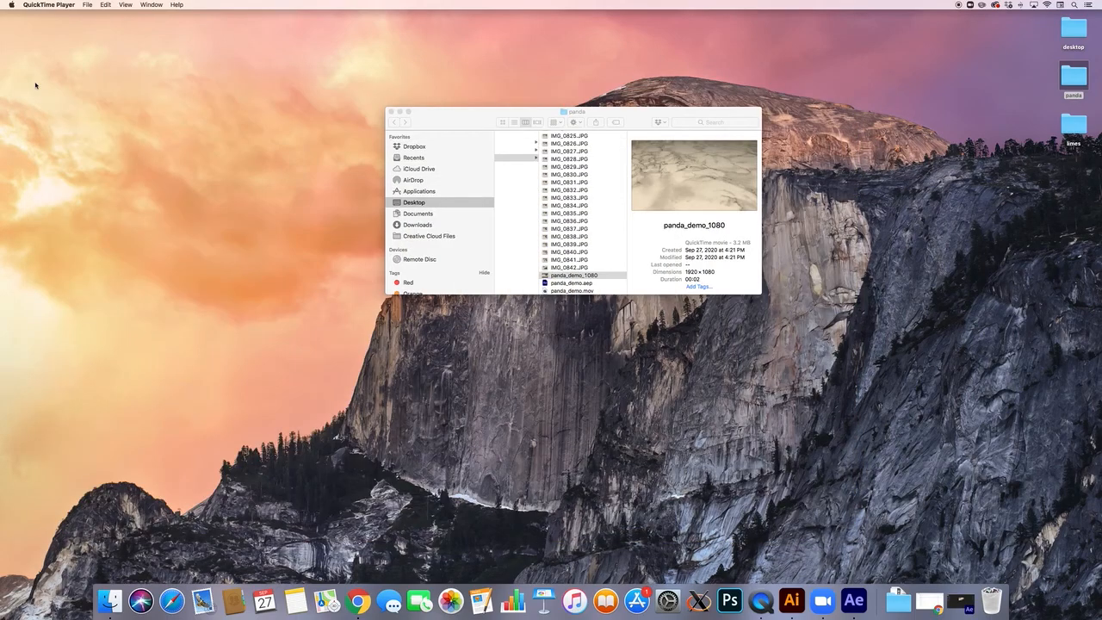